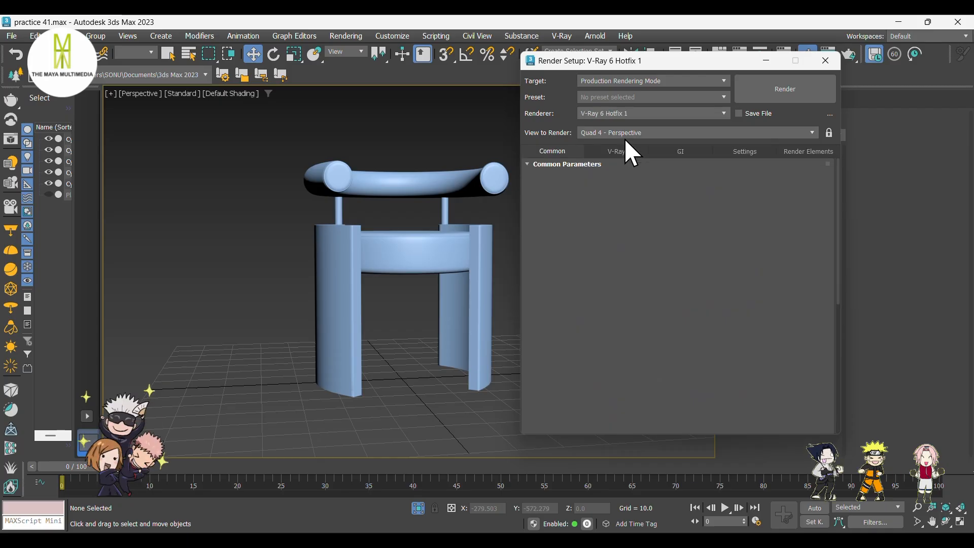
Set the V-Ray image sampler type to Bucket.
left_click(615, 151)
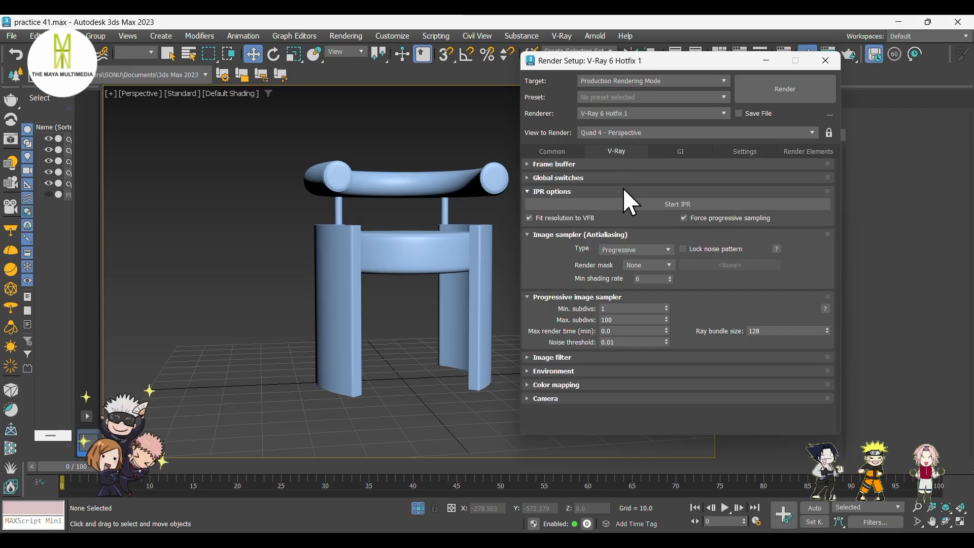
left_click(621, 250)
left_click(623, 259)
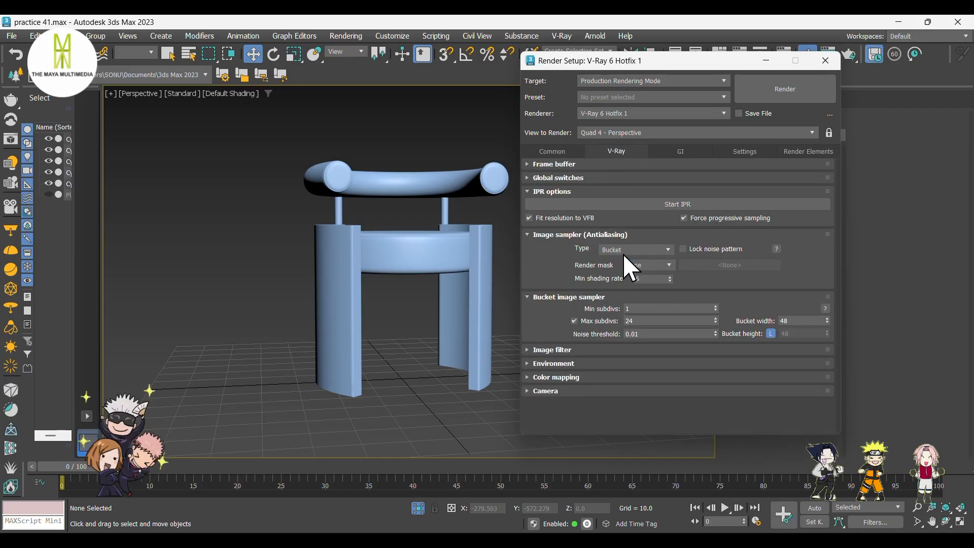
Switch the global illumination primary engine to Irradiance map and expand its rollout.
left_click(677, 152)
left_click(656, 192)
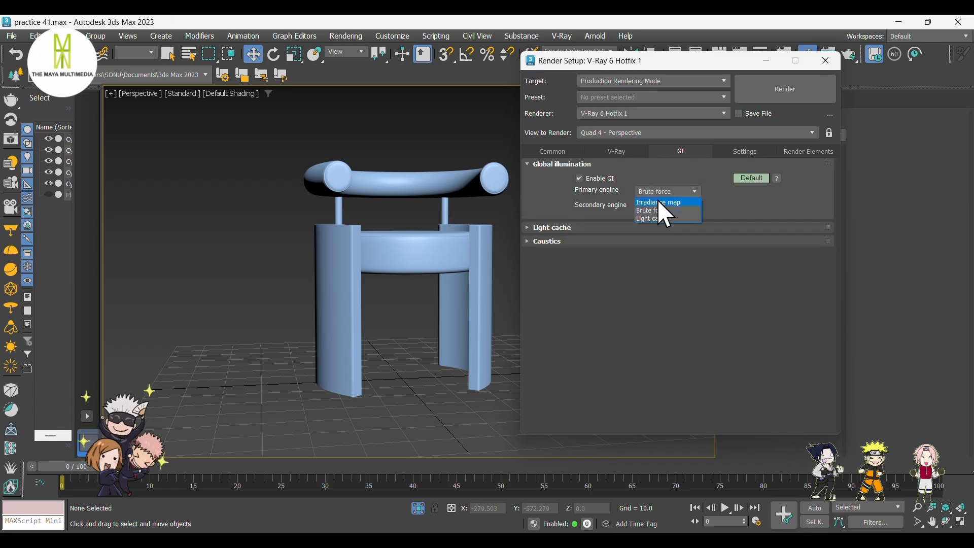
left_click(657, 202)
left_click(559, 227)
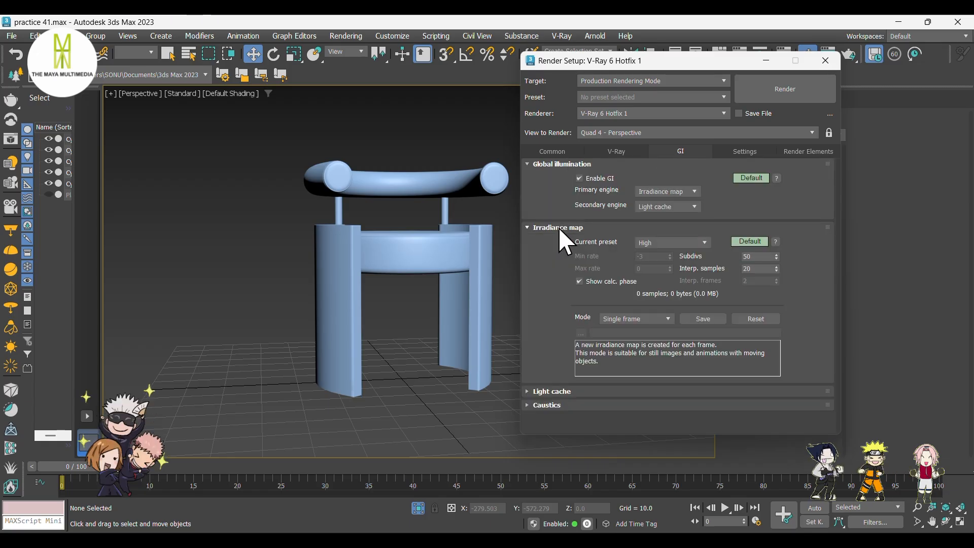
Change the Irradiance map's current preset and close the render setup.
left_click(651, 244)
left_click(659, 261)
left_click(825, 61)
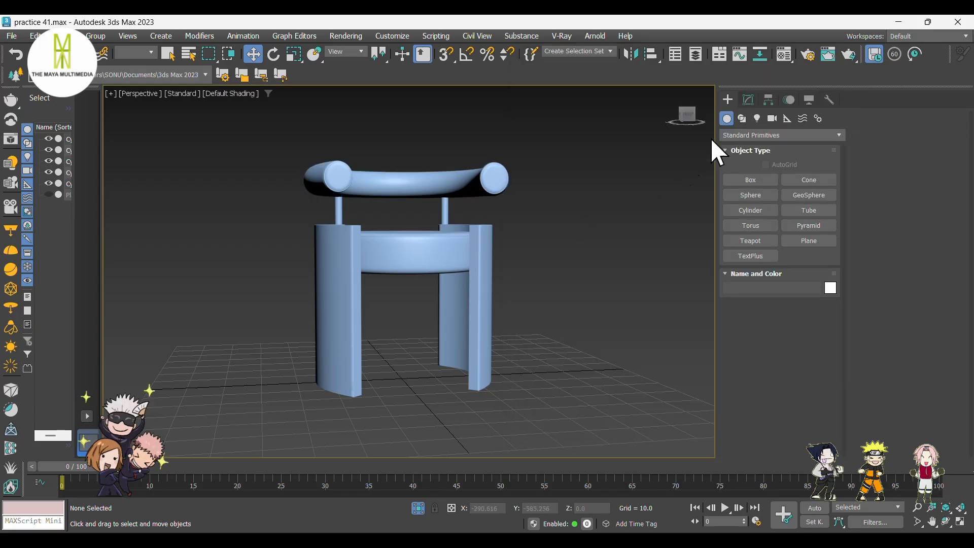
Convert the first material slot to a Multi/Sub-Object material, keeping the old material as a sub-material.
left_click(785, 55)
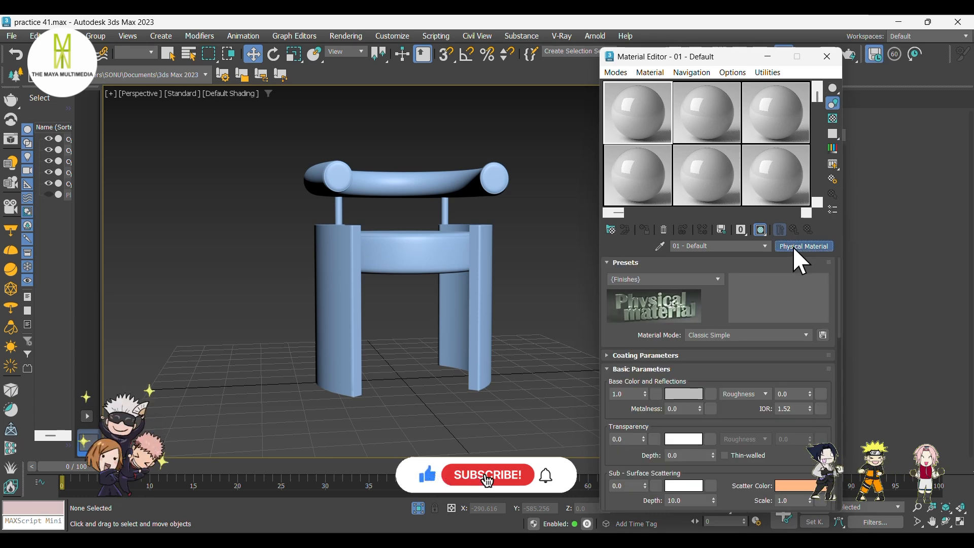
left_click(800, 247)
left_click(669, 221)
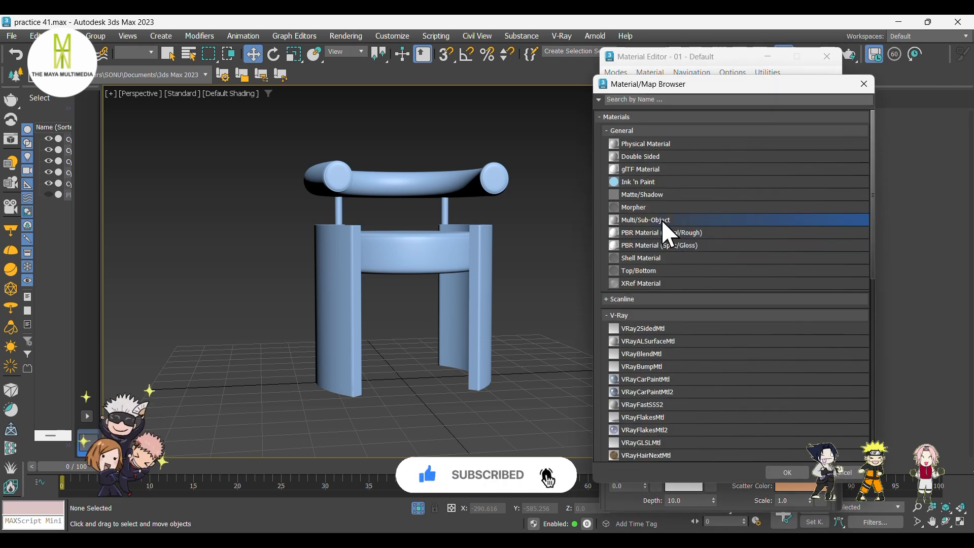
left_click(787, 473)
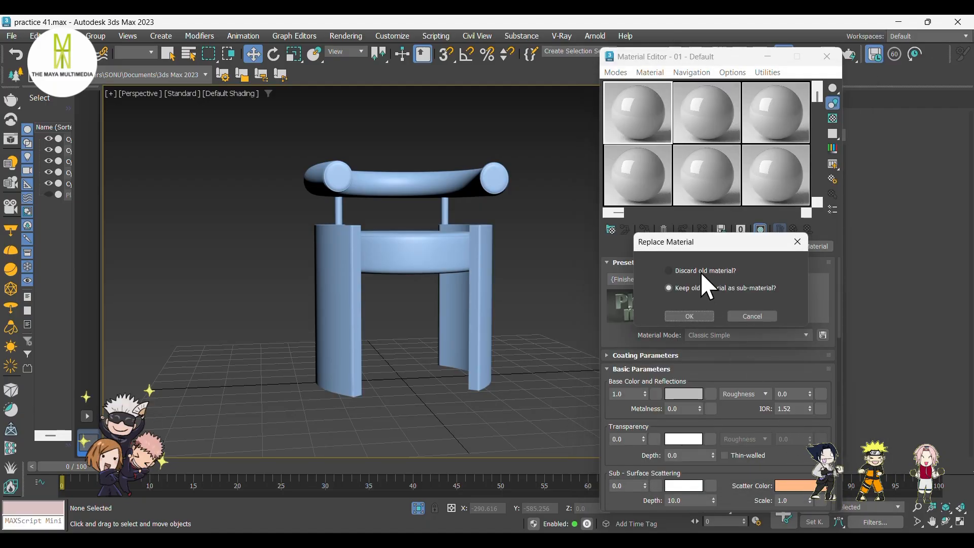
left_click(698, 313)
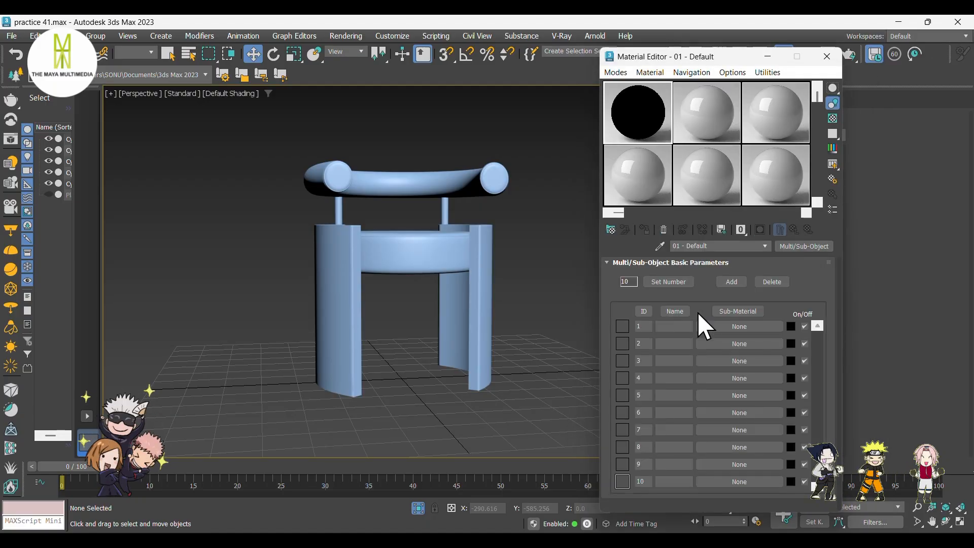
Add a Material modifier to the backrest roll and the seat cushion together.
double_click(755, 56)
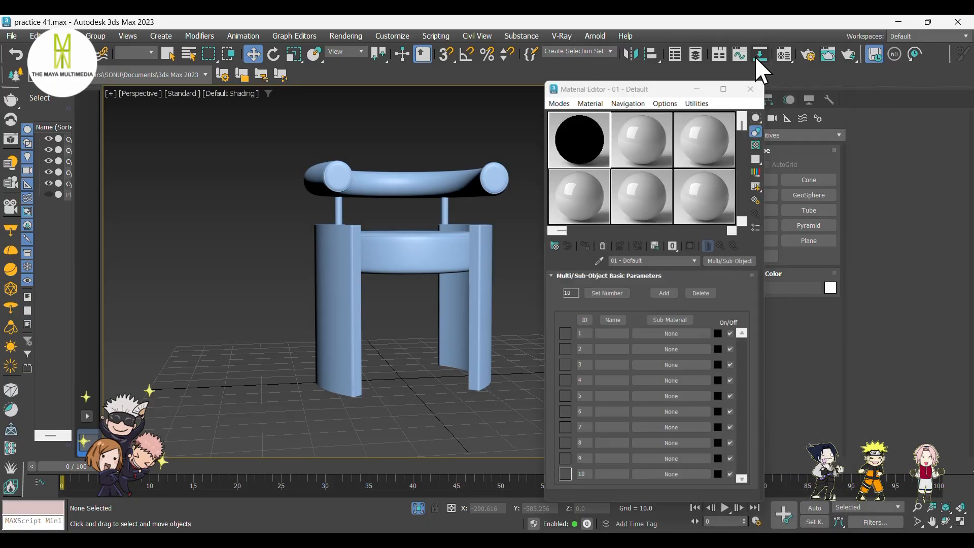
left_click(400, 183)
left_click(413, 256, "ctrl")
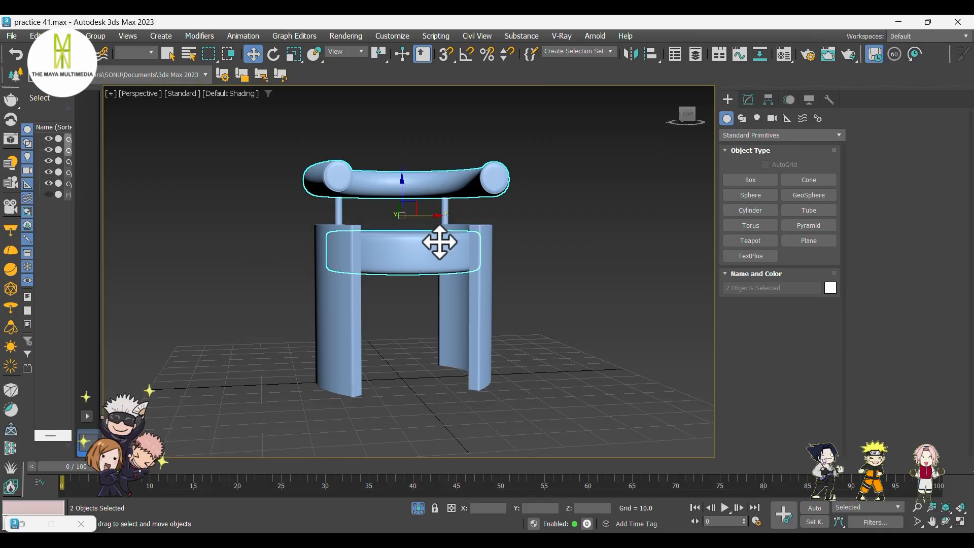
left_click(750, 101)
left_click(755, 130)
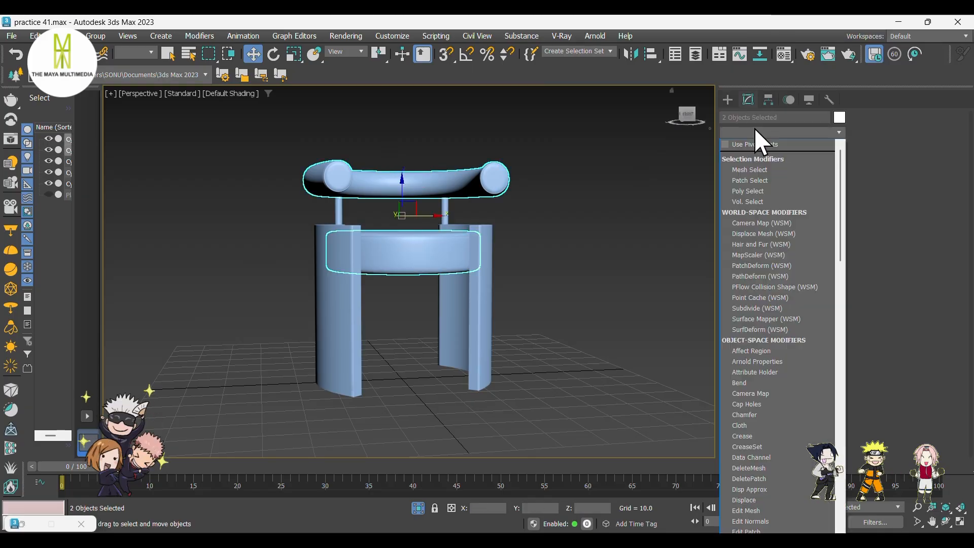
type("mat")
key("Return")
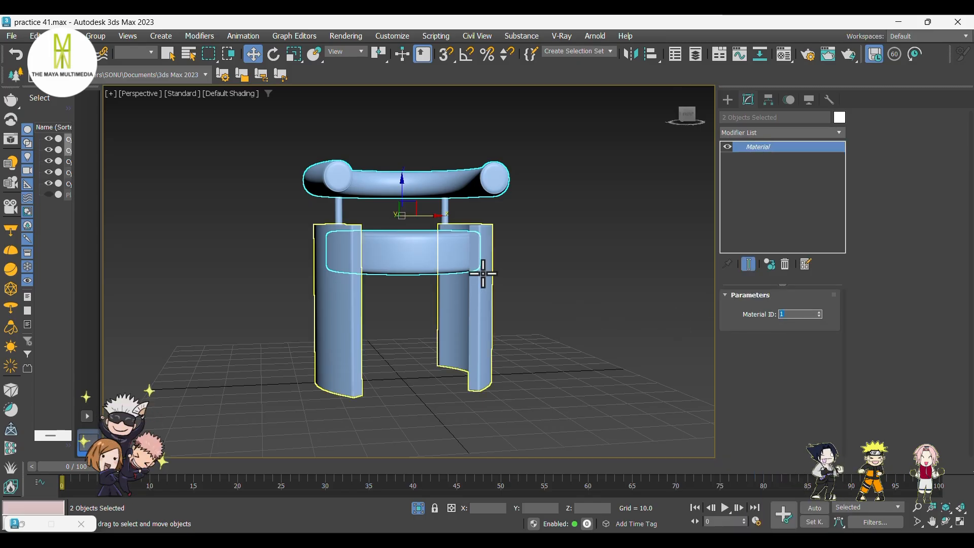
Add a Material modifier with material ID 2 to the curved side leg panels.
left_click(482, 272)
left_click(758, 133)
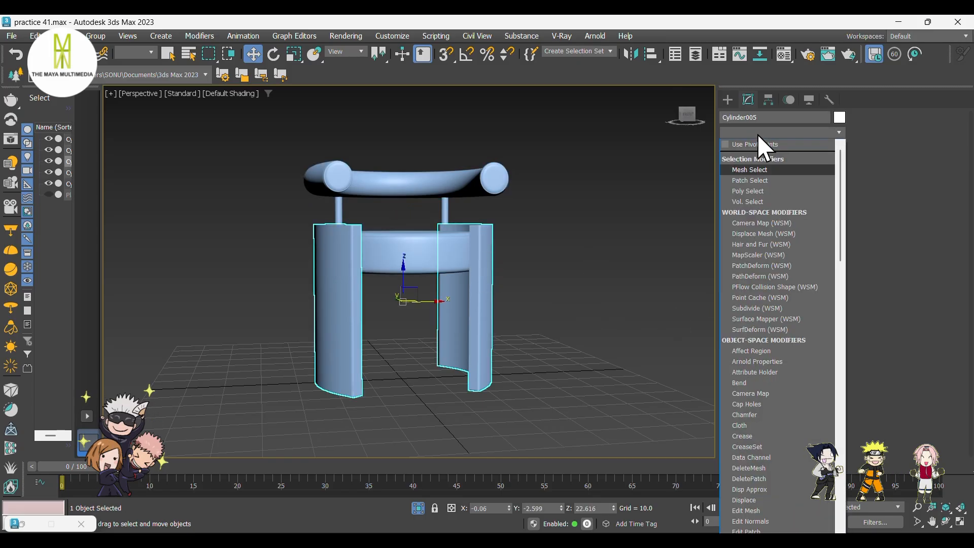
type("mat")
key("Return")
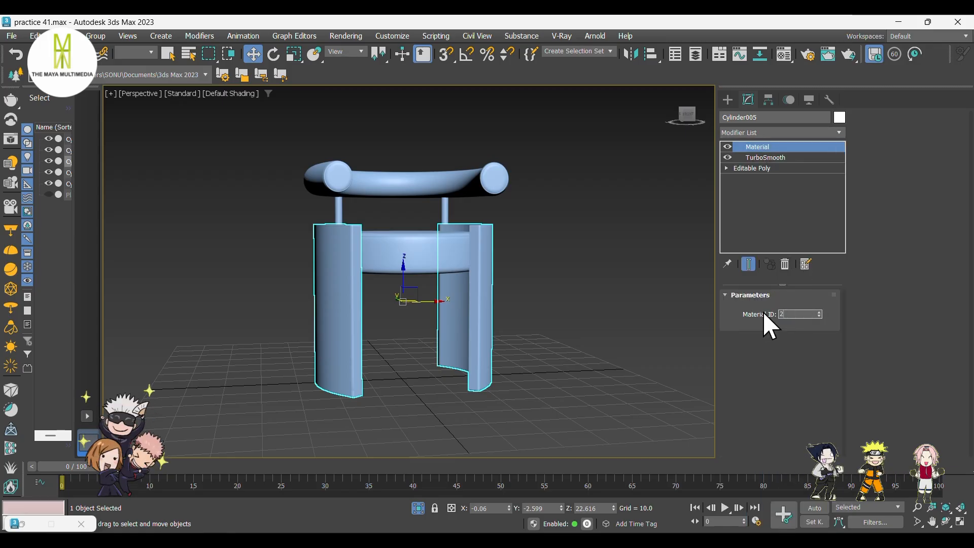
Add a Material modifier to the two backrest support rods and set its material ID to 3.
left_click(566, 269)
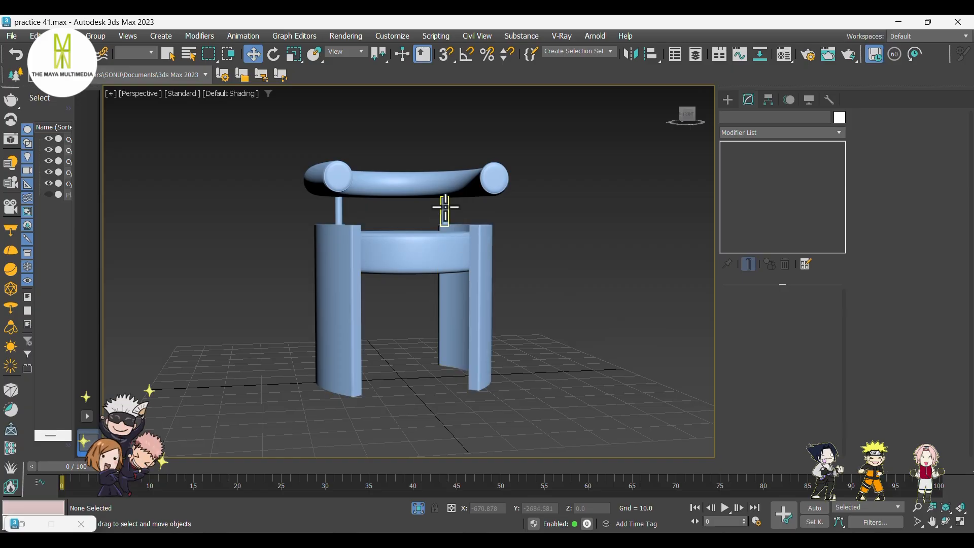
left_click(445, 208)
left_click(339, 211, "ctrl")
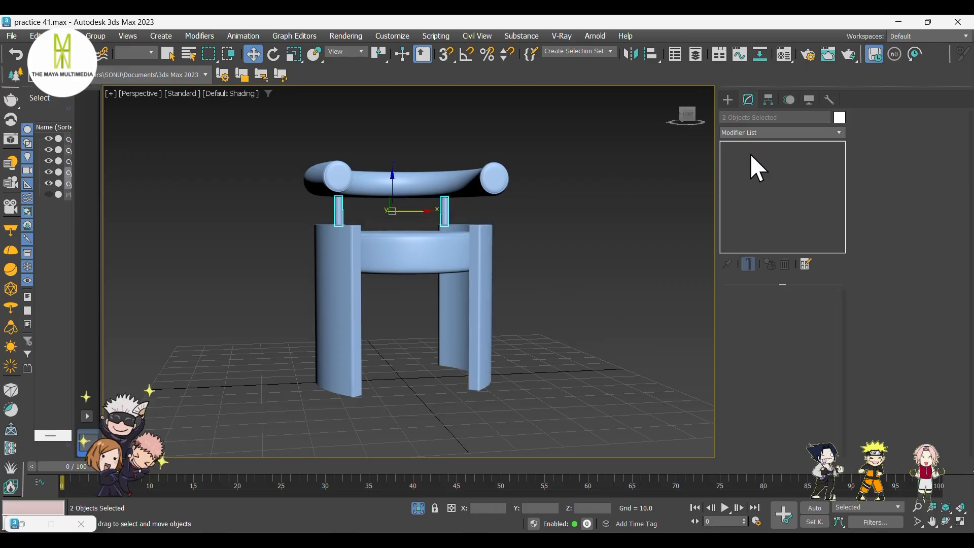
left_click(753, 131)
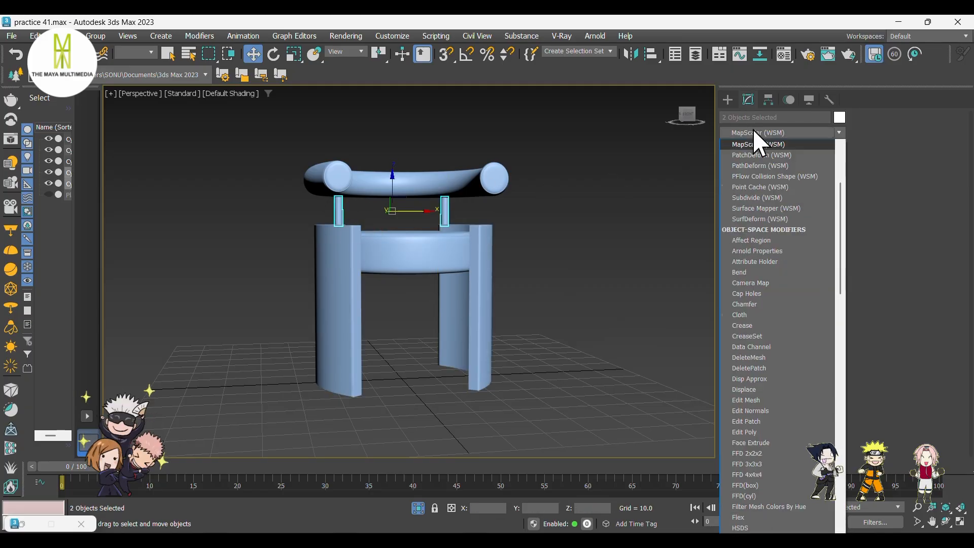
type("ateria")
left_click(756, 145)
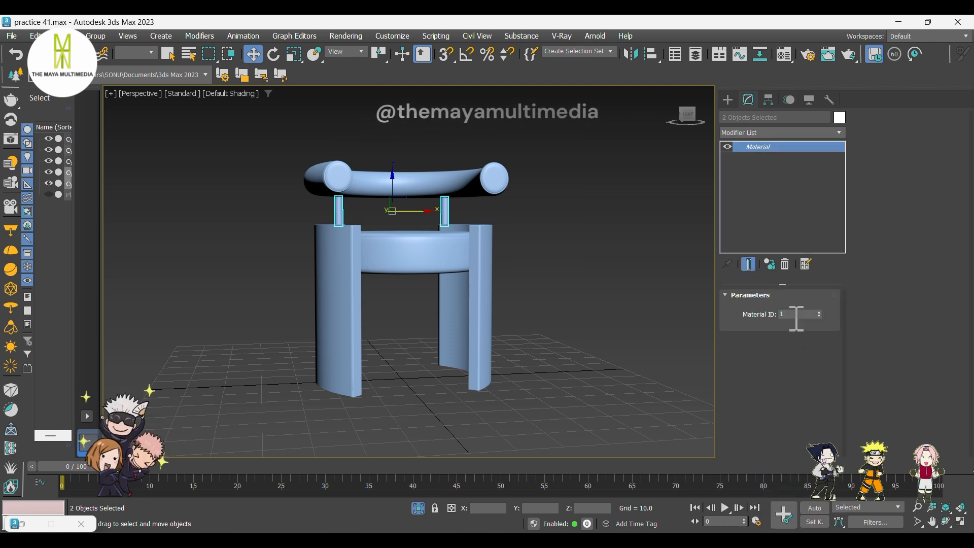
left_click_drag(794, 315, 766, 314)
type("3")
key("Return")
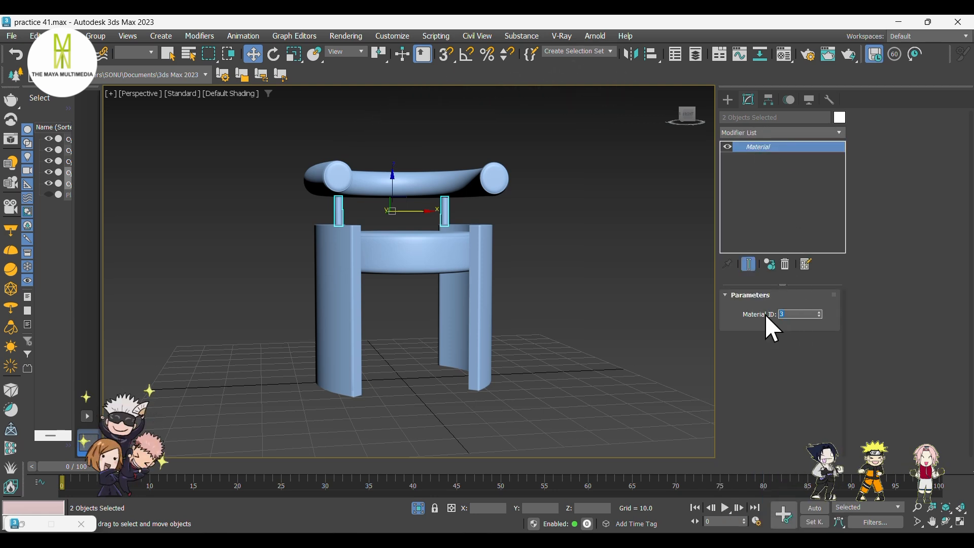
Assign a VRayMtl as sub-material 1 of the Multi/Sub-Object material.
left_click(634, 299)
middle_click_drag(614, 291, 591, 304, "alt")
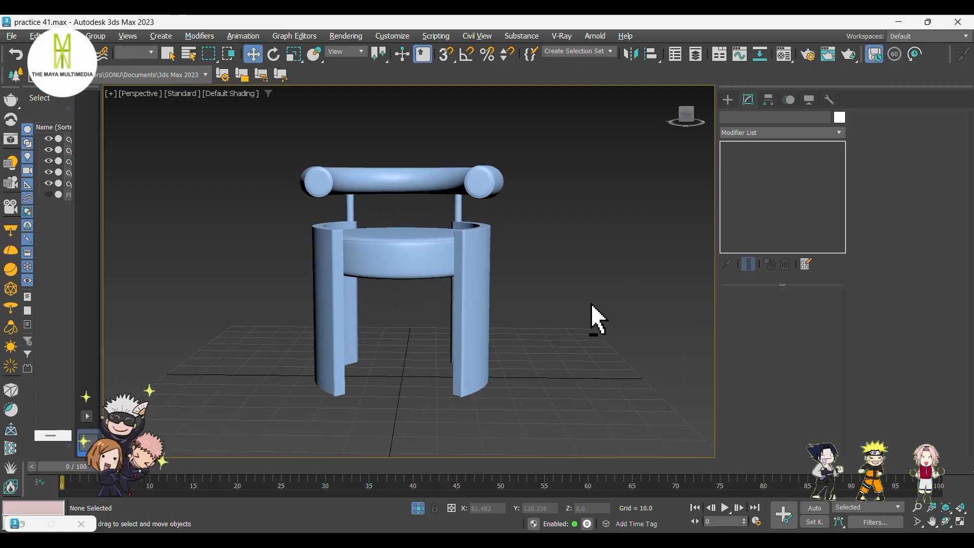
left_click(784, 55)
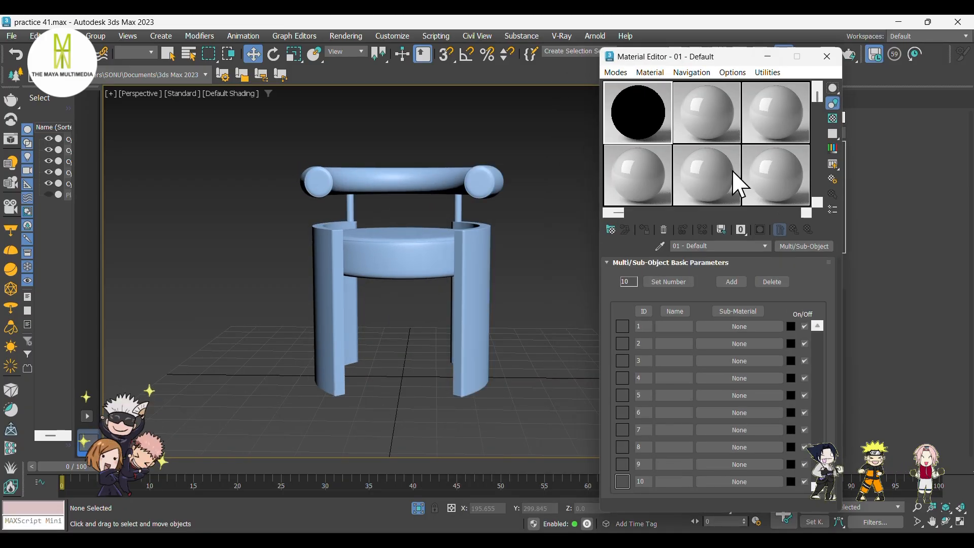
left_click(728, 326)
scroll(677, 442, "down", 2)
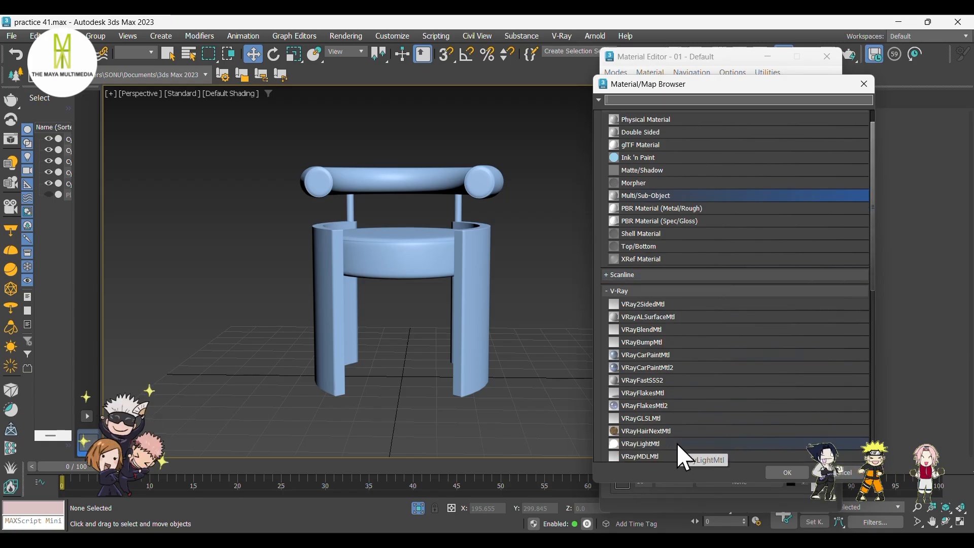
scroll(677, 443, "down", 3)
left_click(674, 408)
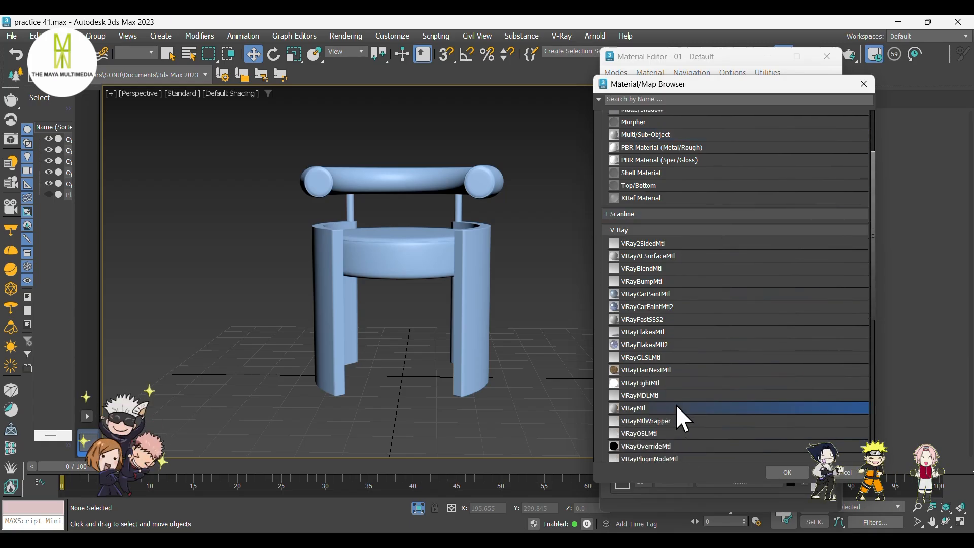
left_click(774, 470)
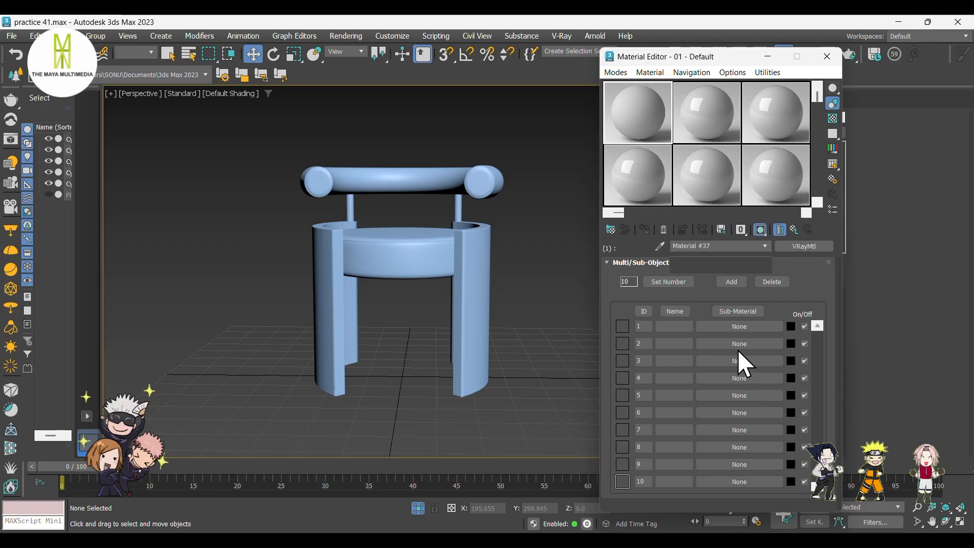
Add a Bitmap map to the VRayMtl's diffuse slot.
left_click(708, 275)
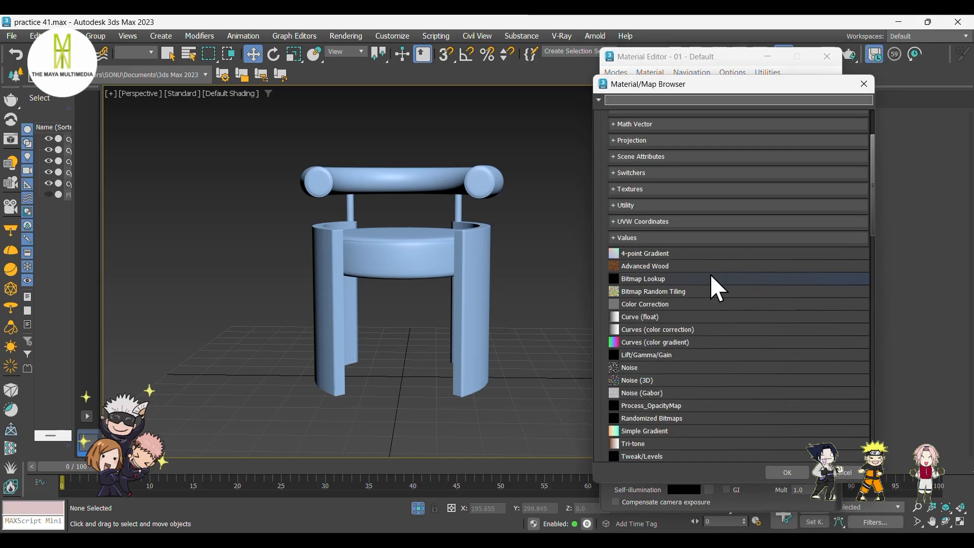
scroll(711, 277, "down", 5)
scroll(711, 287, "down", 2)
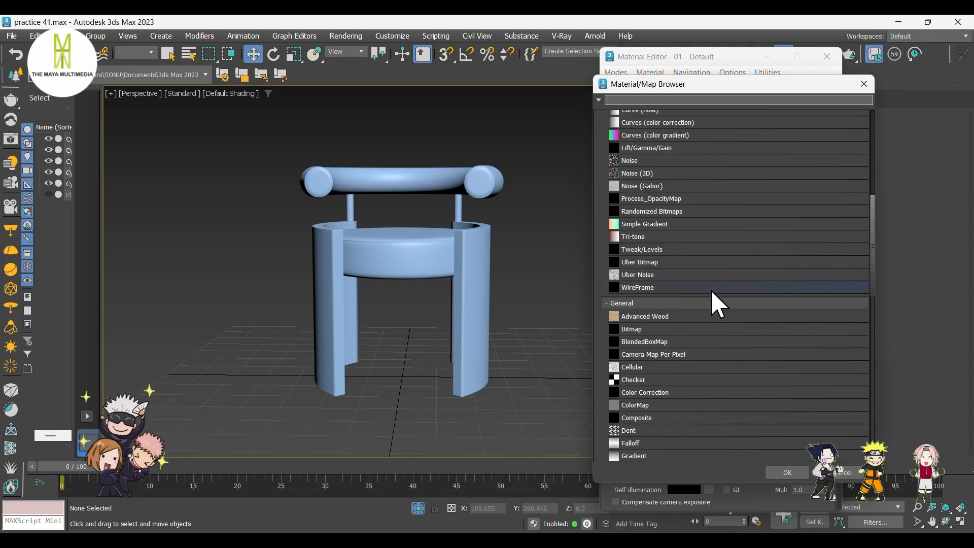
left_click(709, 330)
left_click(795, 466)
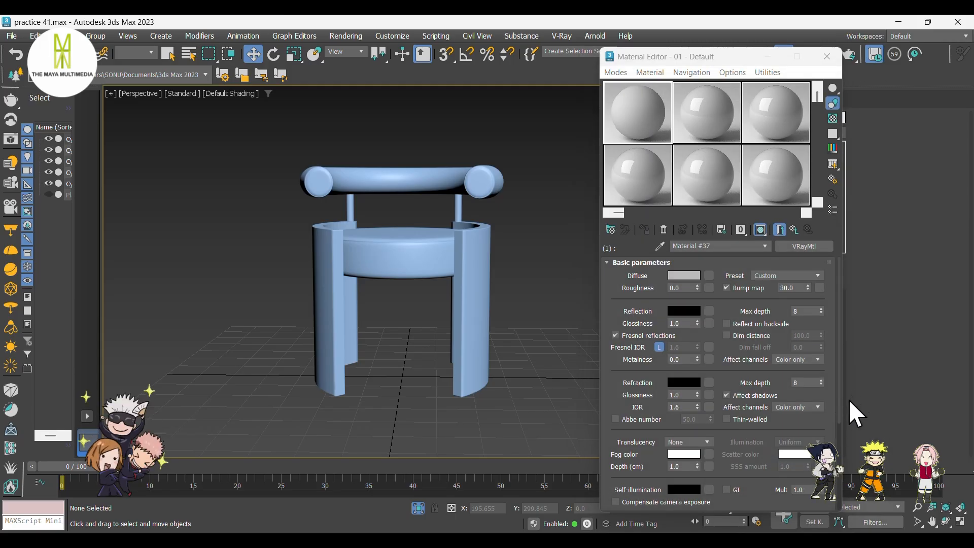
Load gingham_check_diff_4k from the Downloads gingham_check_4k textures folder as the diffuse bitmap.
left_click(213, 220)
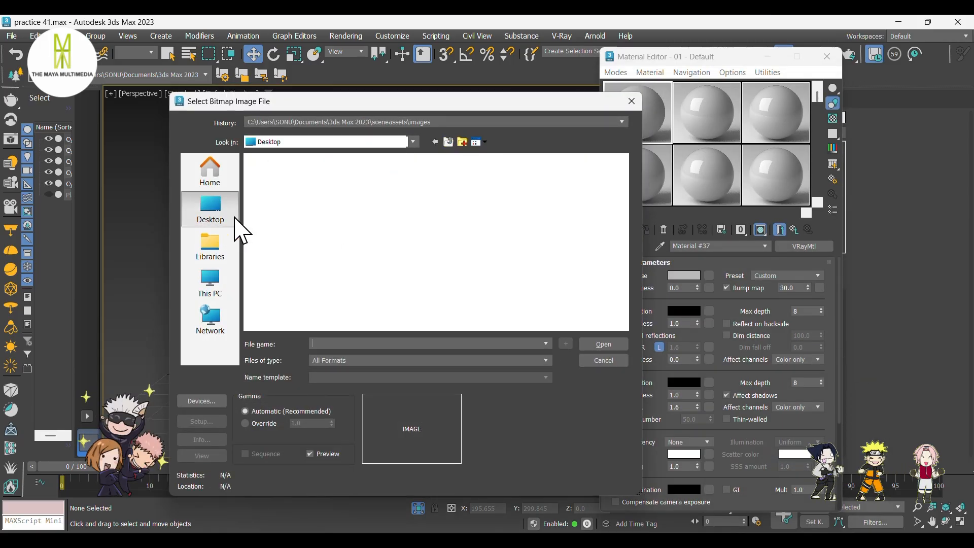
left_click(300, 242)
double_click(300, 243)
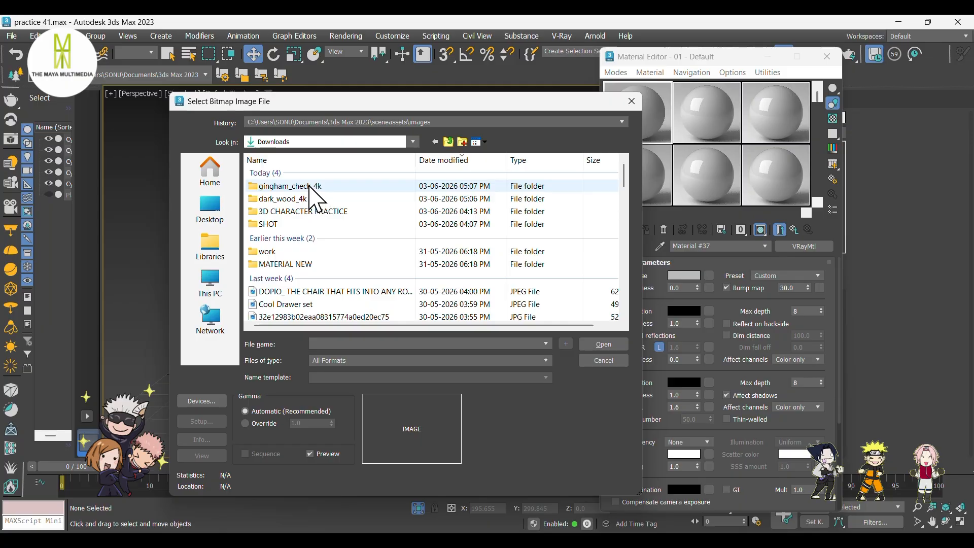
double_click(309, 187)
double_click(310, 187)
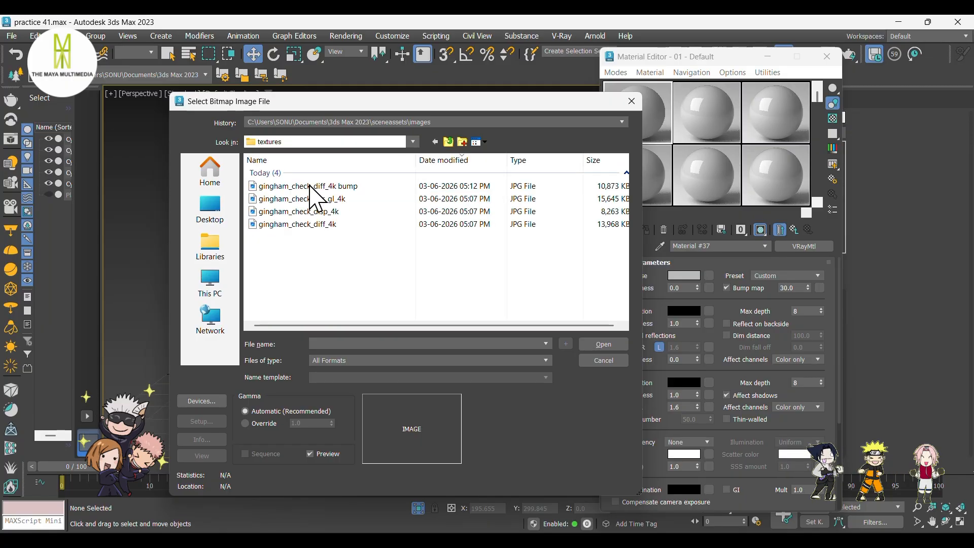
left_click(348, 224)
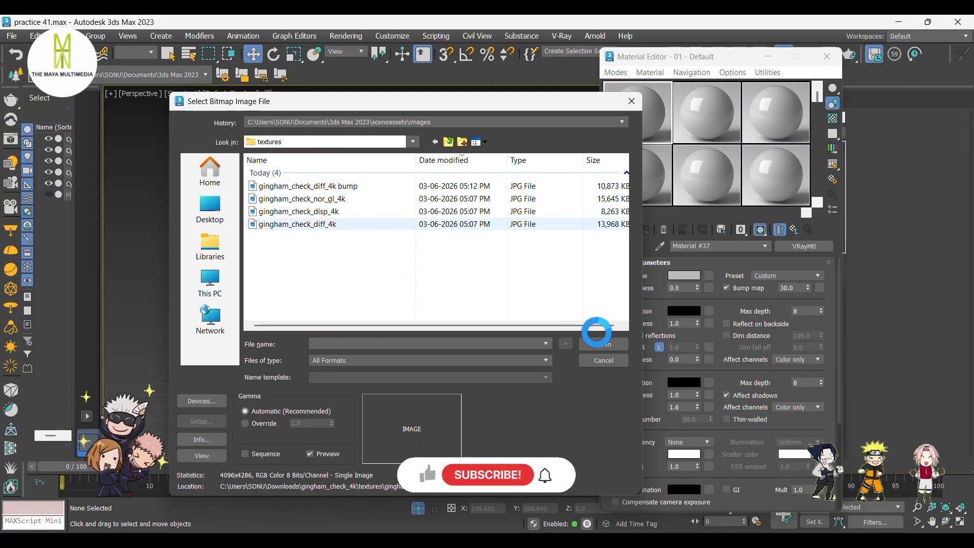
left_click(609, 343)
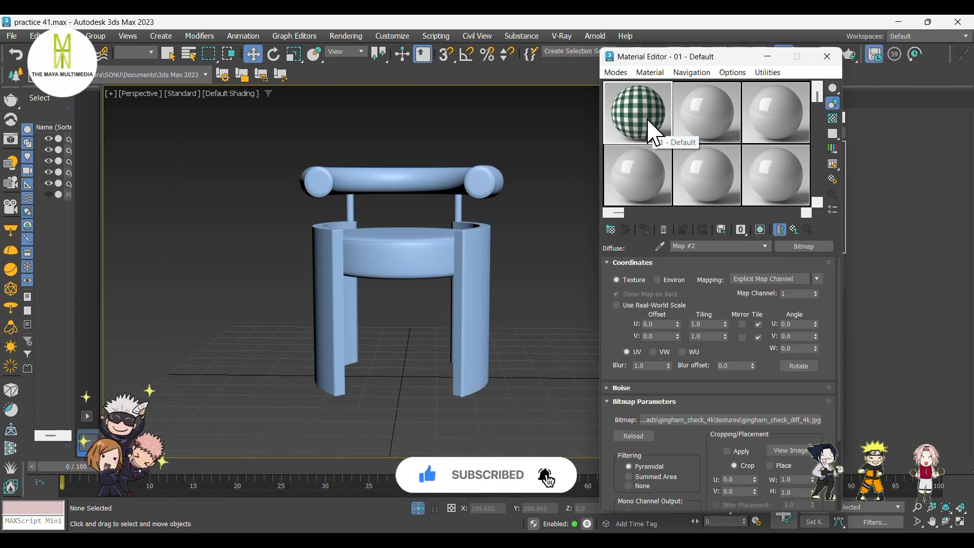
Open an enlarged preview of the gingham sample sphere and return to the VRayMtl's parent level.
double_click(652, 133)
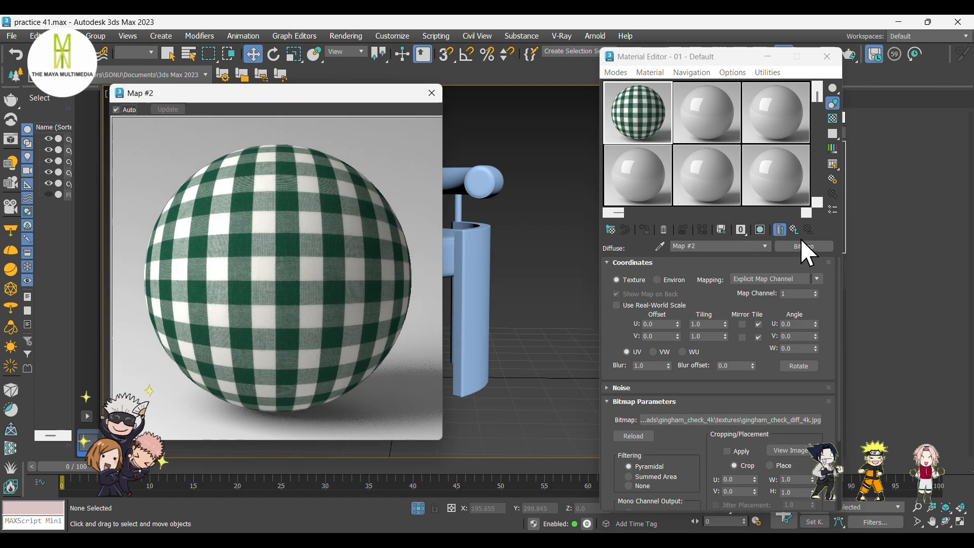
left_click(795, 229)
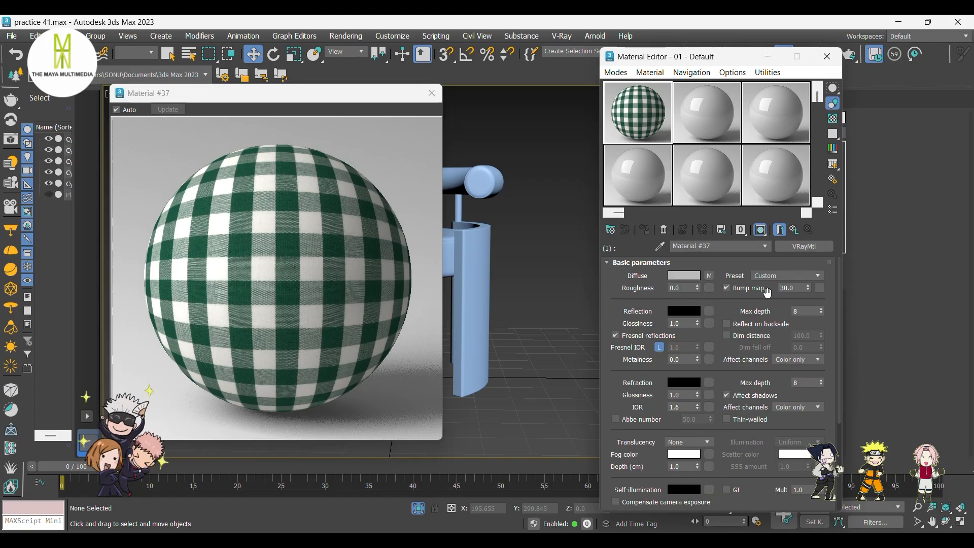
Set the VRayMtl's reflection color to pure white (255), reflection glossiness to 0.4, and unlock the Fresnel IOR.
left_click(691, 311)
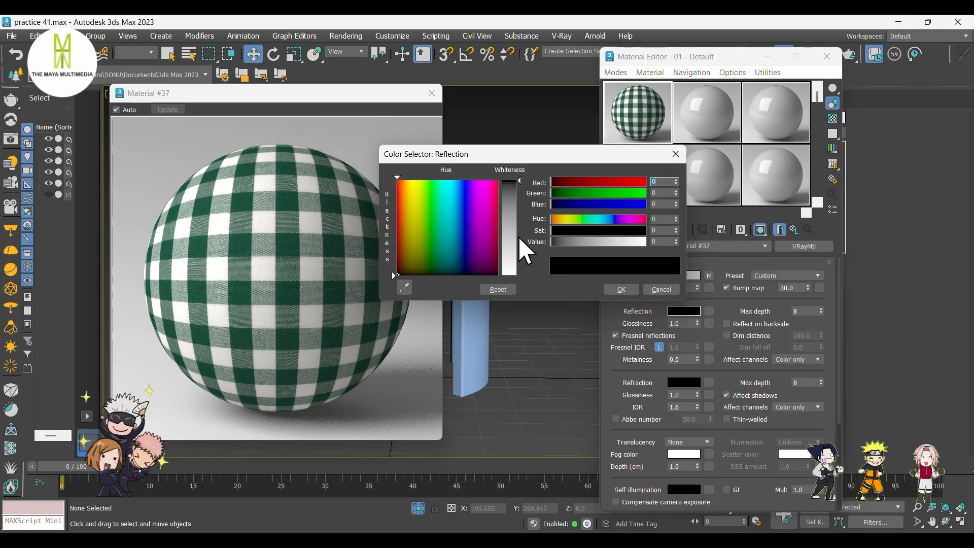
left_click_drag(519, 239, 518, 276)
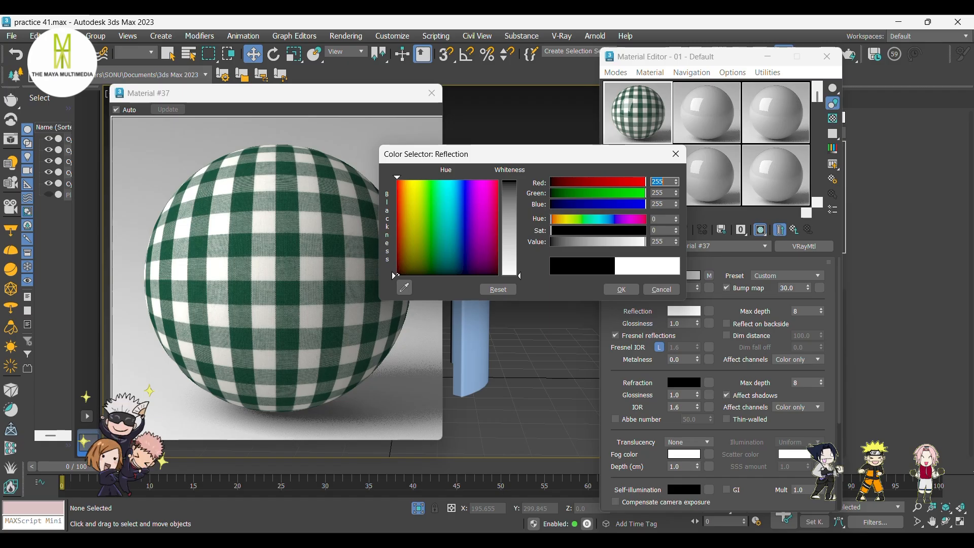
left_click(621, 290)
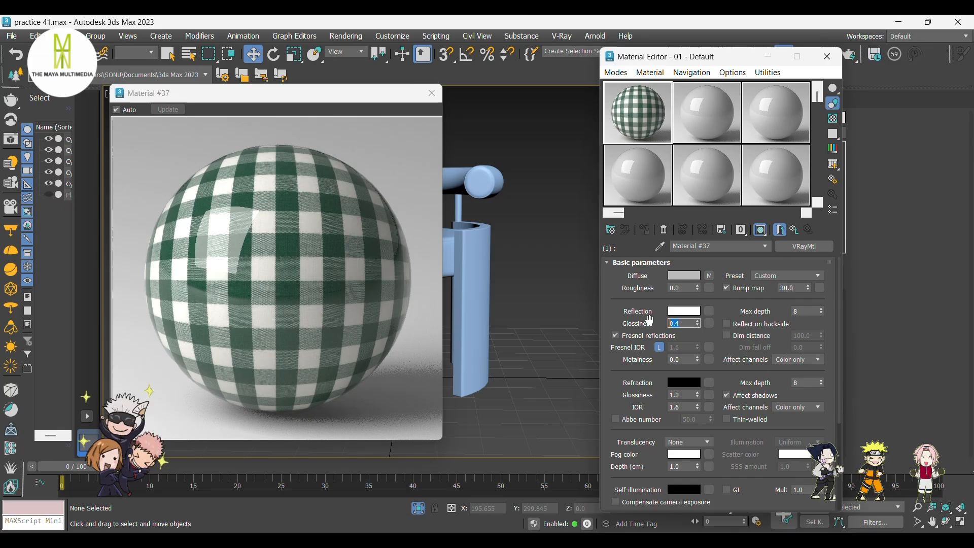
left_click(660, 347)
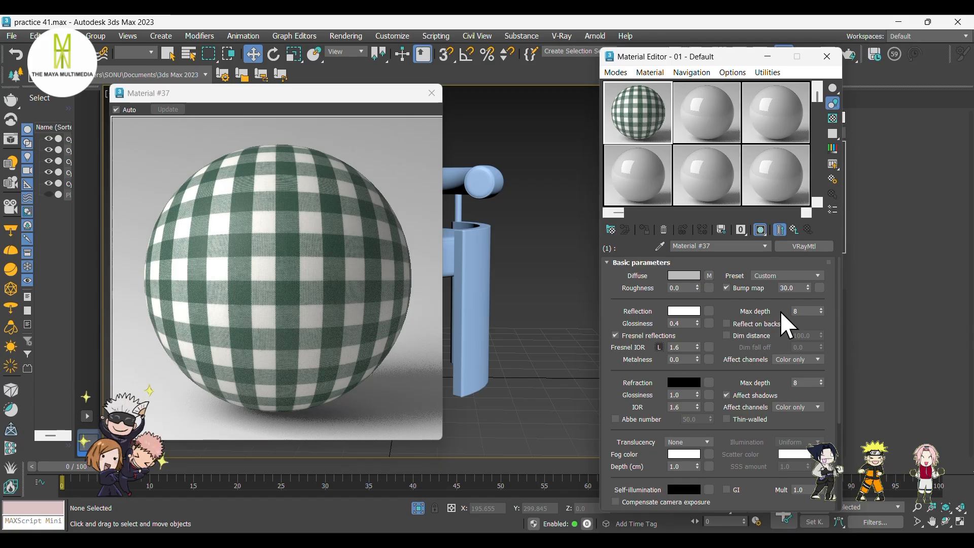
Add a VRayNormalMap from the V-Ray maps to the VRayMtl's bump map slot.
left_click(818, 287)
scroll(686, 376, "down", 12)
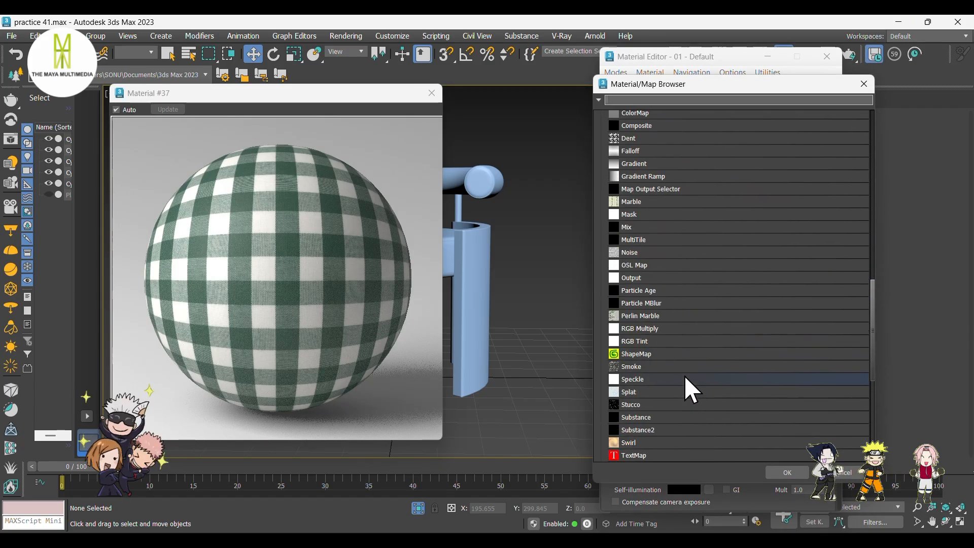
left_click(611, 316)
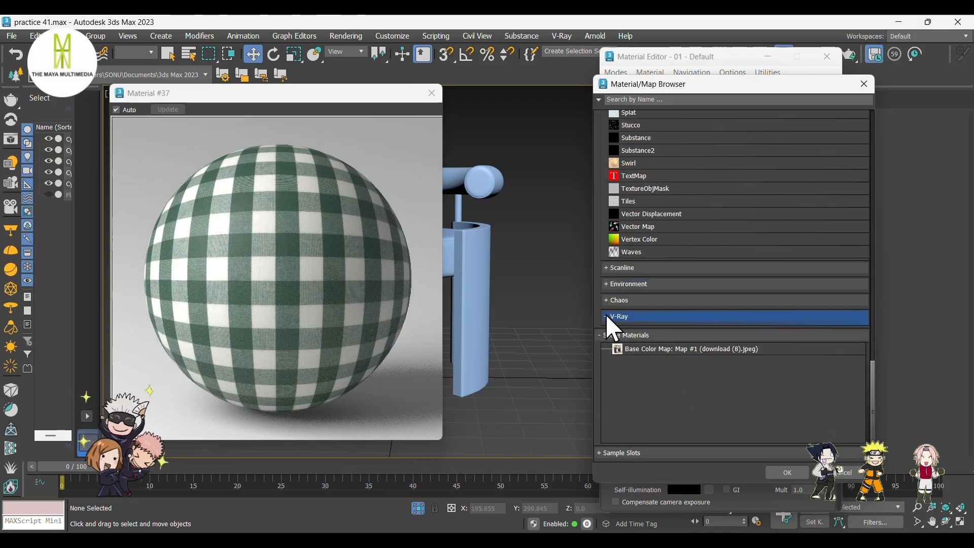
scroll(659, 336, "down", 3)
scroll(664, 350, "down", 1)
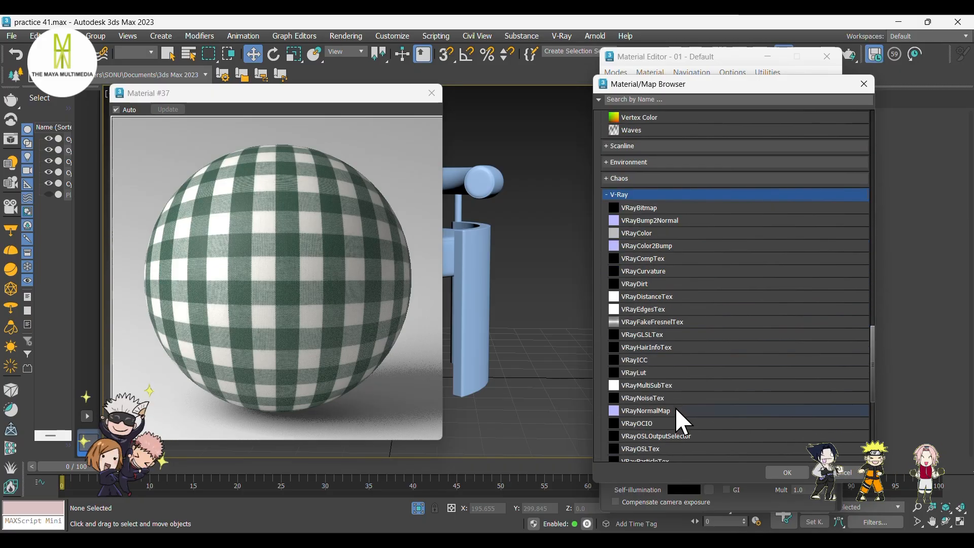
left_click(675, 409)
left_click(777, 466)
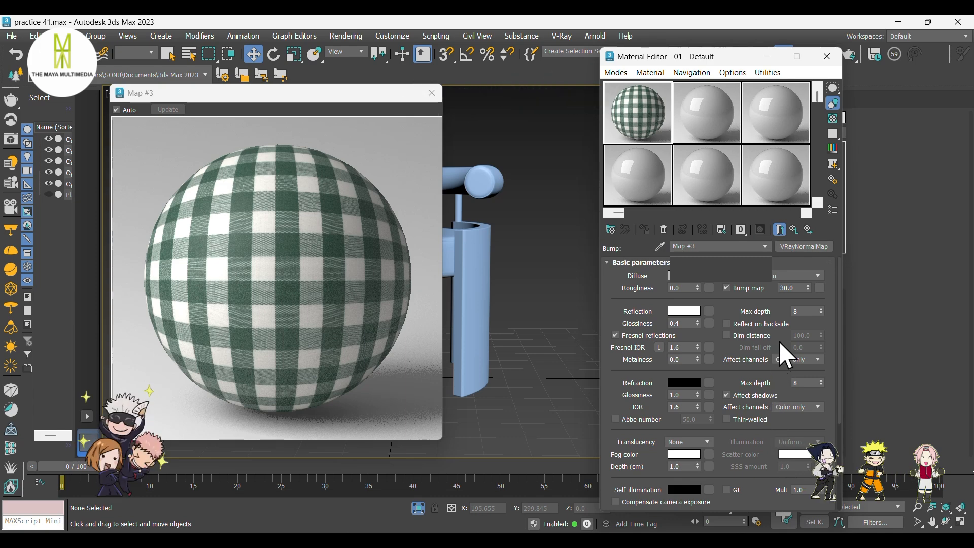
Load gingham_check_nor_gl_4k as a Bitmap in the VRayNormalMap's normal map slot.
left_click(768, 275)
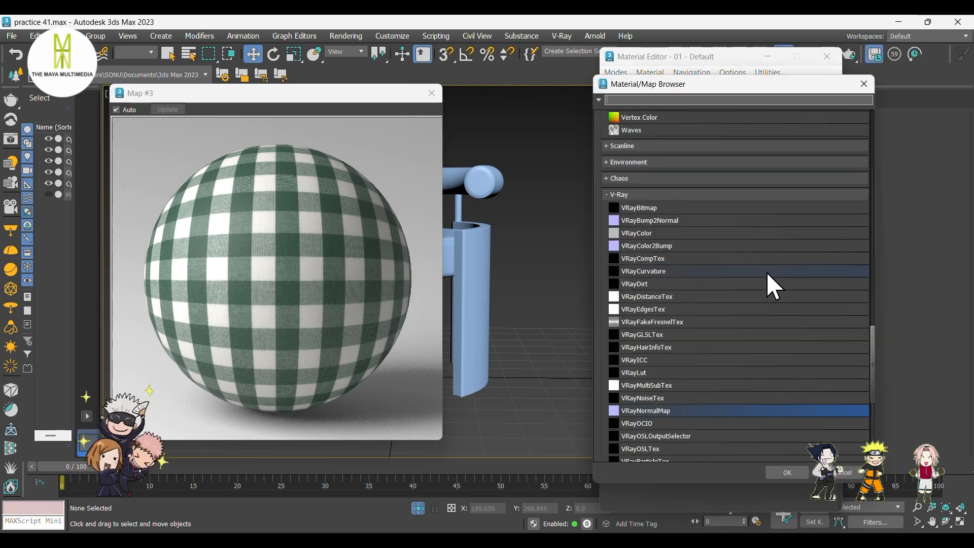
scroll(727, 282, "up", 5)
scroll(727, 282, "up", 10)
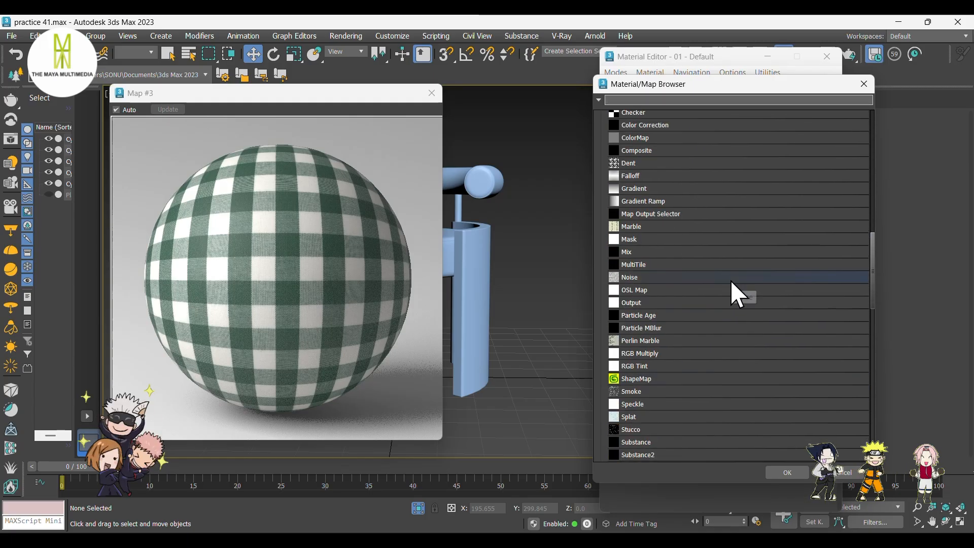
scroll(730, 289, "up", 1)
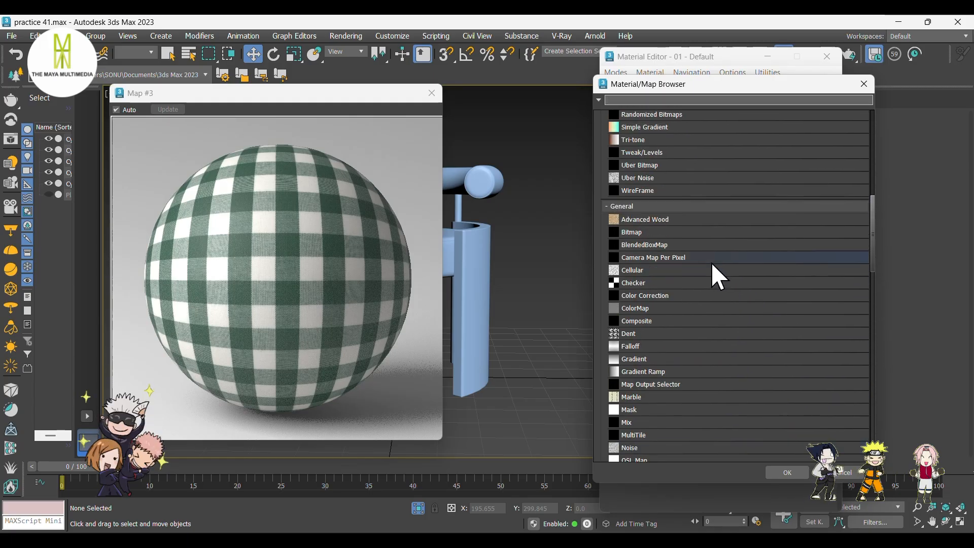
left_click(710, 234)
left_click(792, 471)
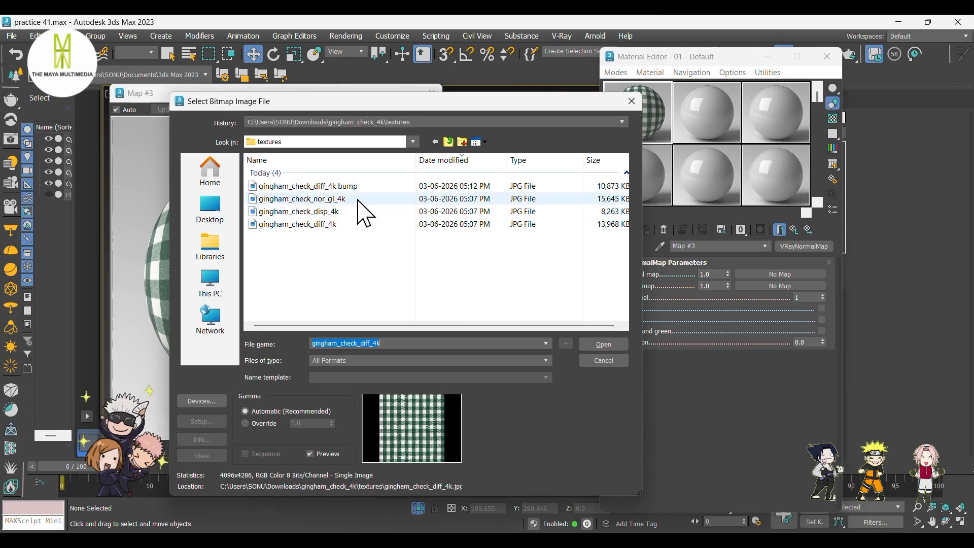
left_click(359, 199)
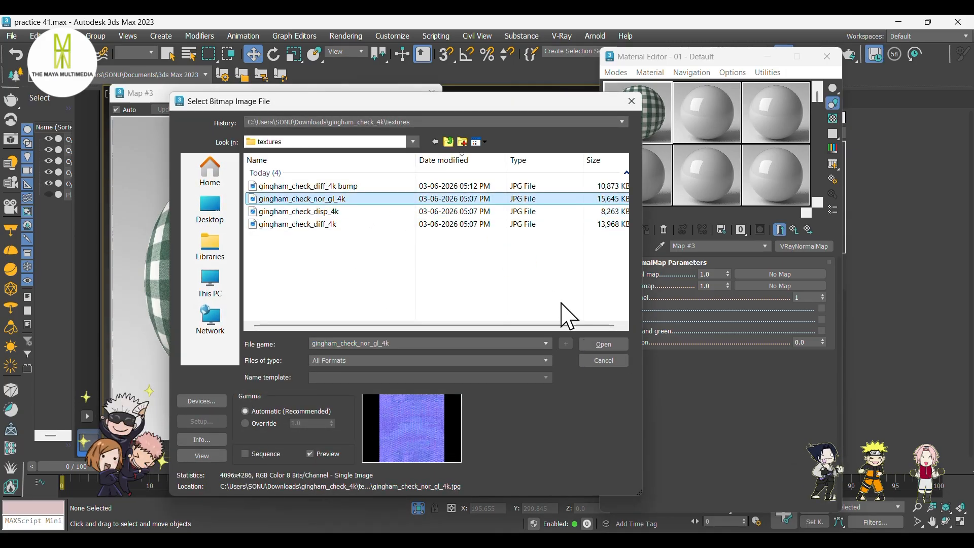
left_click(603, 345)
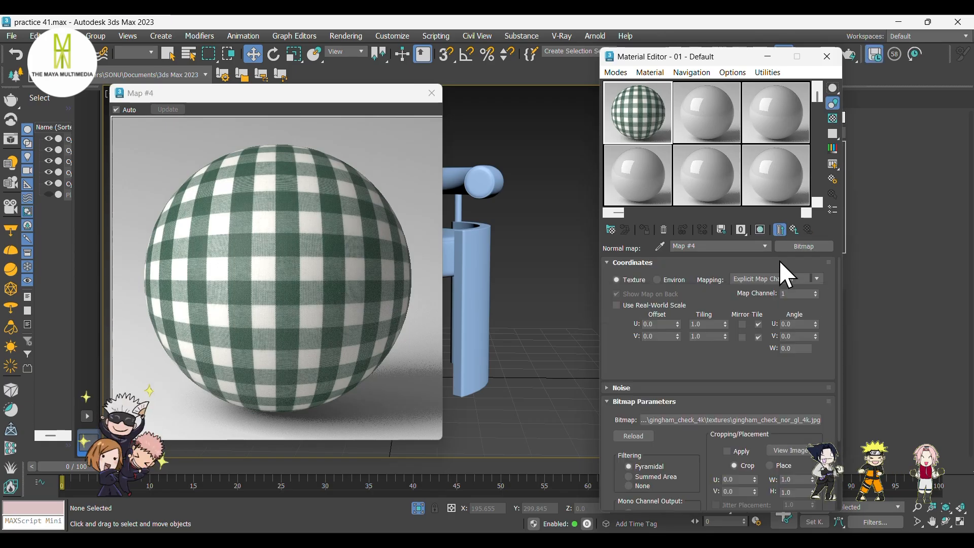
Return to the VRayNormalMap and load gingham_check_diff_4k bump as a Bitmap in its bump map slot.
left_click(794, 230)
left_click(778, 286)
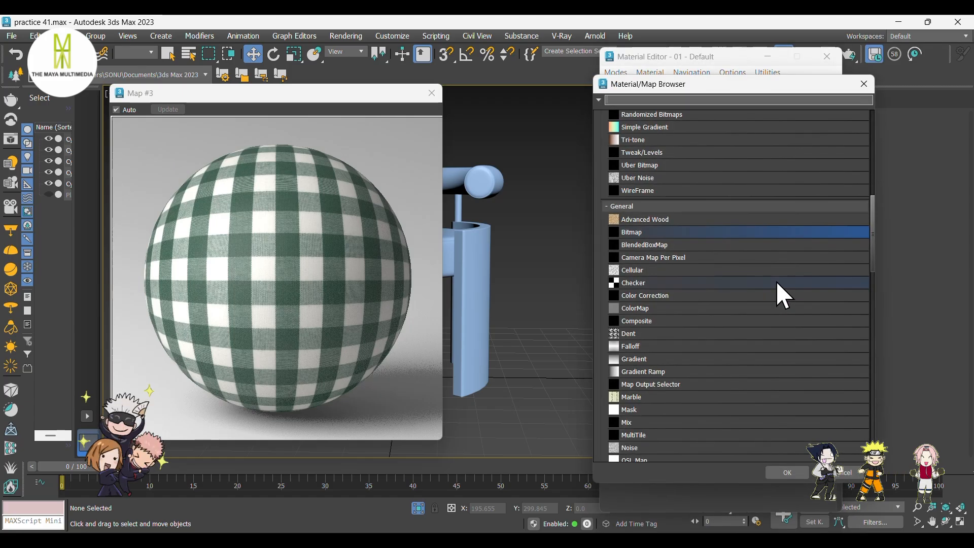
left_click(786, 471)
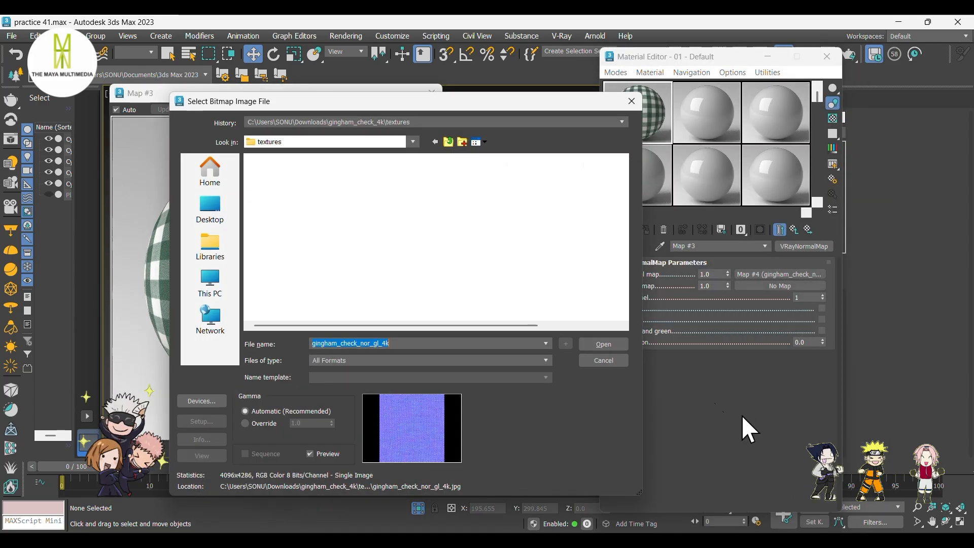
left_click(357, 187)
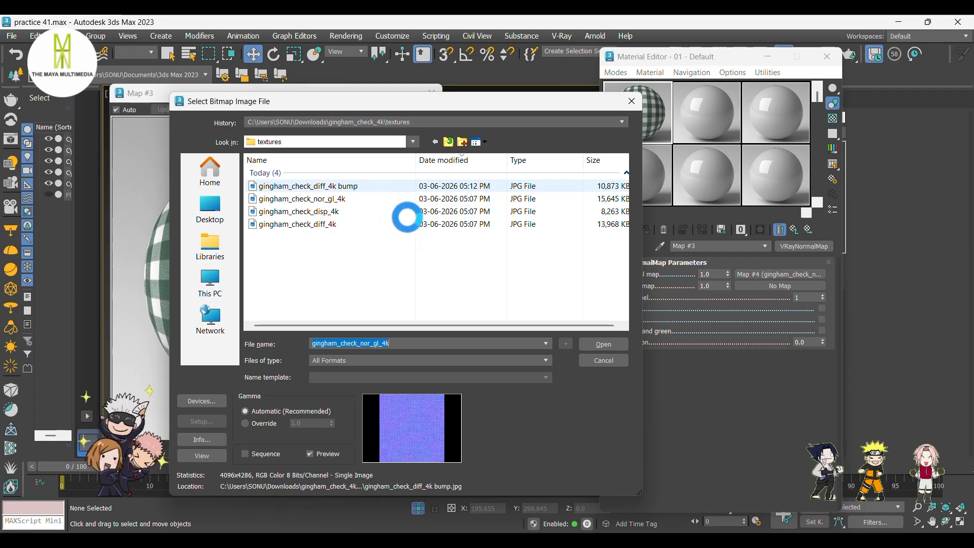
left_click(604, 344)
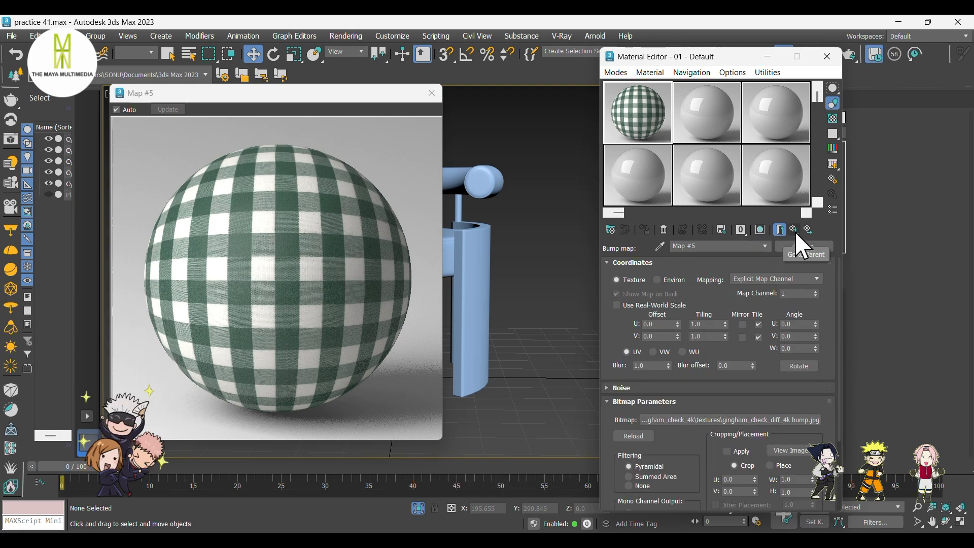
Set the VRayNormalMap's normal map amount to 0.25 and bump map amount to 0.4.
left_click(795, 232)
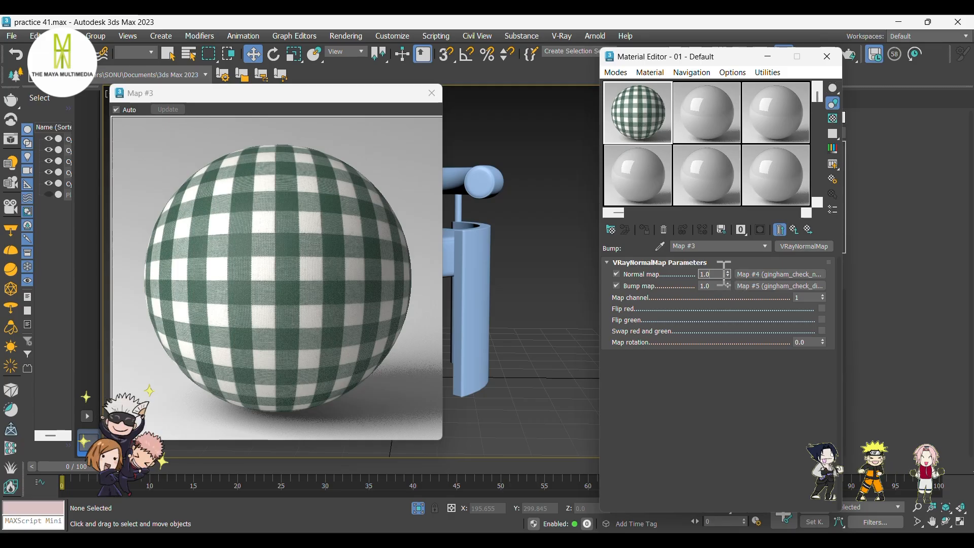
left_click_drag(724, 274, 694, 276)
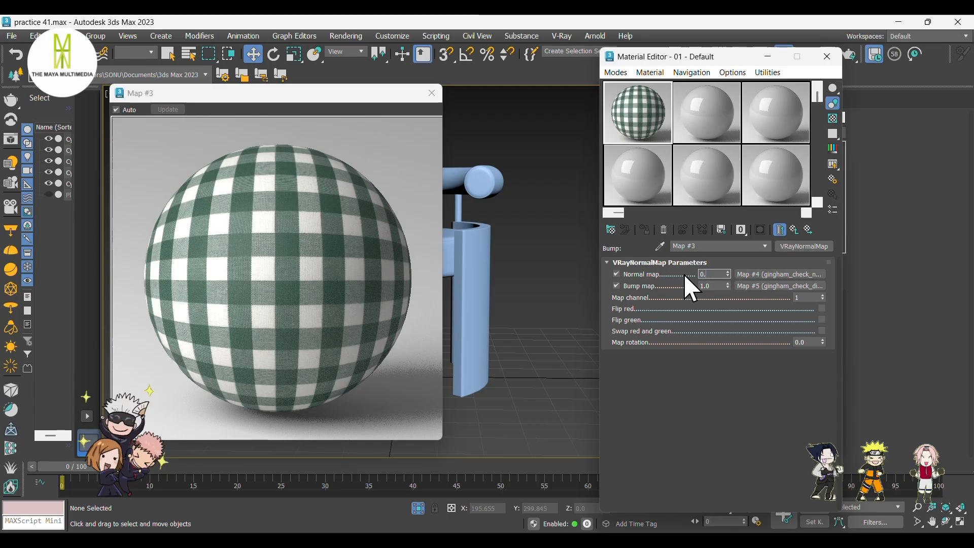
type("0.25")
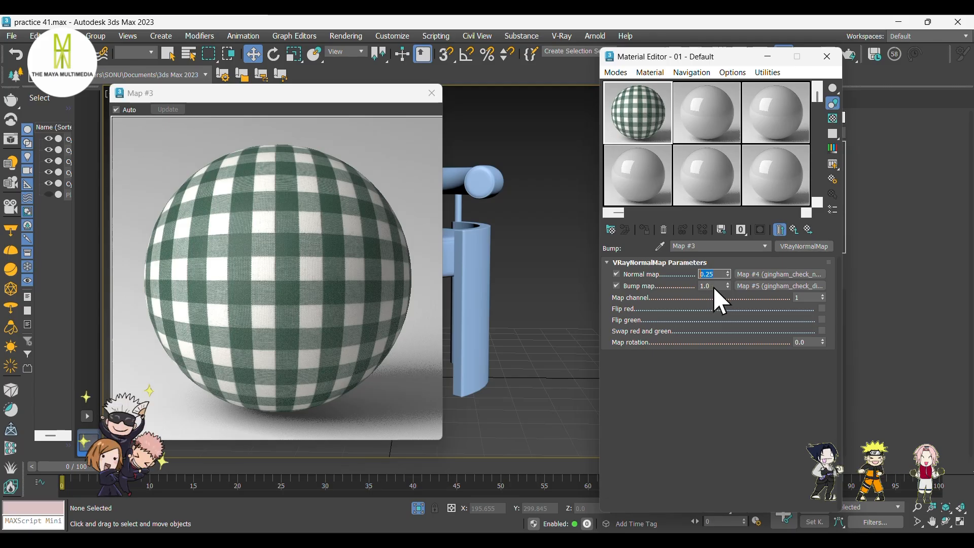
left_click_drag(714, 287, 683, 287)
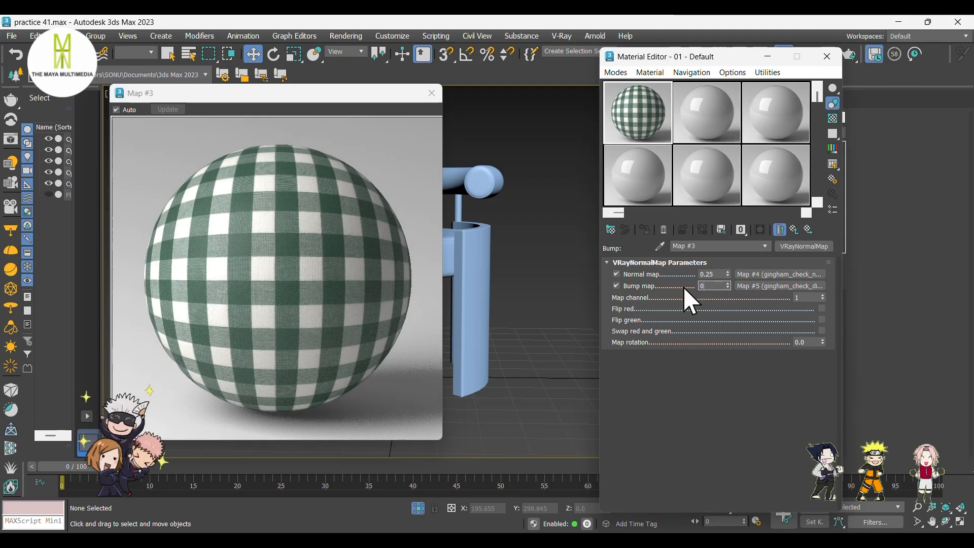
type("0.4")
key("Return")
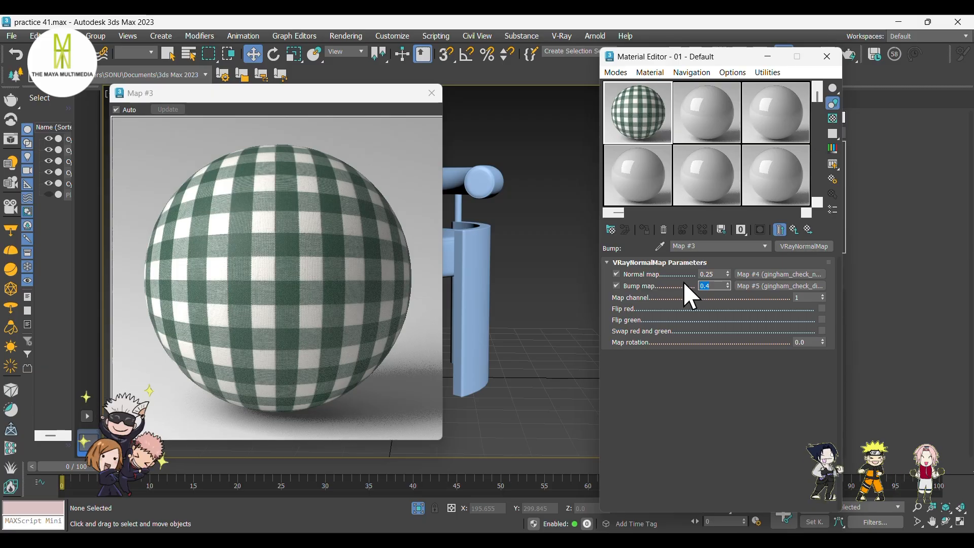
Load gingham_check_disp_4k as a Bitmap in the VRayMtl's Displace map slot.
left_click(794, 230)
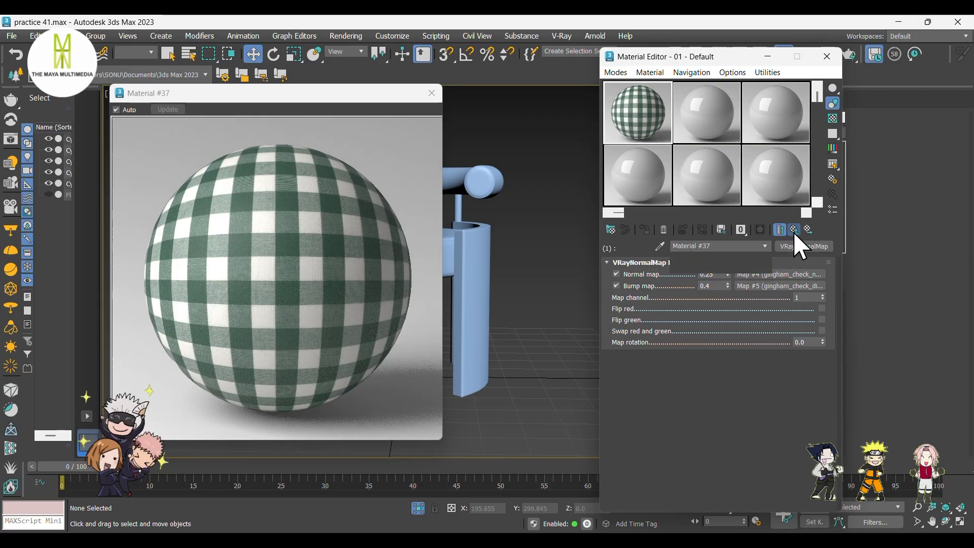
scroll(711, 379, "down", 5)
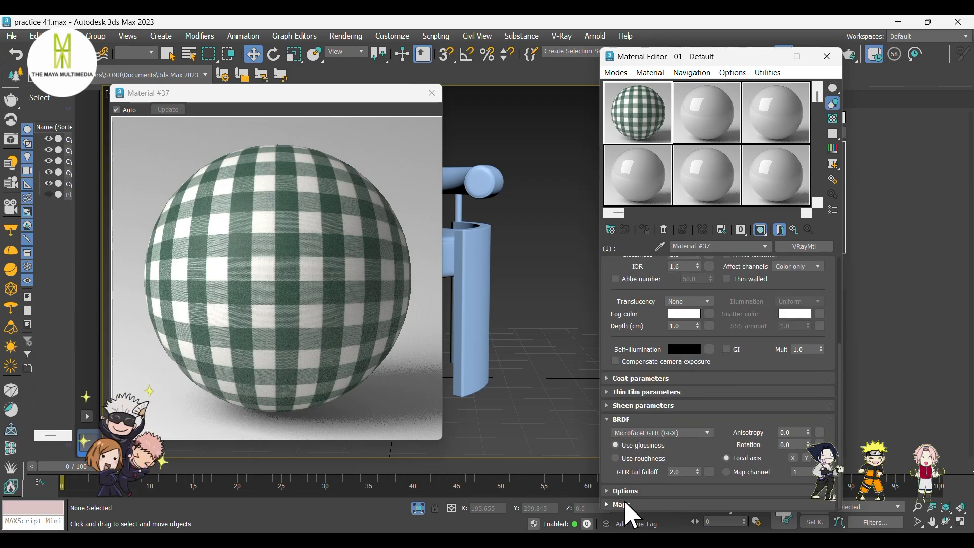
left_click(625, 500)
left_click(762, 303)
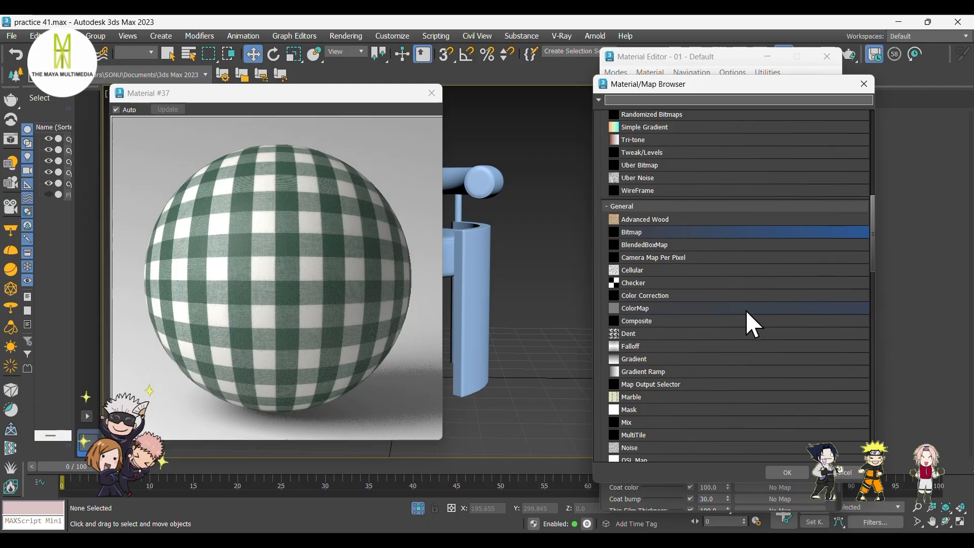
left_click(786, 472)
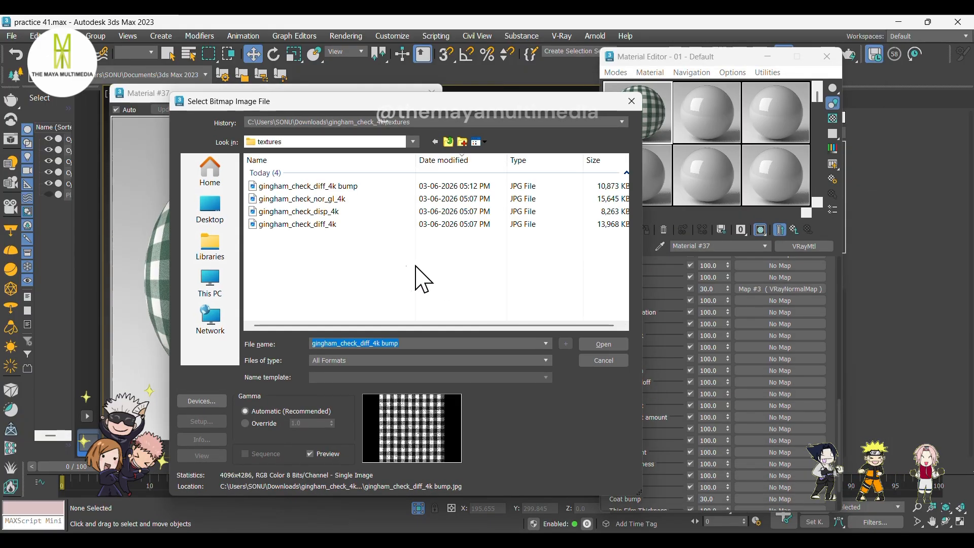
left_click(342, 215)
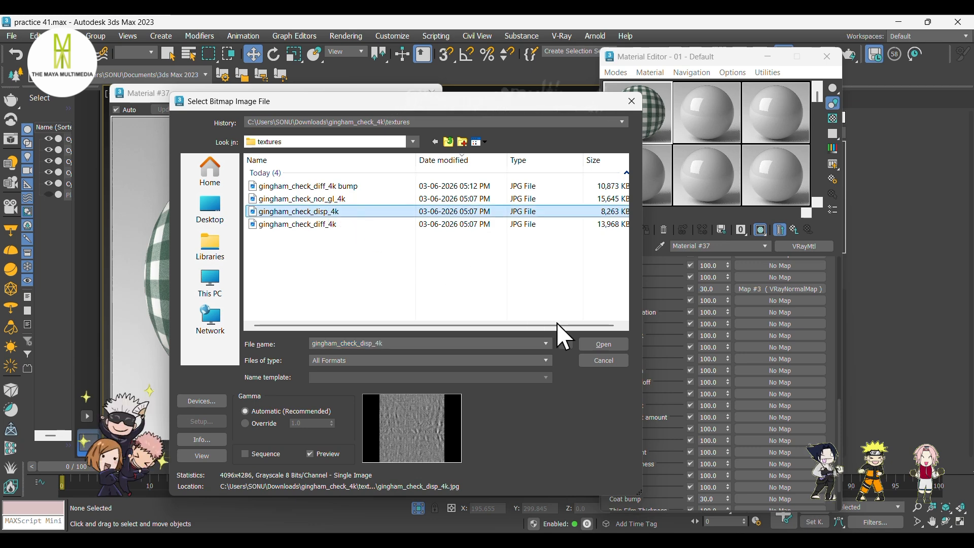
left_click(611, 345)
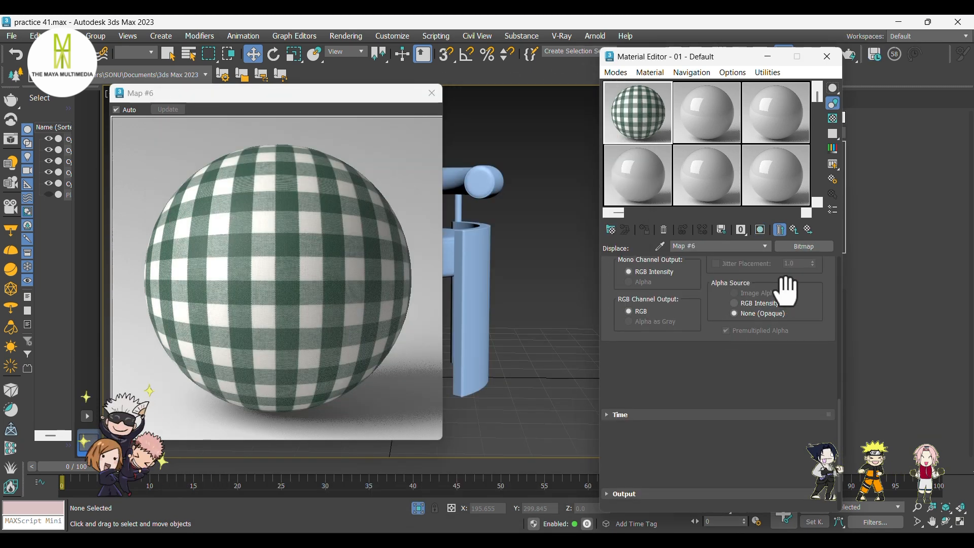
Return to the VRayMtl's maps and set the Displace amount to 0.25.
scroll(789, 284, "up", 5)
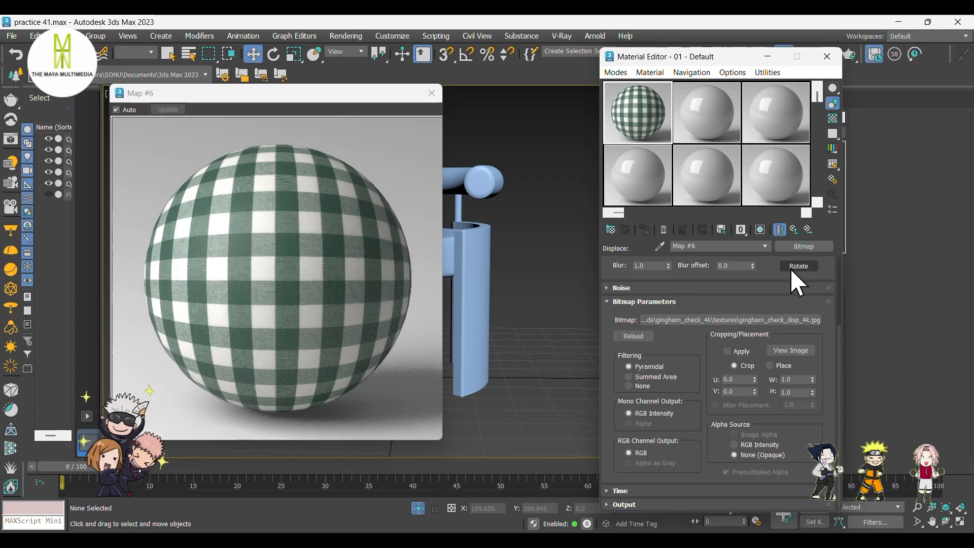
left_click(799, 229)
scroll(669, 403, "down", 2)
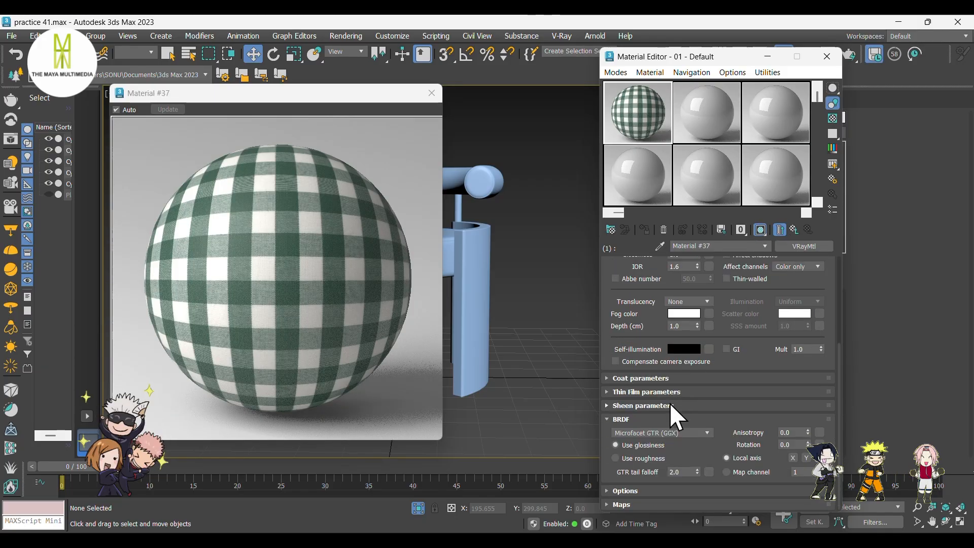
left_click(621, 504)
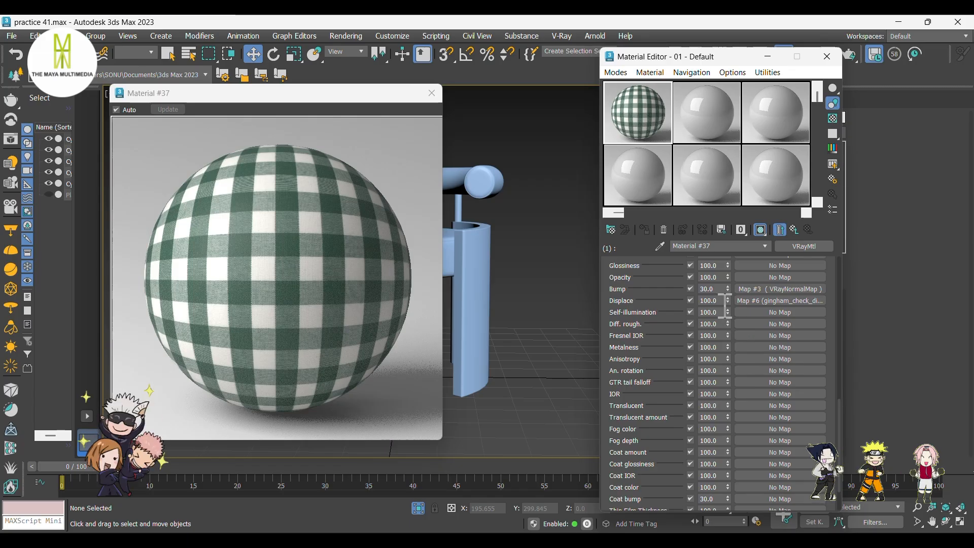
double_click(697, 301)
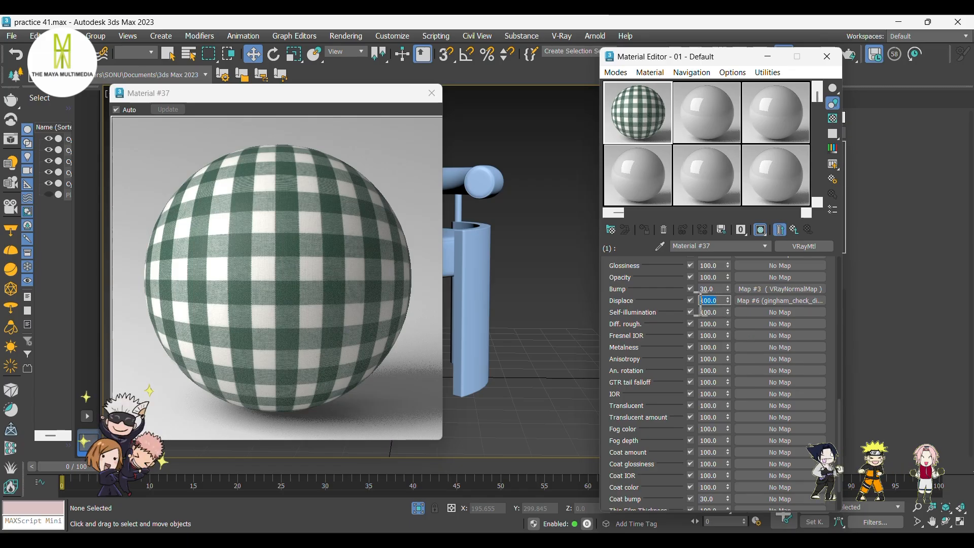
type("0.")
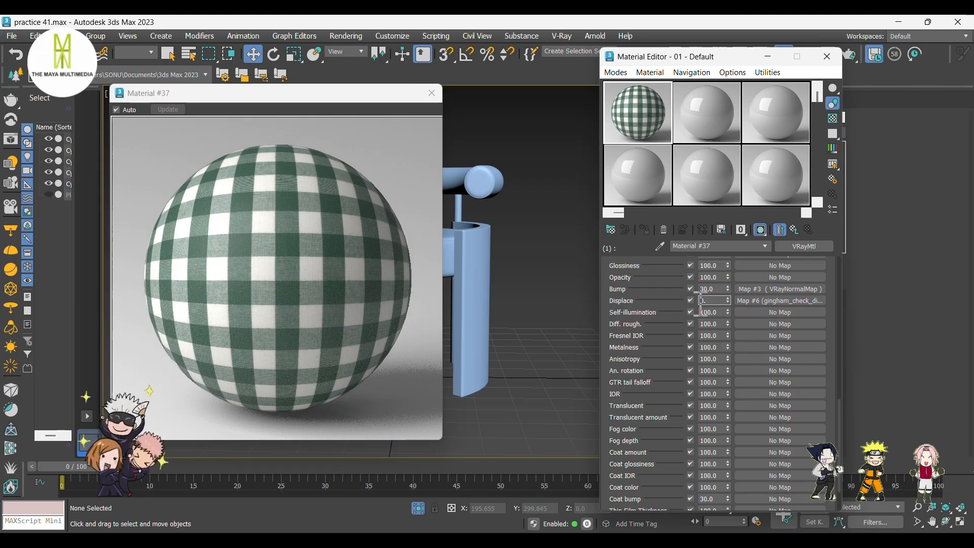
type("25")
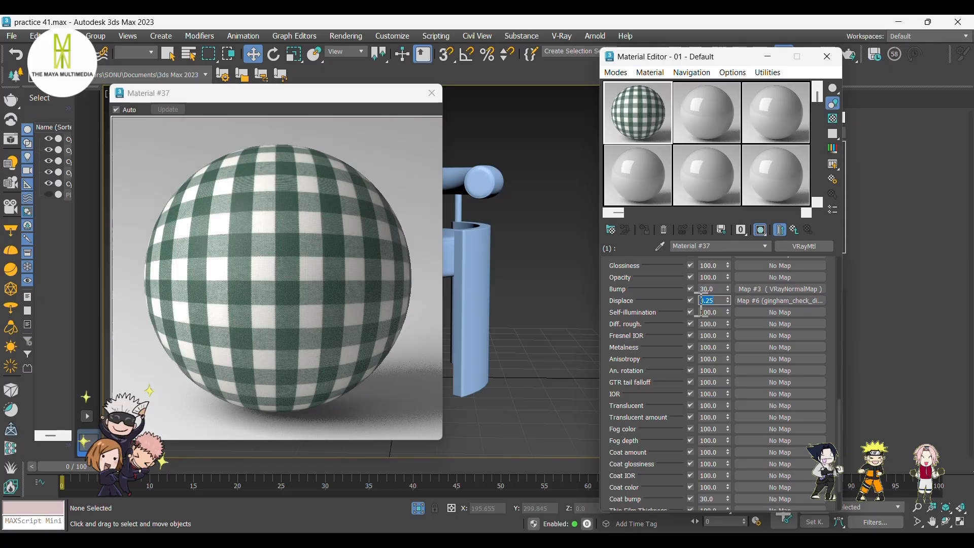
Assign the Multi/Sub-Object material to the chair's backrest and seat.
left_click(781, 231)
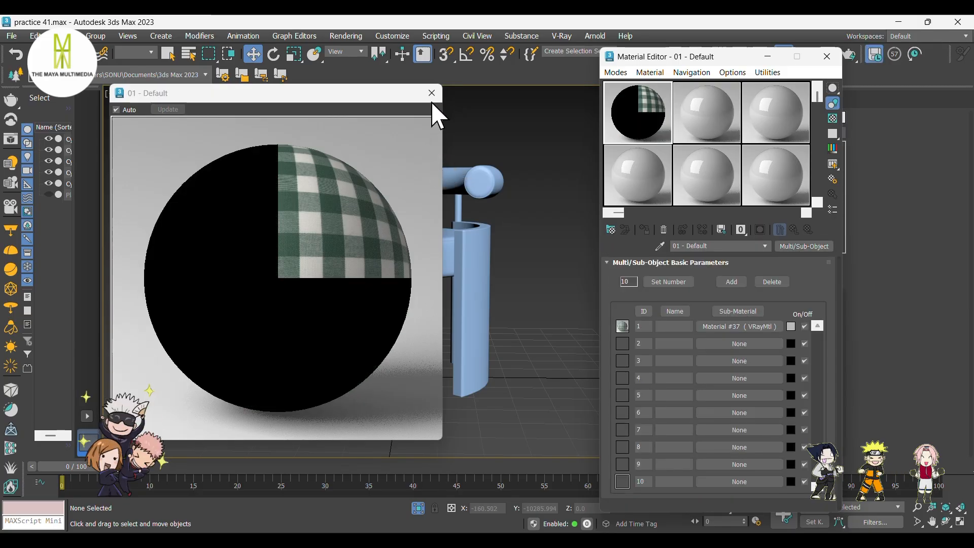
left_click(432, 93)
left_click(474, 175)
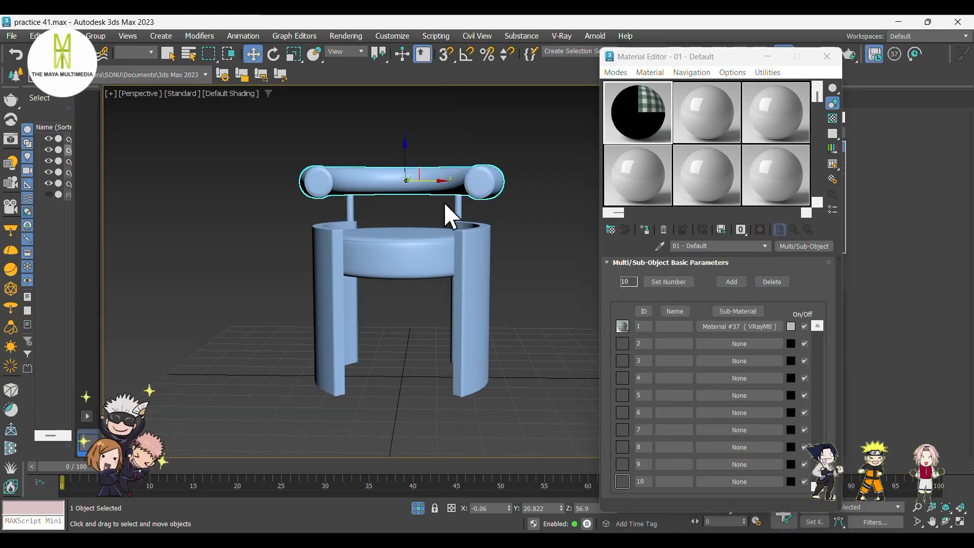
left_click(415, 232, "ctrl")
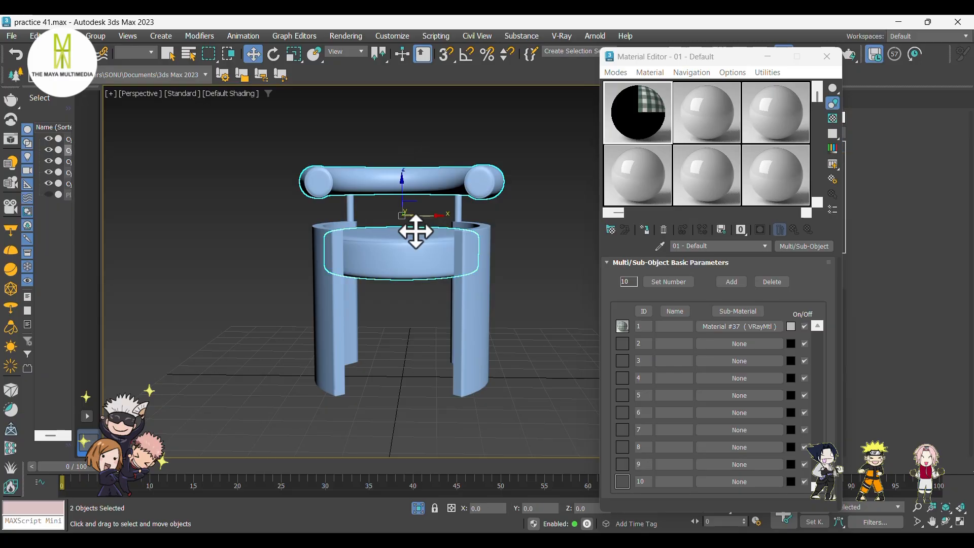
left_click(647, 230)
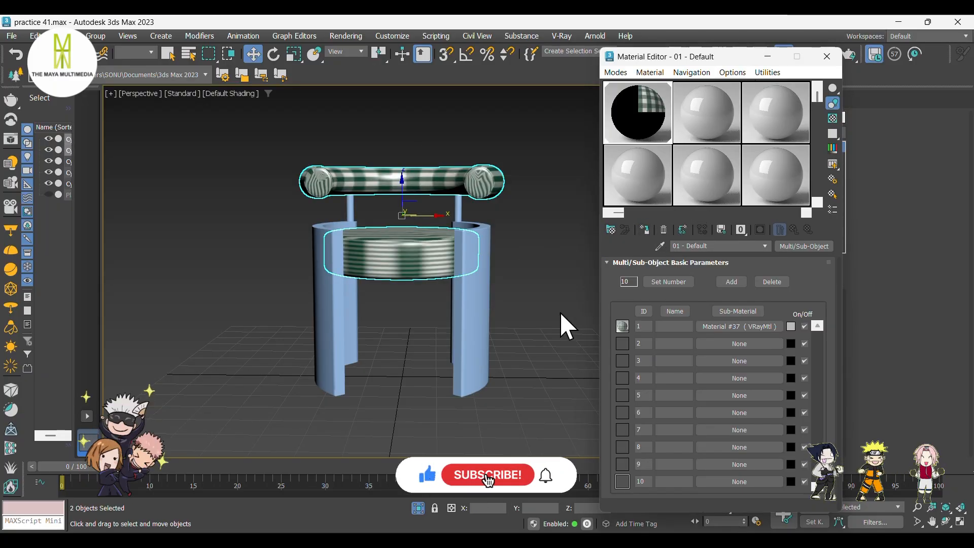
Select the chair's side panels and create a VRayMtl as sub-material 2 of the Multi/Sub-Object material.
left_click(515, 342)
middle_click_drag(515, 342, 496, 341, "alt")
left_click(473, 308)
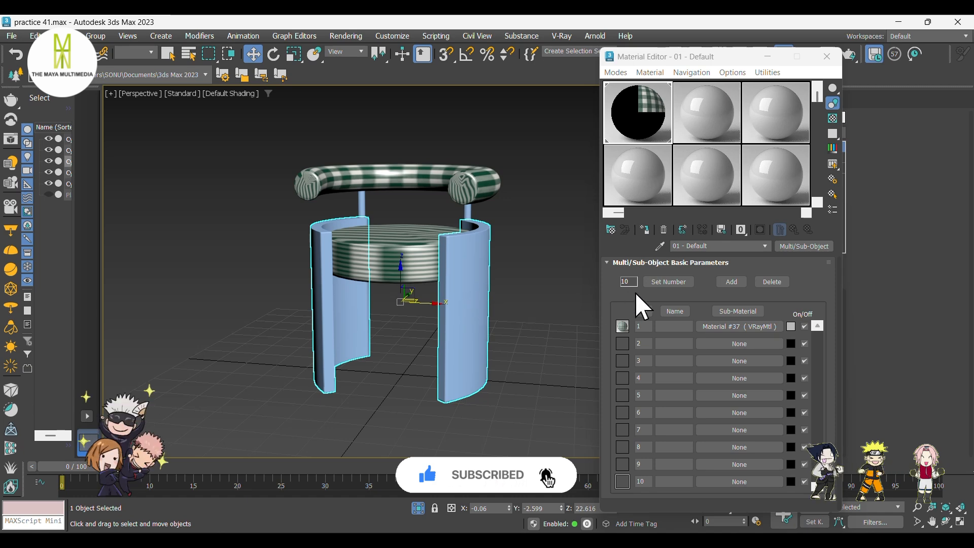
left_click(727, 343)
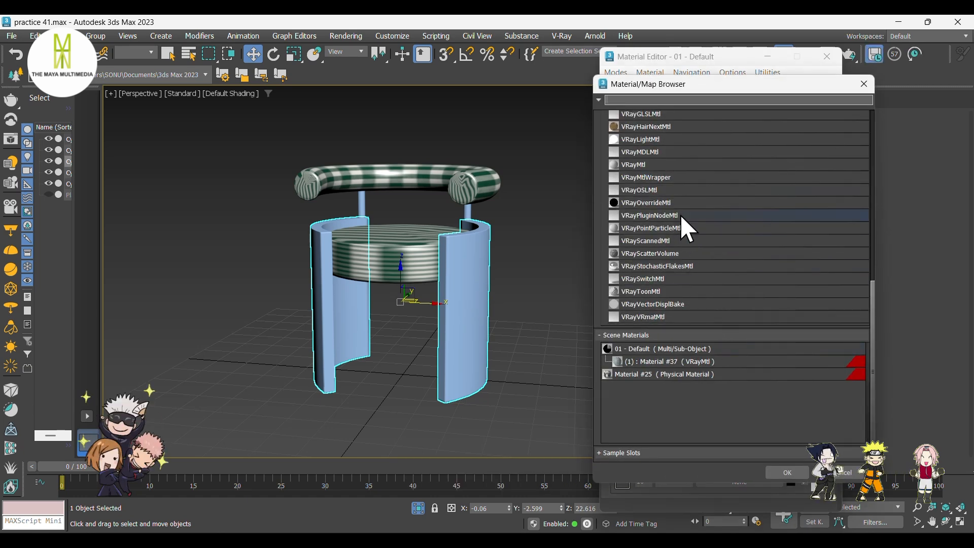
left_click(677, 165)
left_click(787, 472)
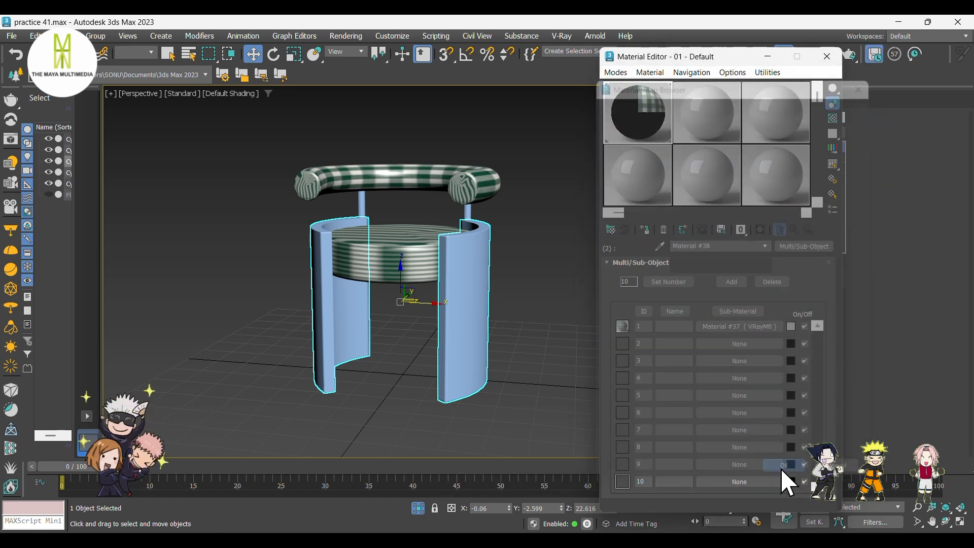
left_click(772, 416)
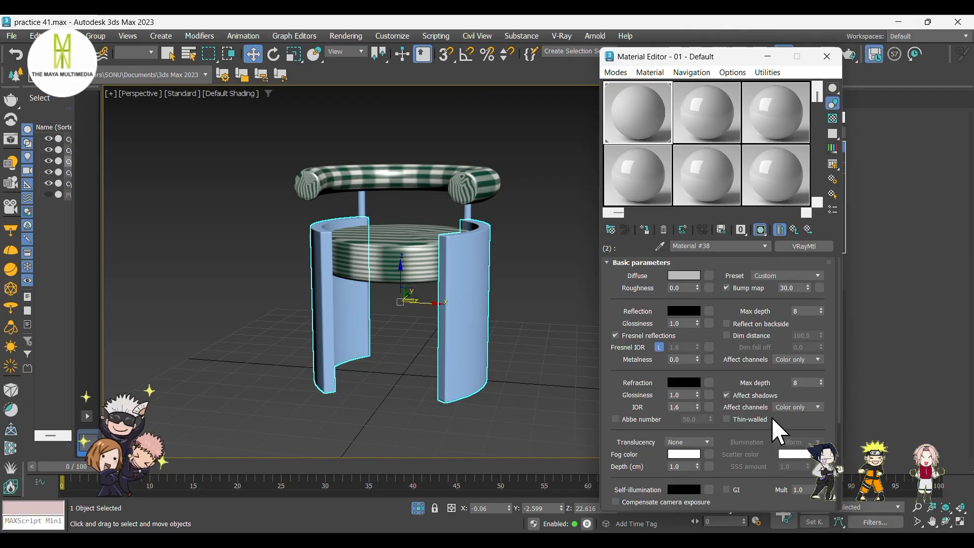
Load dark_wood_diff_4k from the dark_wood_4k textures folder as a Bitmap in the new VRayMtl's Diffuse map slot.
left_click(709, 277)
left_click(703, 293)
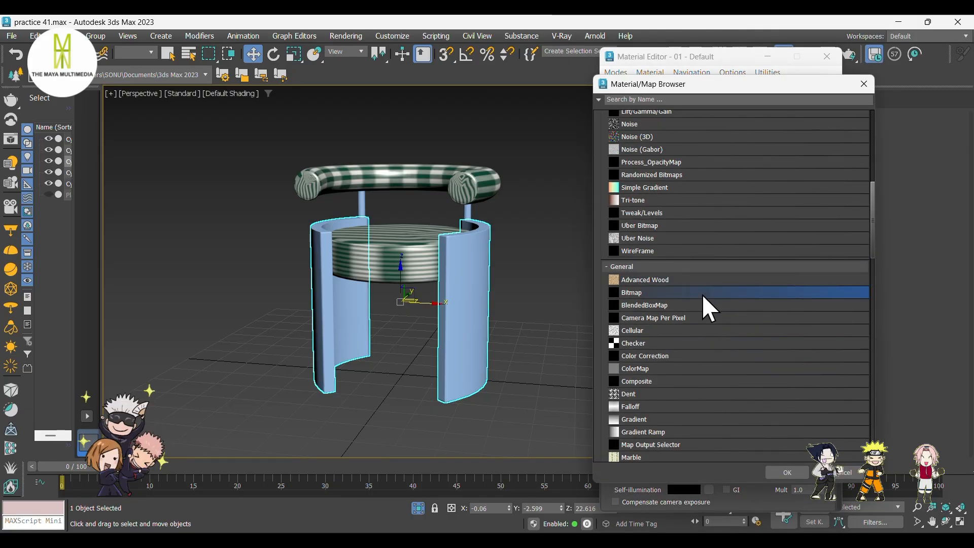
left_click(786, 471)
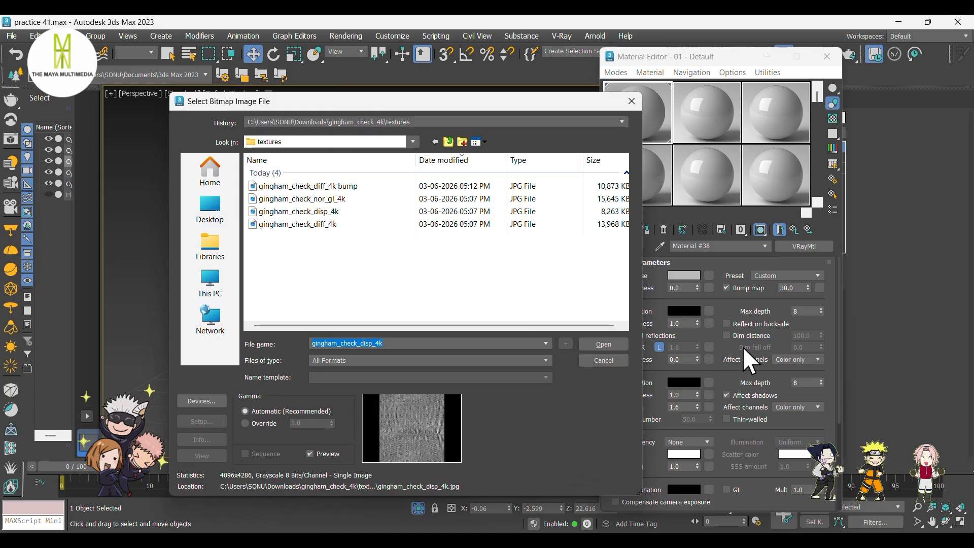
left_click(212, 212)
double_click(291, 235)
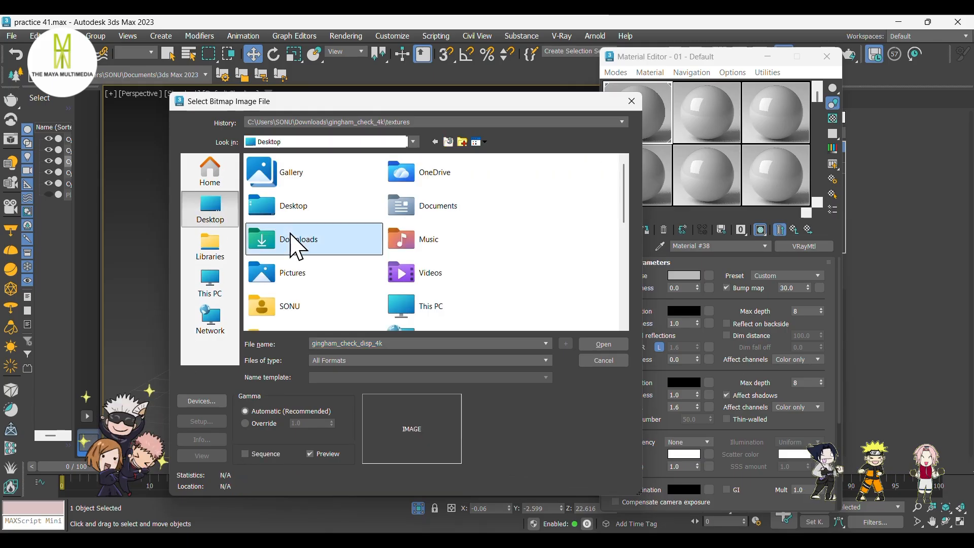
double_click(304, 203)
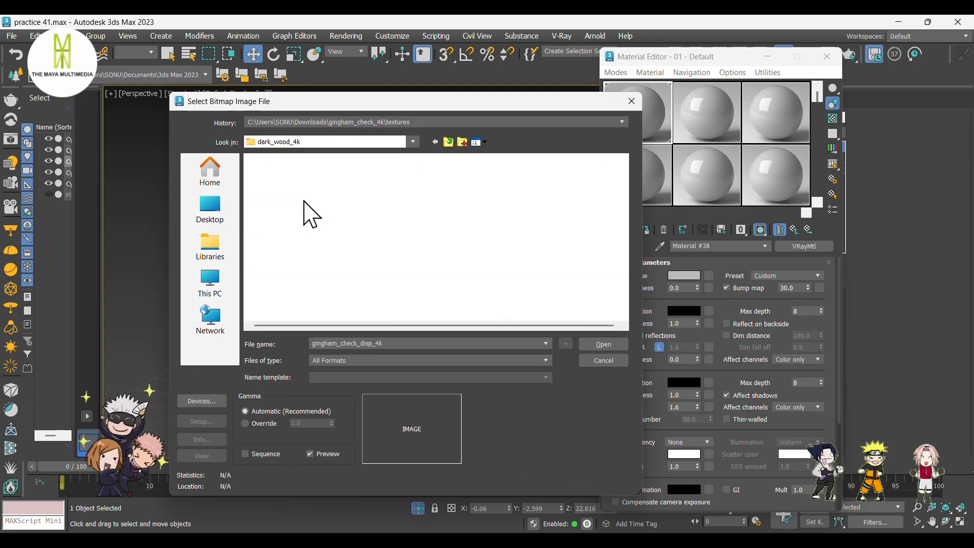
double_click(304, 187)
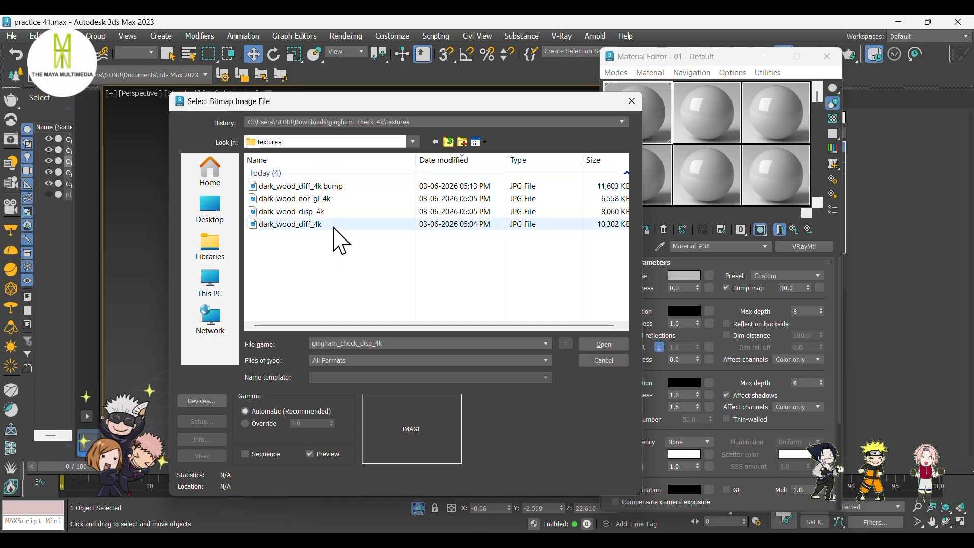
left_click(334, 226)
left_click(598, 340)
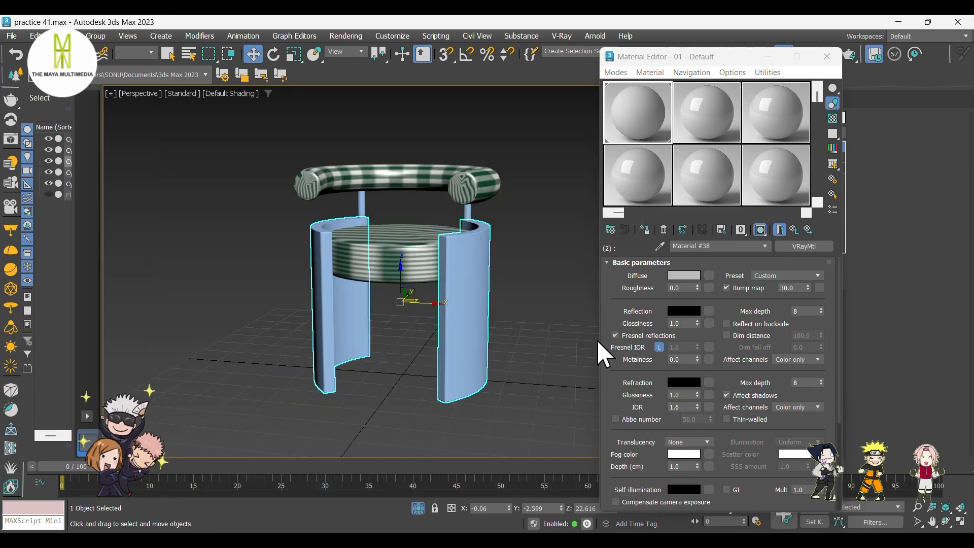
Return to the wood VRayMtl and set its reflection color to white.
double_click(640, 121)
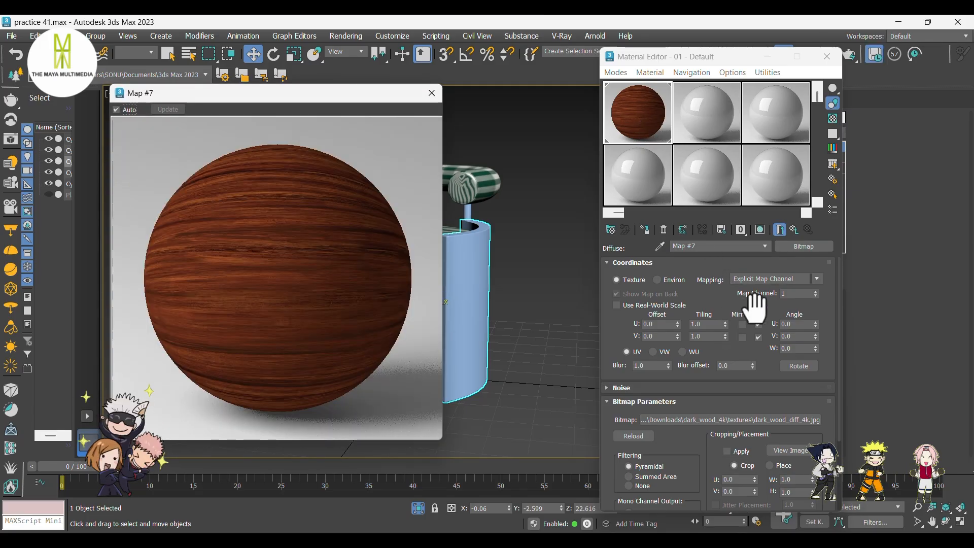
left_click(794, 230)
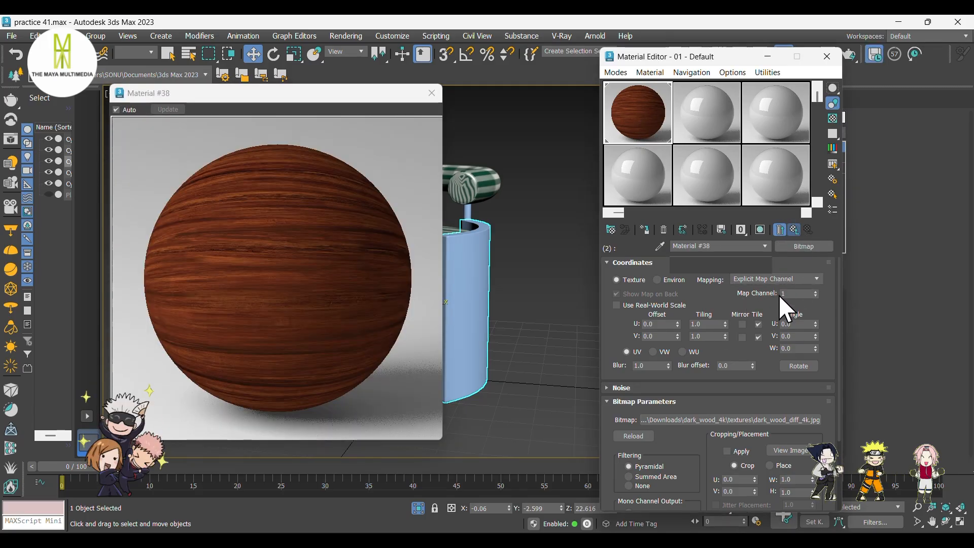
left_click(689, 312)
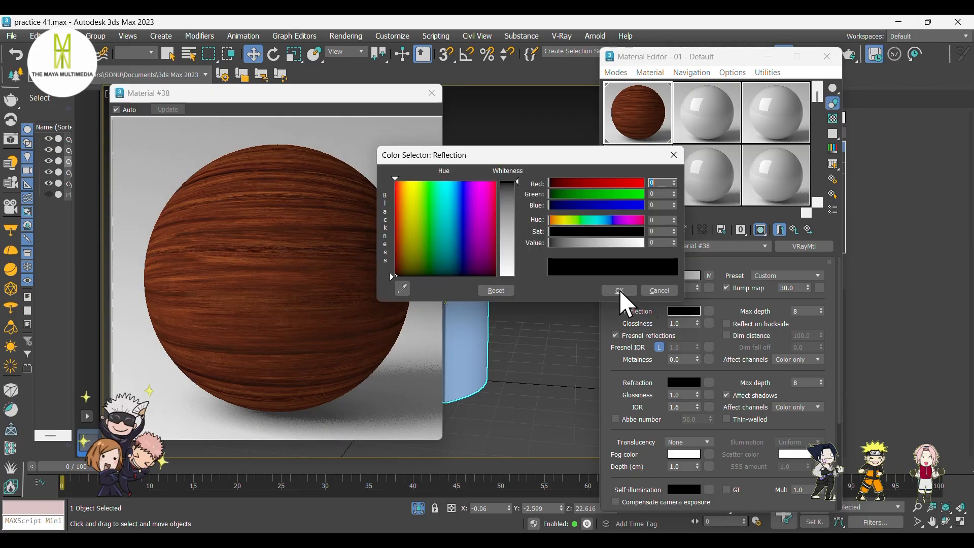
left_click_drag(516, 237, 517, 278)
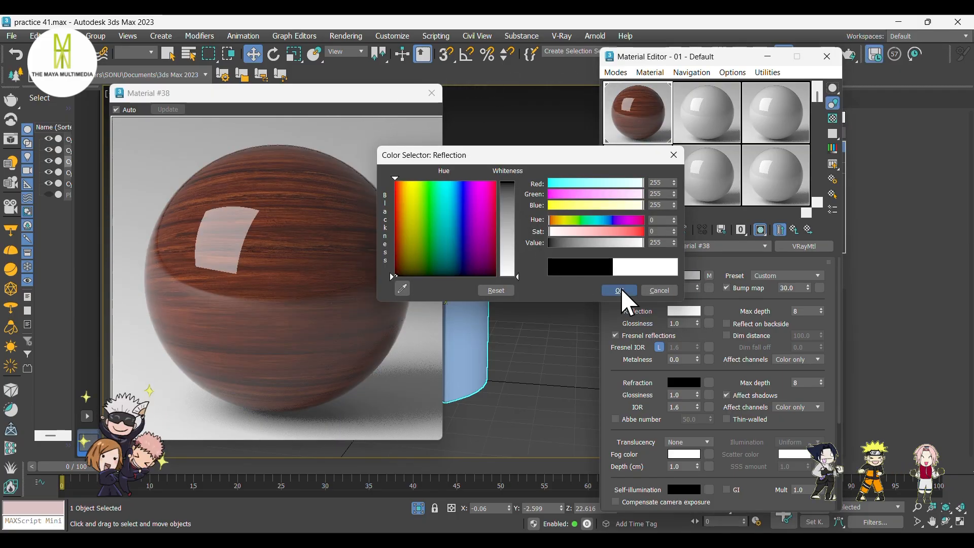
left_click(620, 291)
Set the reflection glossiness to 0.55 and unlock the Fresnel IOR.
double_click(667, 323)
type("0.55")
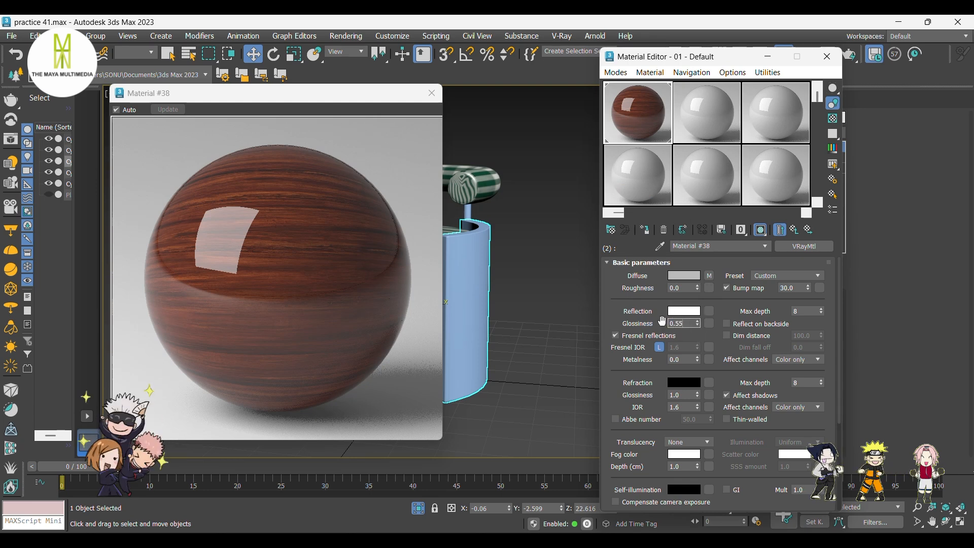
key("Return")
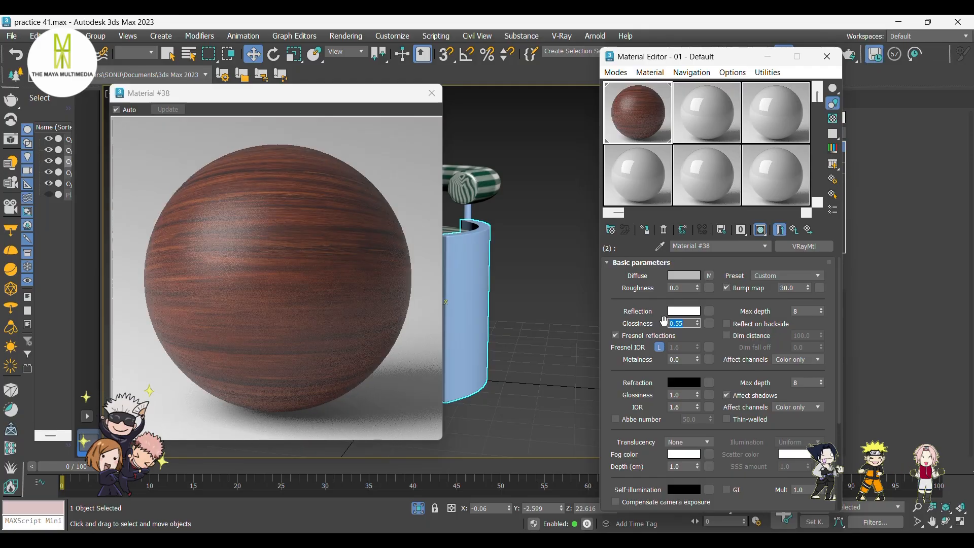
left_click(659, 347)
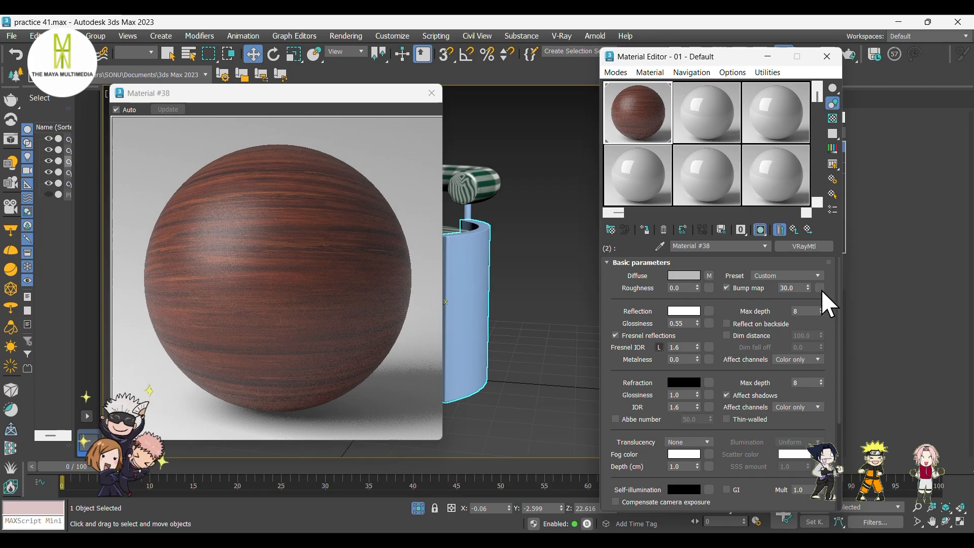
Add a VRayNormalMap in the wood VRayMtl's Bump map slot.
left_click(818, 288)
scroll(666, 394, "down", 10)
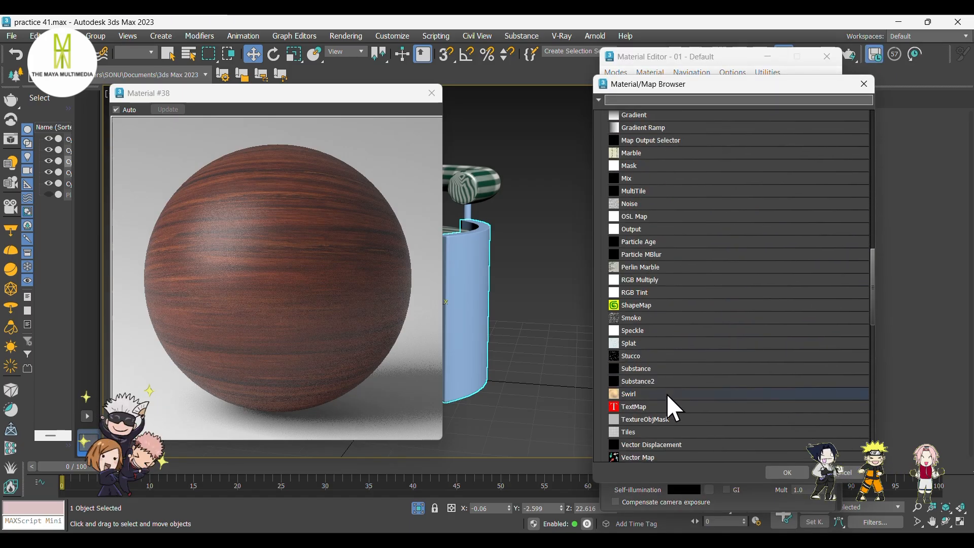
scroll(666, 395, "down", 10)
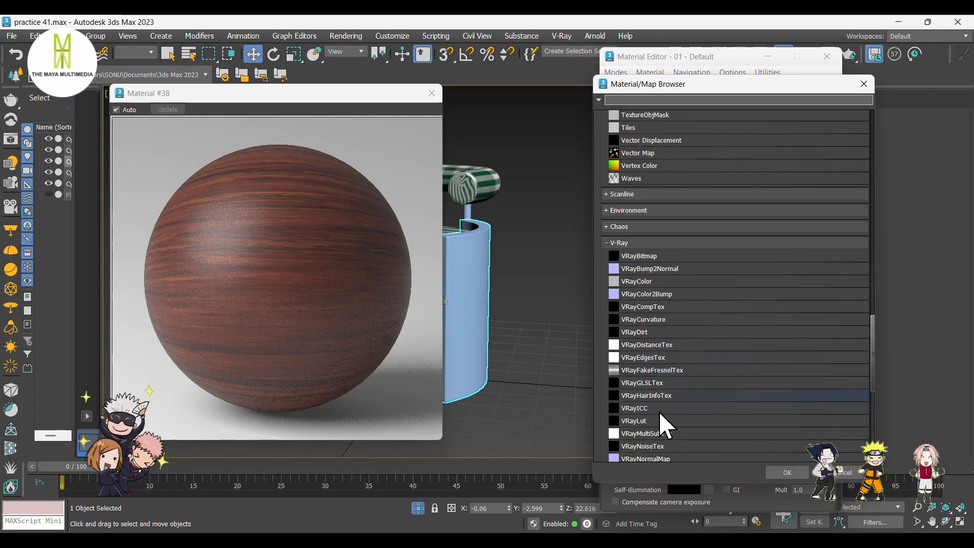
left_click(662, 410)
left_click(777, 470)
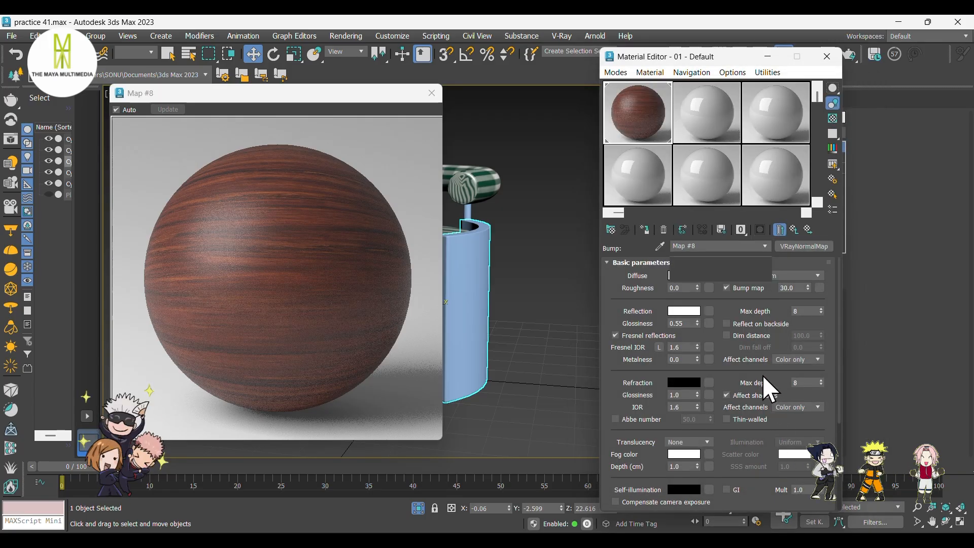
Load dark_wood_nor_gl_4k as a Bitmap in the VRayNormalMap's normal map slot.
left_click(786, 274)
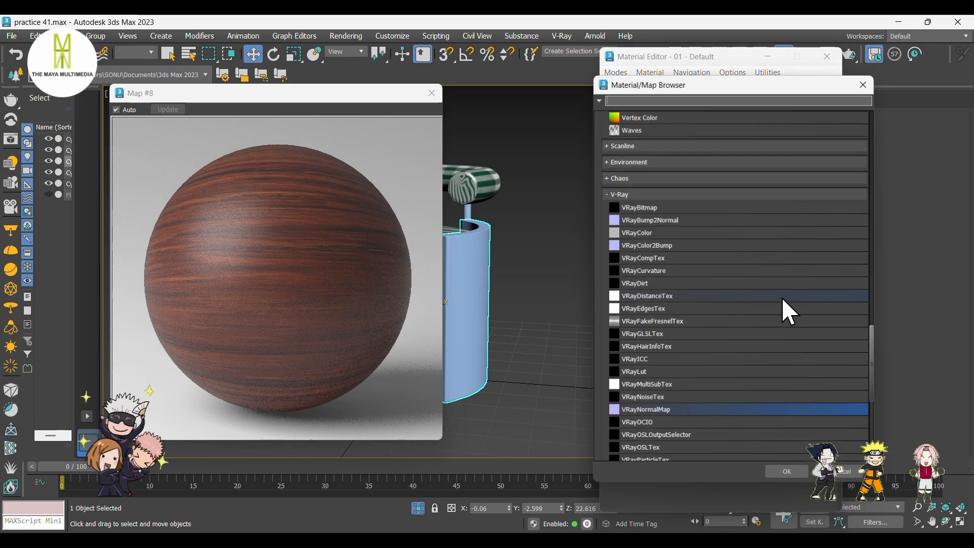
scroll(707, 335, "up", 12)
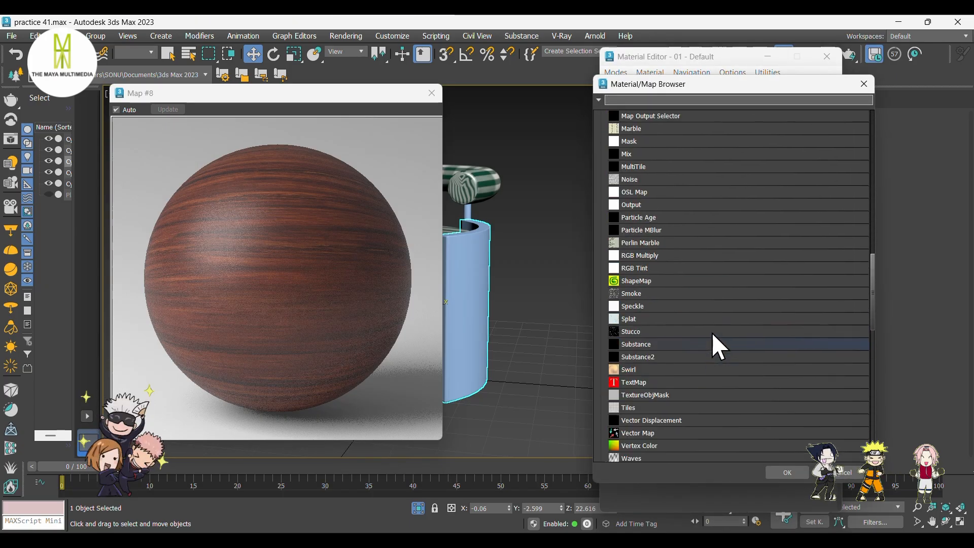
scroll(712, 331, "up", 4)
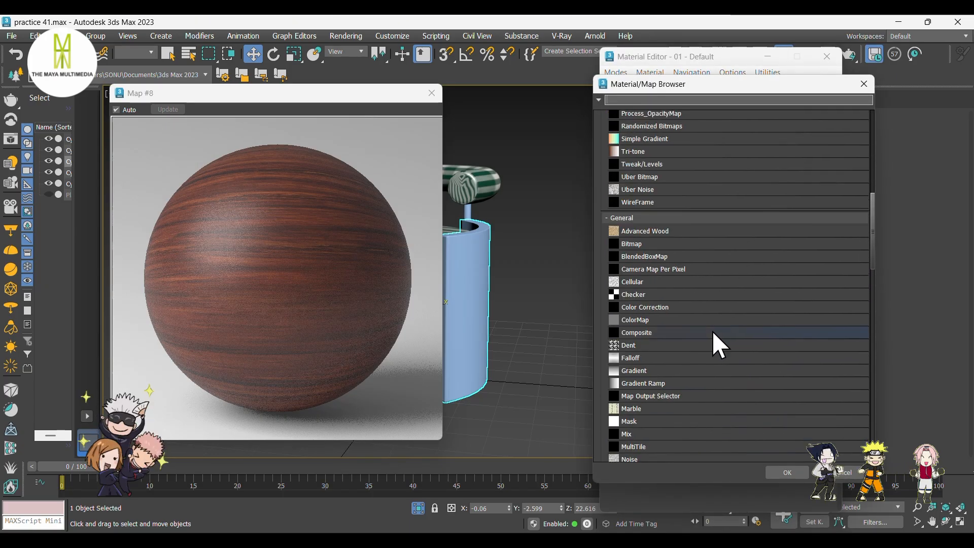
left_click(701, 242)
left_click(787, 473)
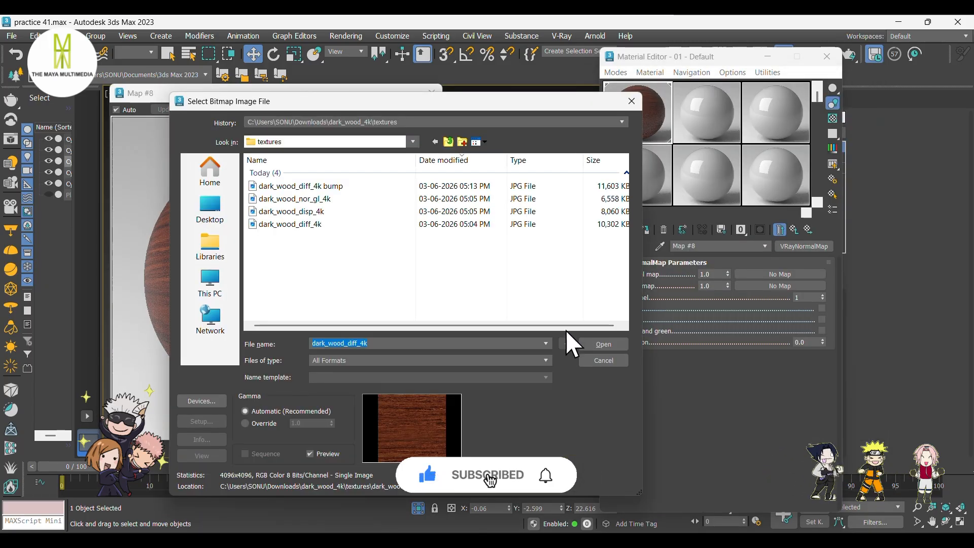
left_click(330, 199)
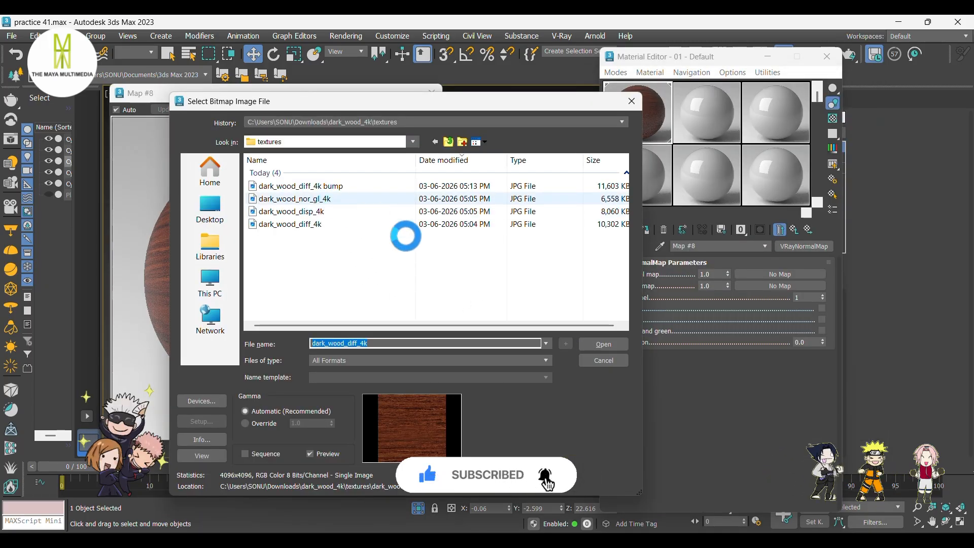
left_click(604, 343)
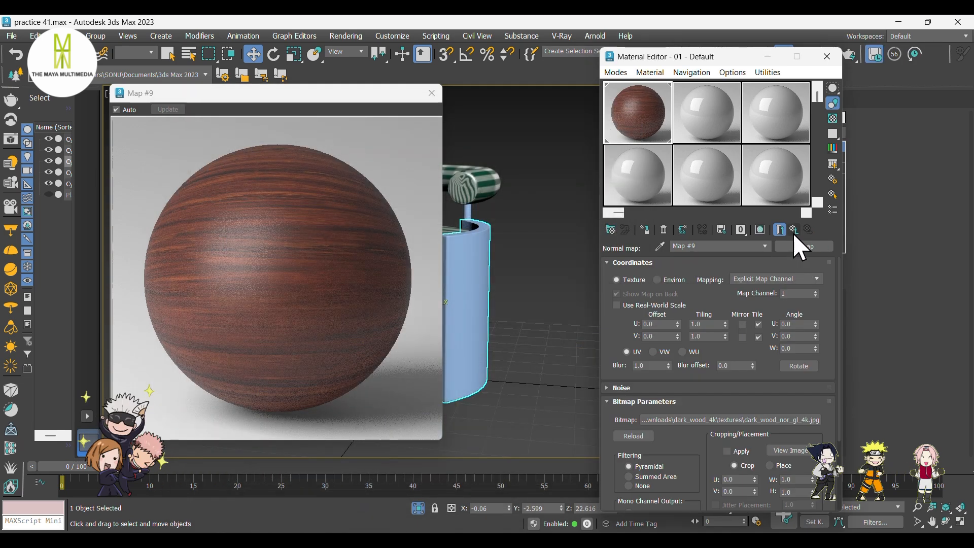
Return to the VRayNormalMap and load dark_wood_diff_4k bump as a Bitmap in its bump map slot.
left_click(793, 231)
left_click(804, 286)
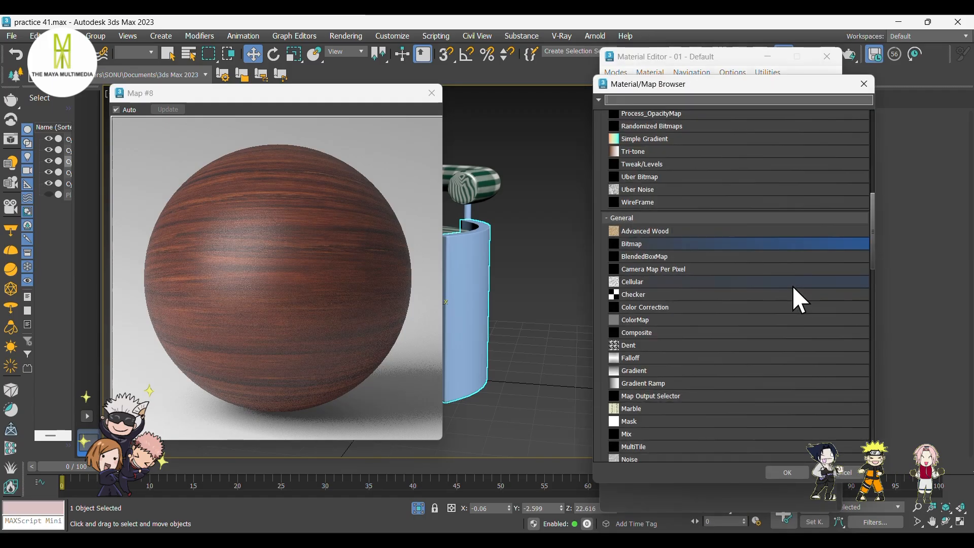
left_click(788, 468)
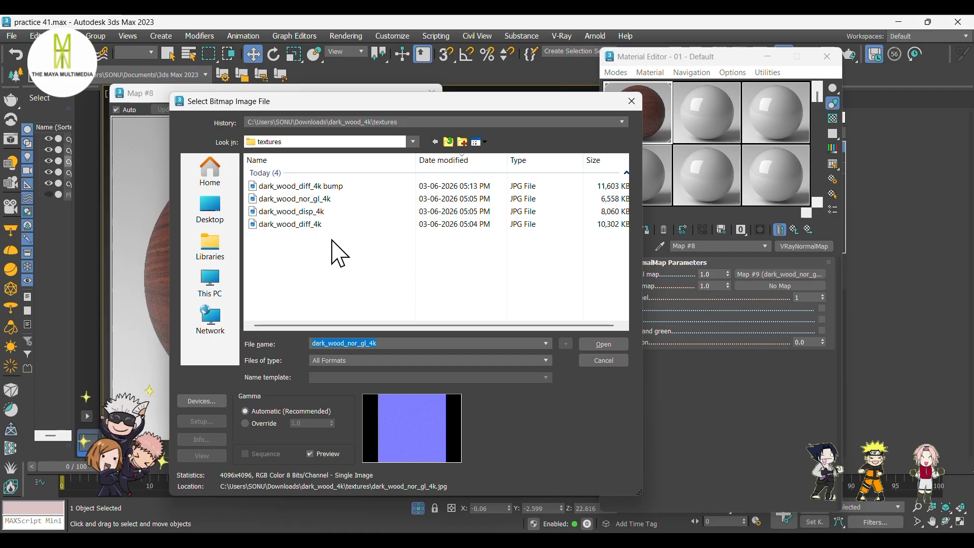
left_click(332, 188)
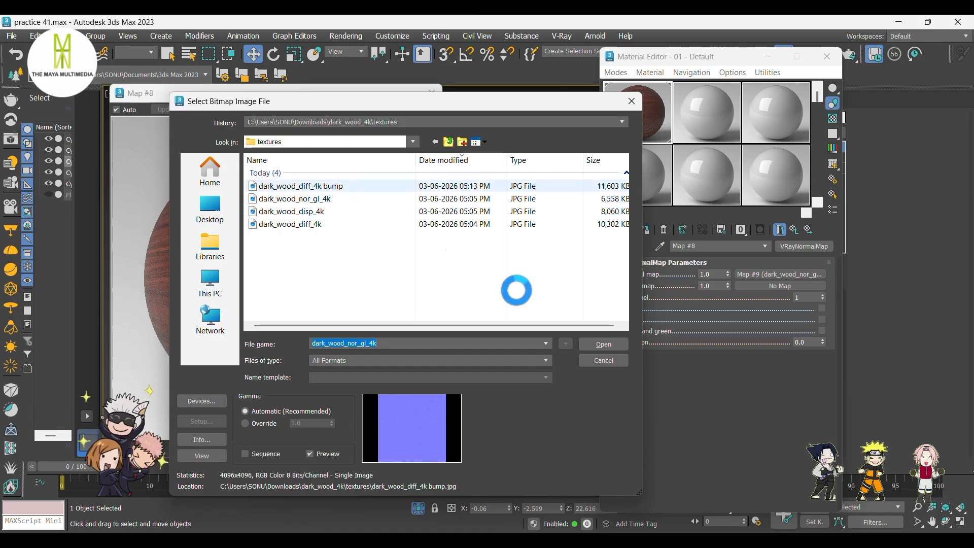
left_click(614, 344)
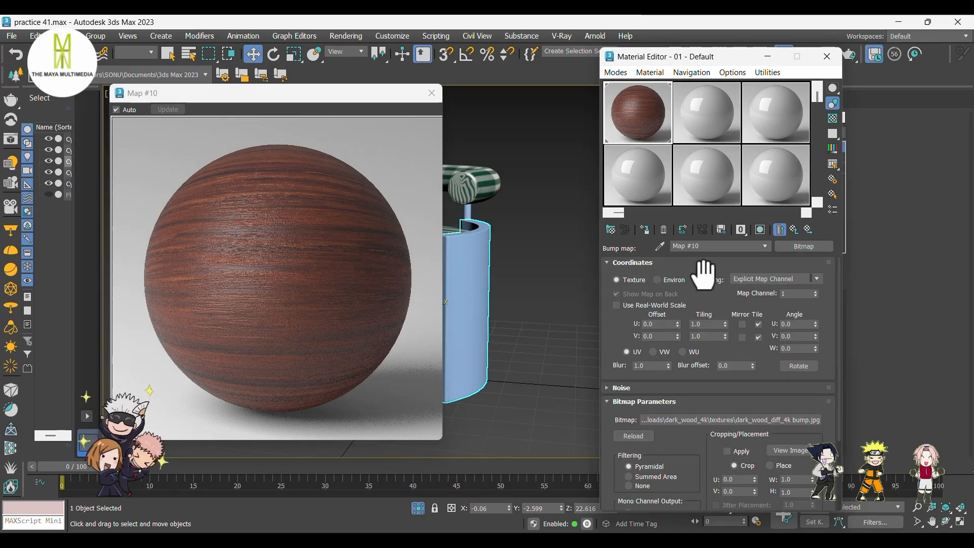
left_click(798, 231)
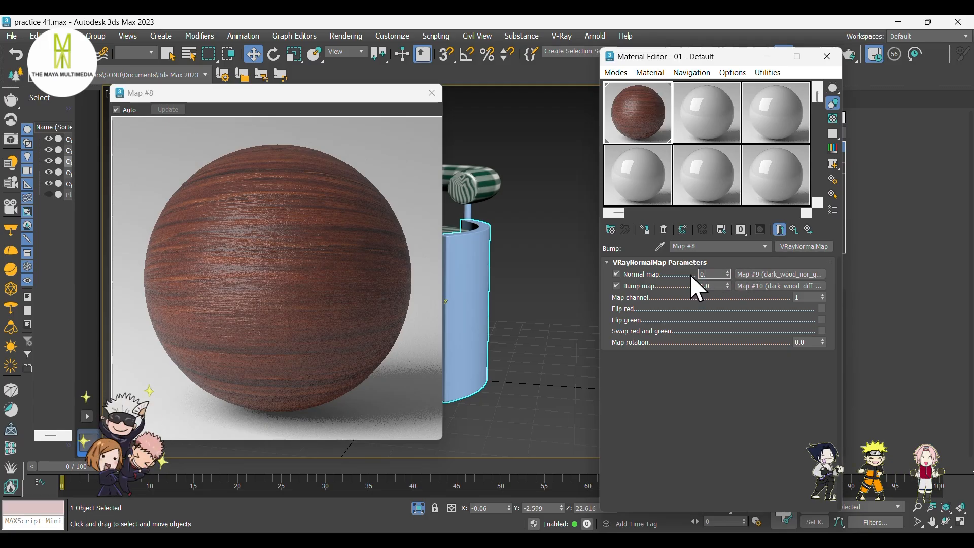
Set the VRayNormalMap's normal map amount to 0.25 and its bump map amount to 0.35.
type("5")
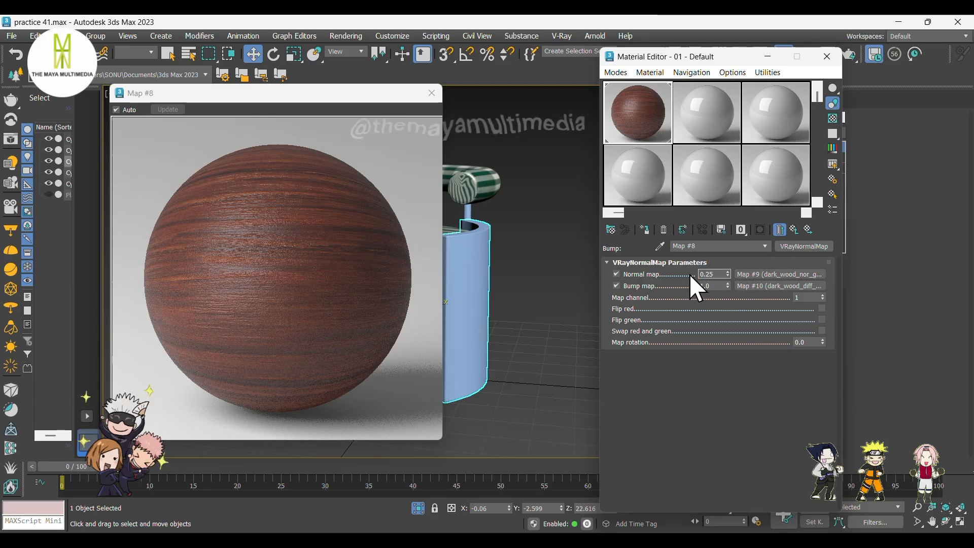
key("Return")
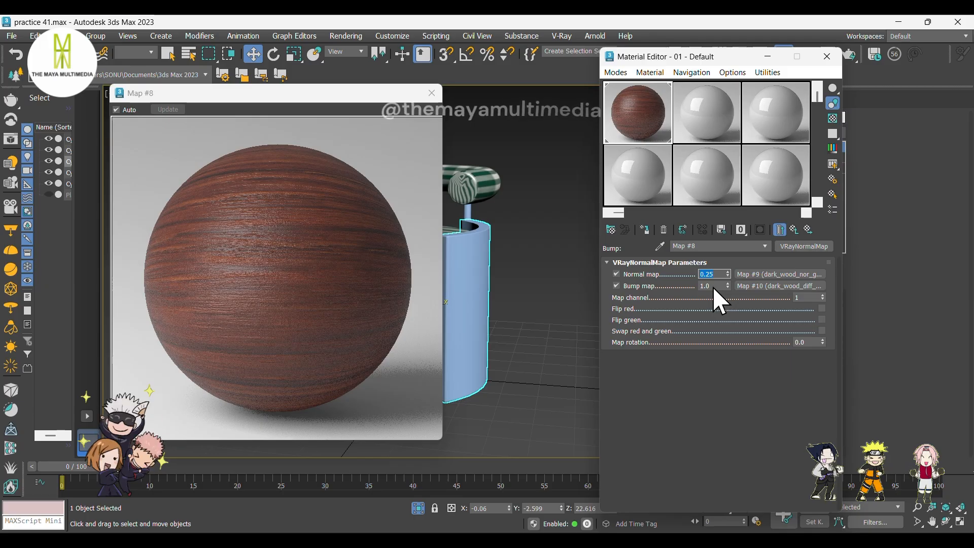
key("Tab")
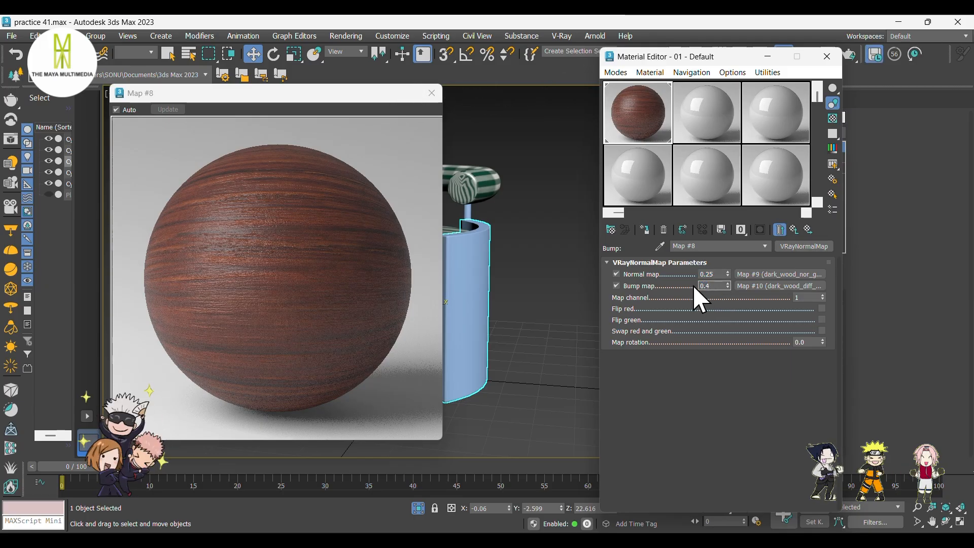
key("Return")
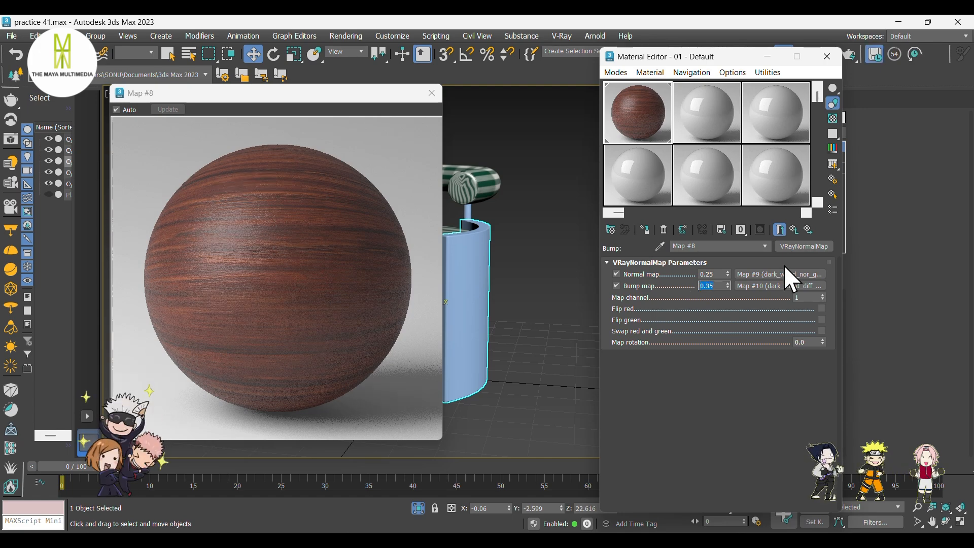
Load dark_wood_disp_4k as a Bitmap in the wood VRayMtl's Displace map slot.
left_click(795, 229)
scroll(682, 388, "down", 5)
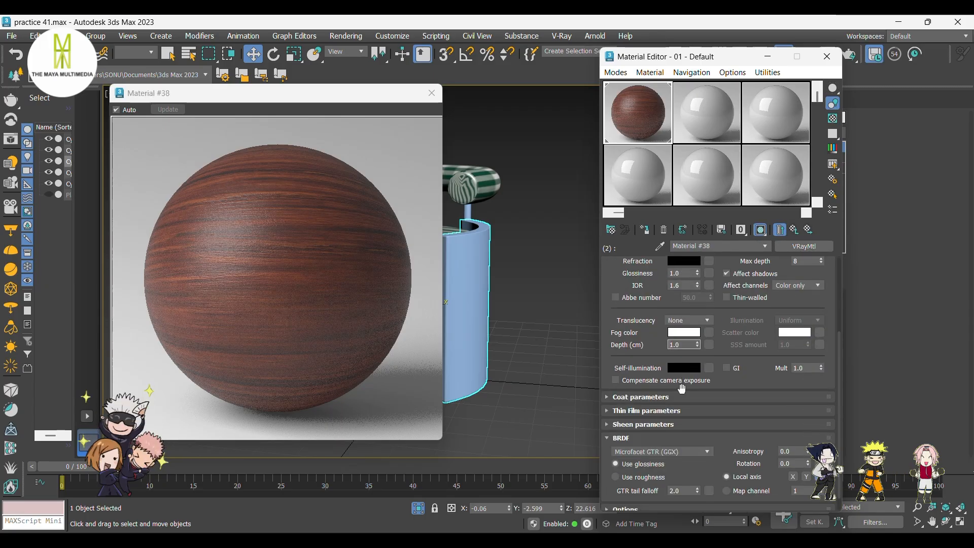
scroll(682, 388, "down", 1)
left_click(621, 505)
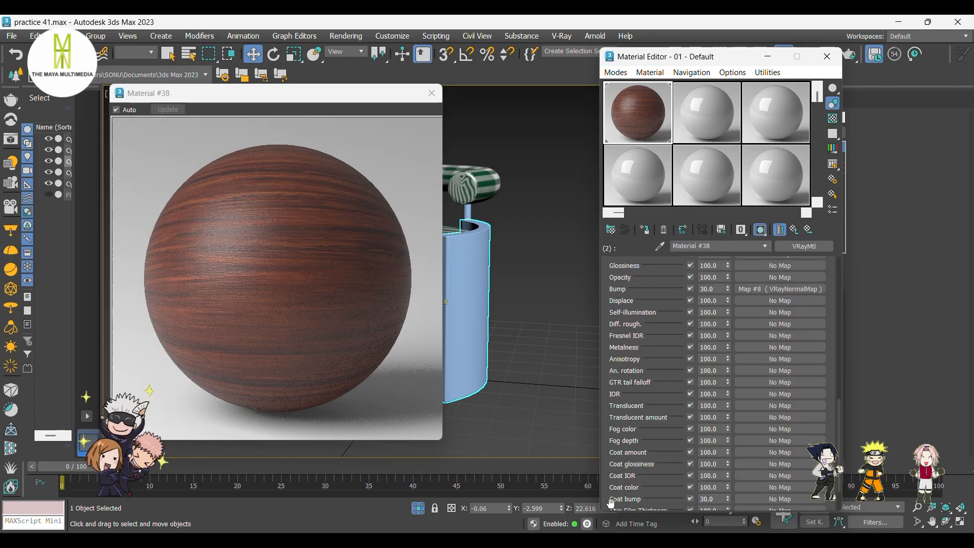
left_click(782, 307)
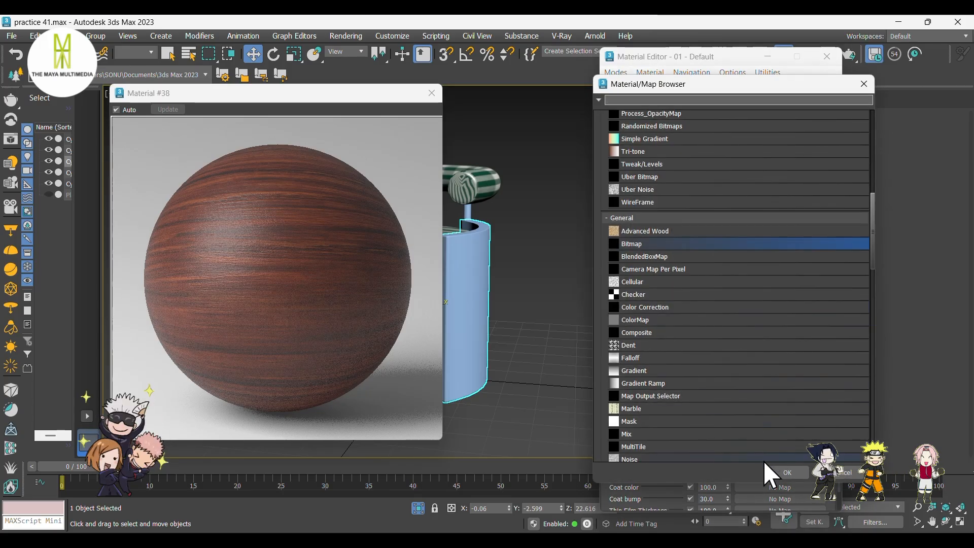
left_click(781, 472)
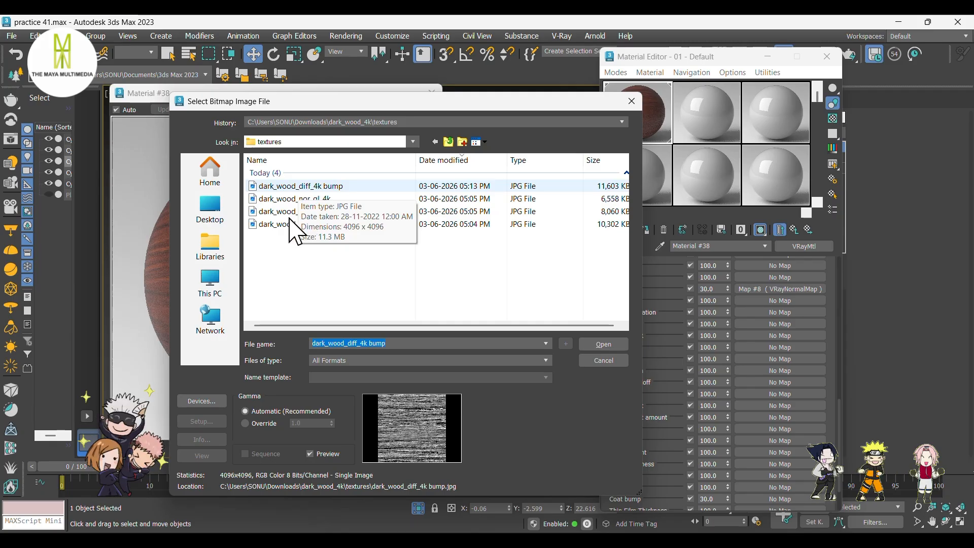
left_click(290, 211)
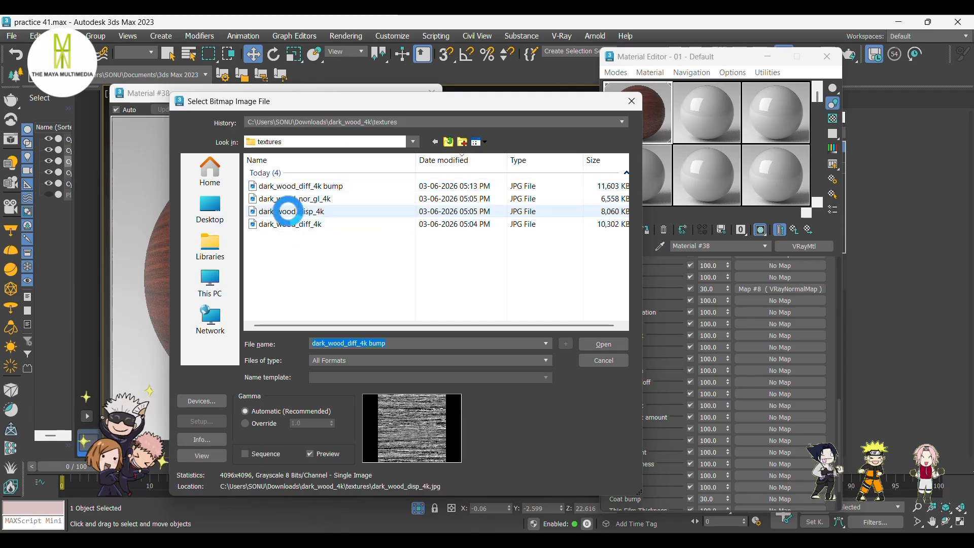
left_click(604, 344)
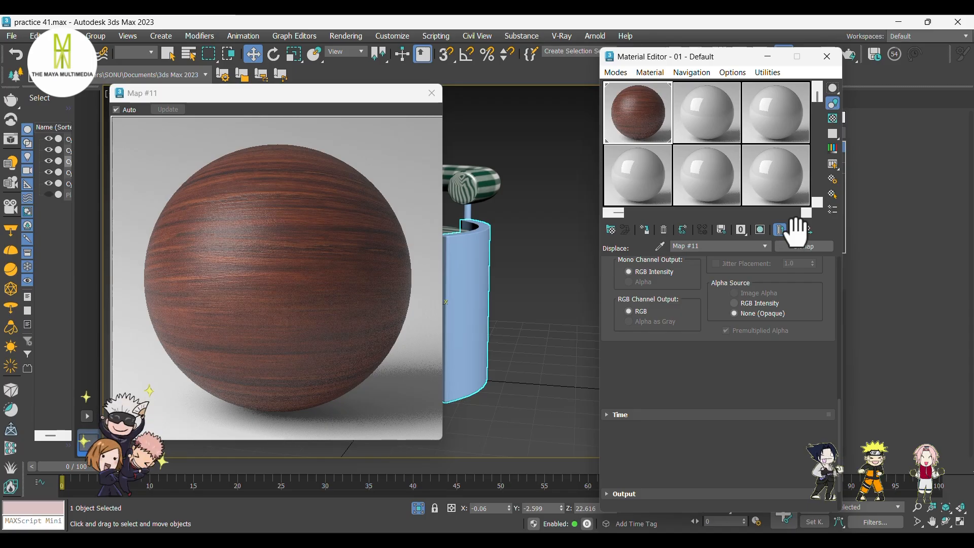
Set the wood VRayMtl's Displace map amount to 0.25.
left_click(794, 229)
scroll(622, 494, "down", 3)
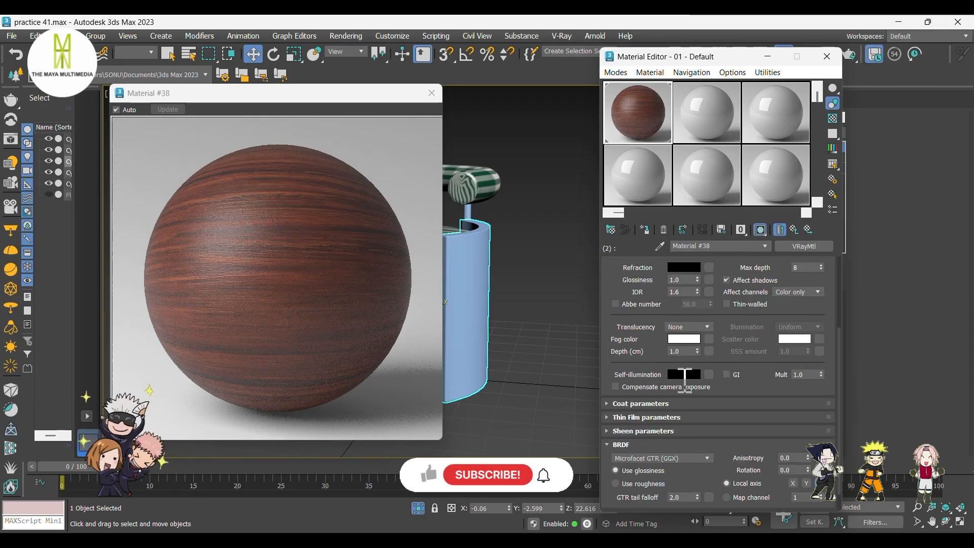
left_click(618, 504)
scroll(659, 406, "down", 5)
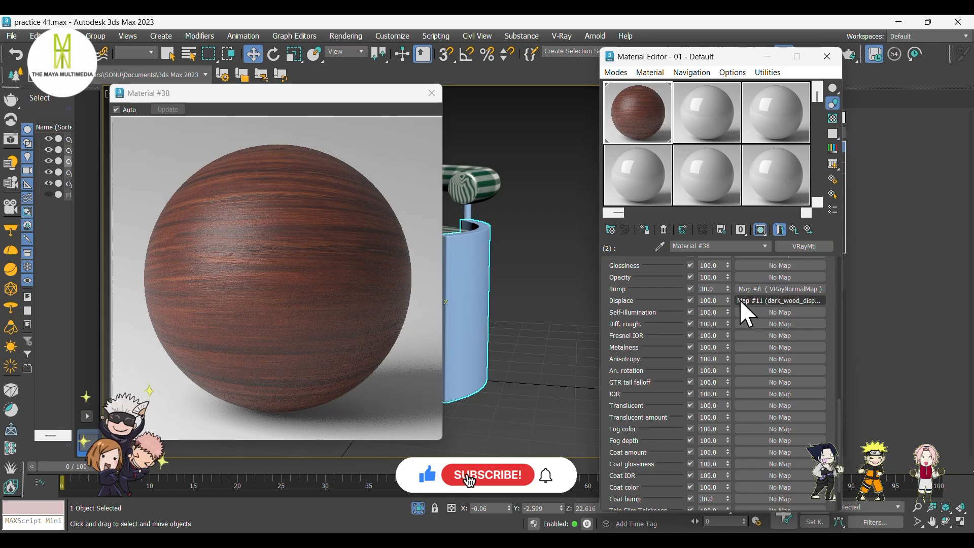
double_click(725, 300)
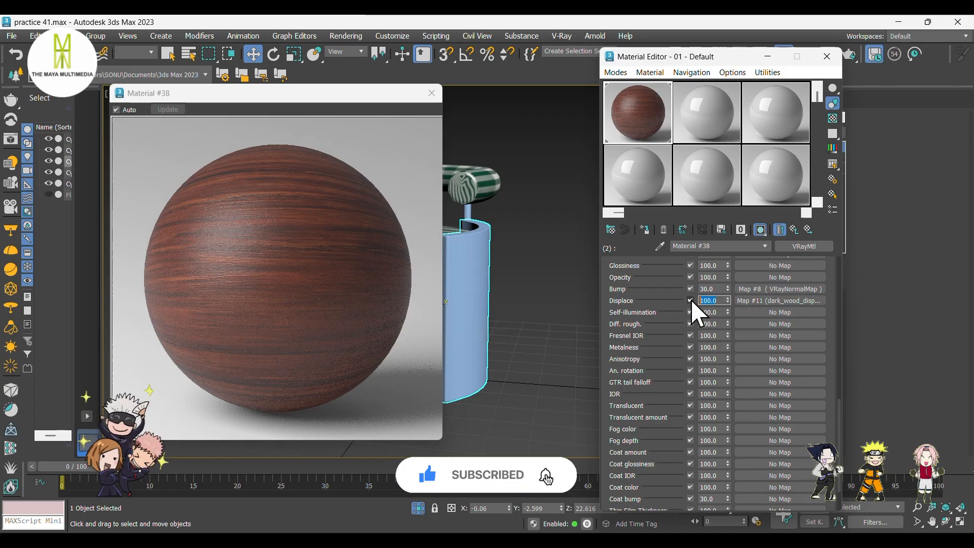
type("0")
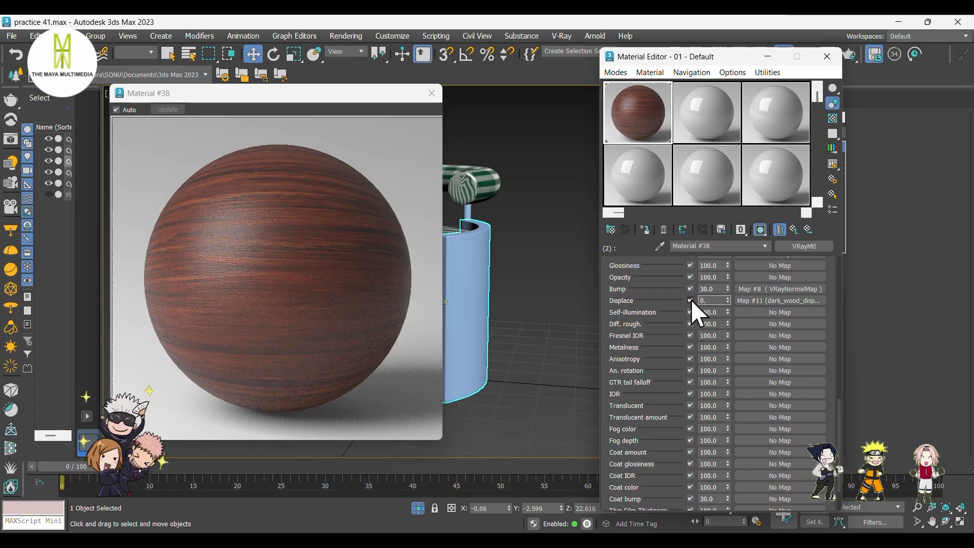
type(".2")
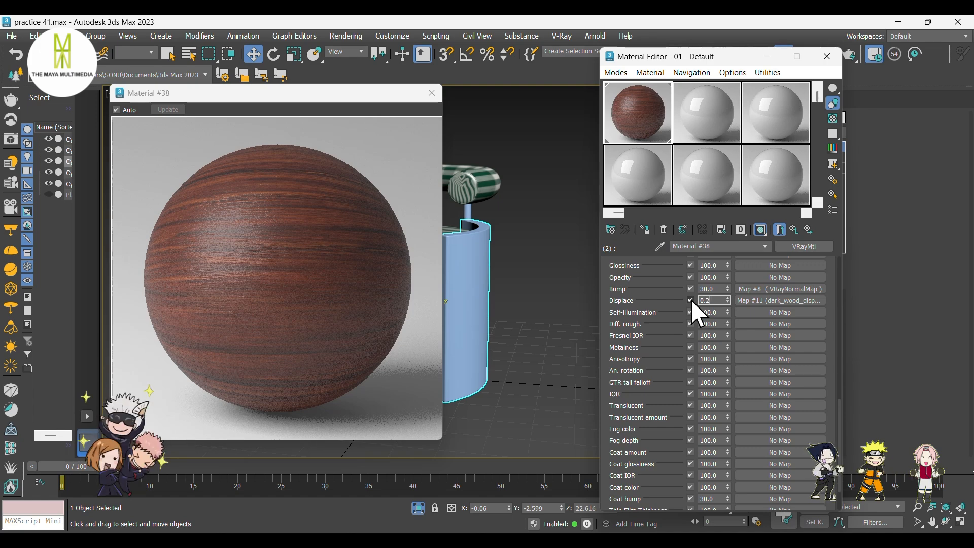
type("5")
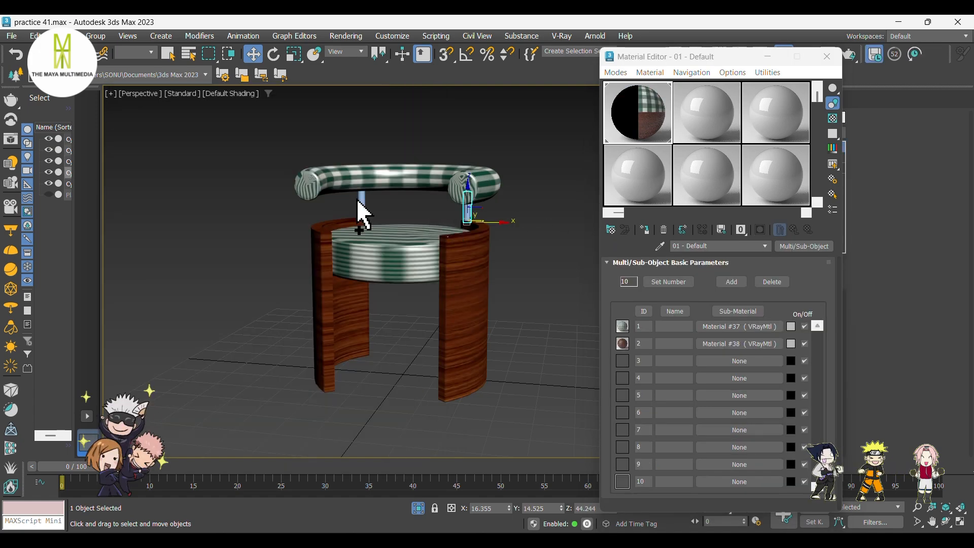
Select the chair's small connector pieces and add a new VRayMtl in sub-material slot 3 of the Multi/Sub-Object, then open it.
left_click(359, 204, "ctrl")
left_click(705, 361)
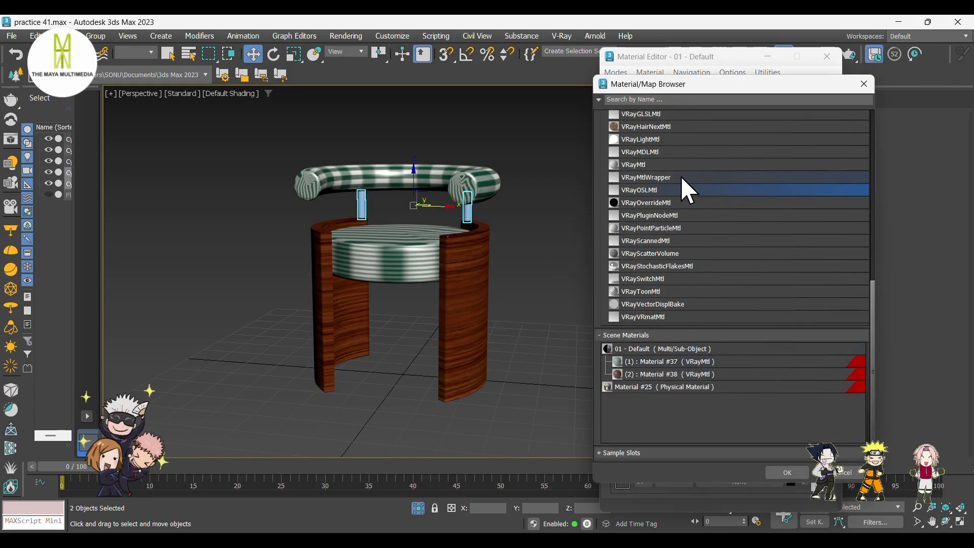
left_click(675, 164)
left_click(786, 473)
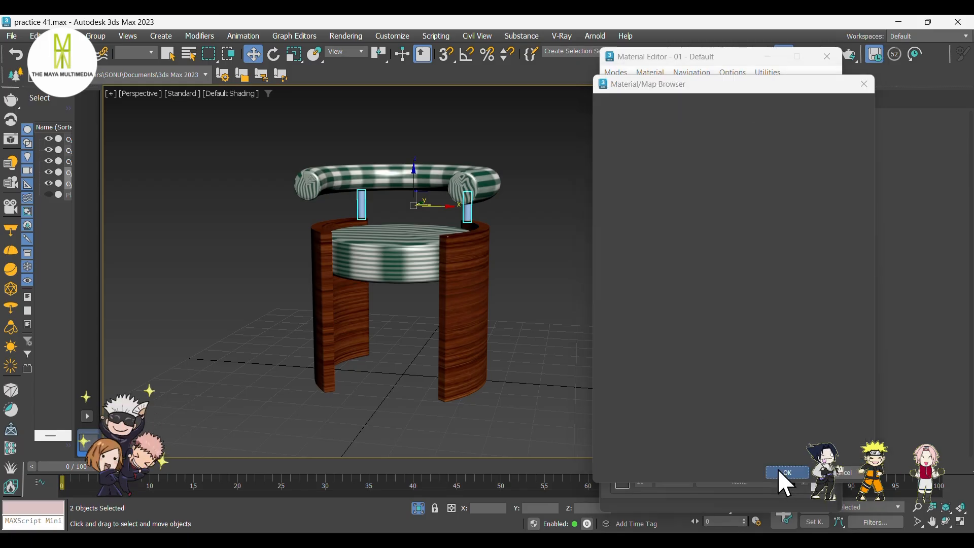
left_click(736, 352)
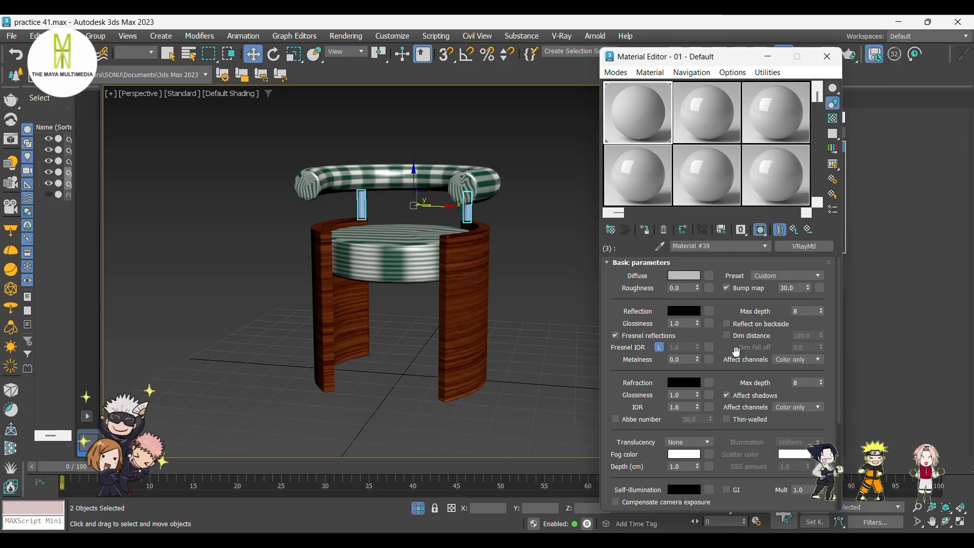
Set the new VRayMtl's diffuse color to black.
left_click(685, 276)
left_click_drag(510, 194, 509, 145)
left_click(615, 255)
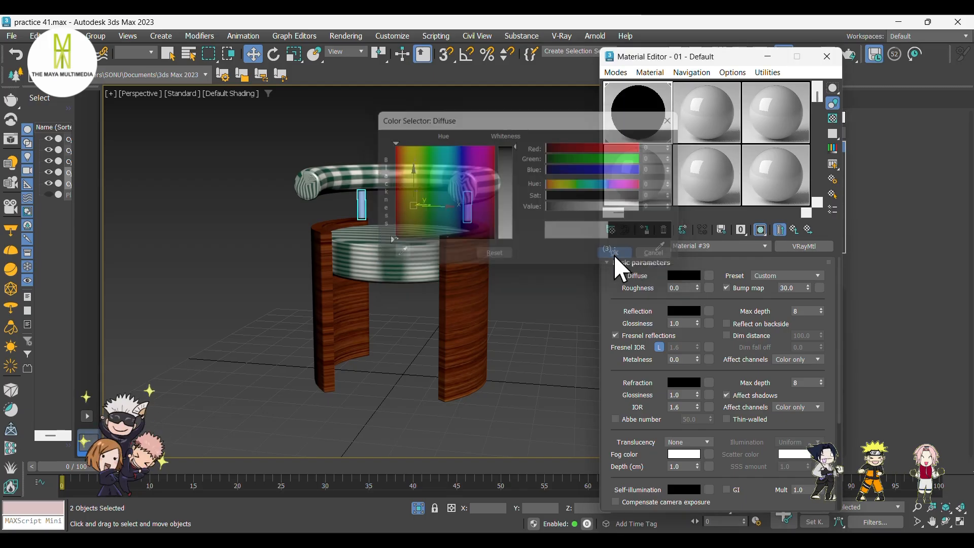
Set the reflection color to bright yellow (RGB 255, 252, 35).
left_click(682, 311)
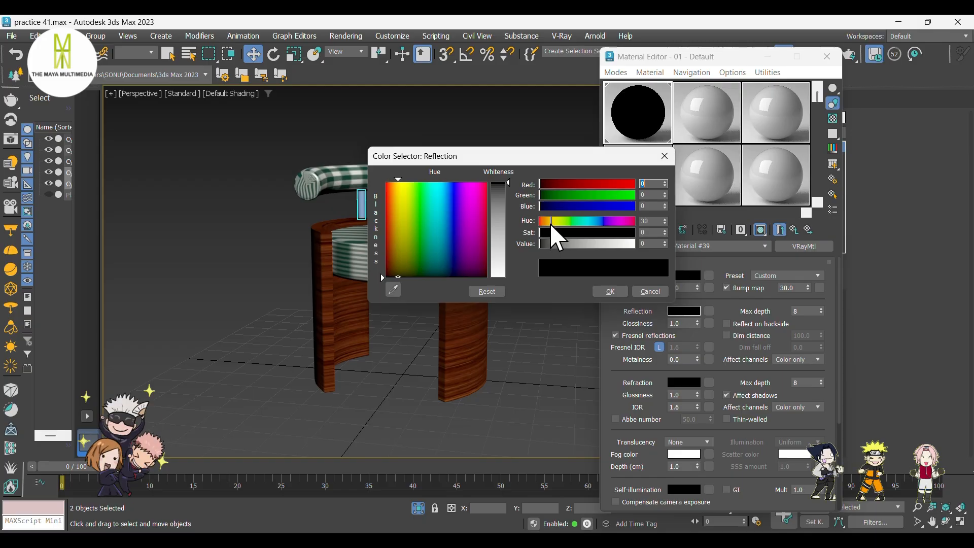
left_click(403, 198)
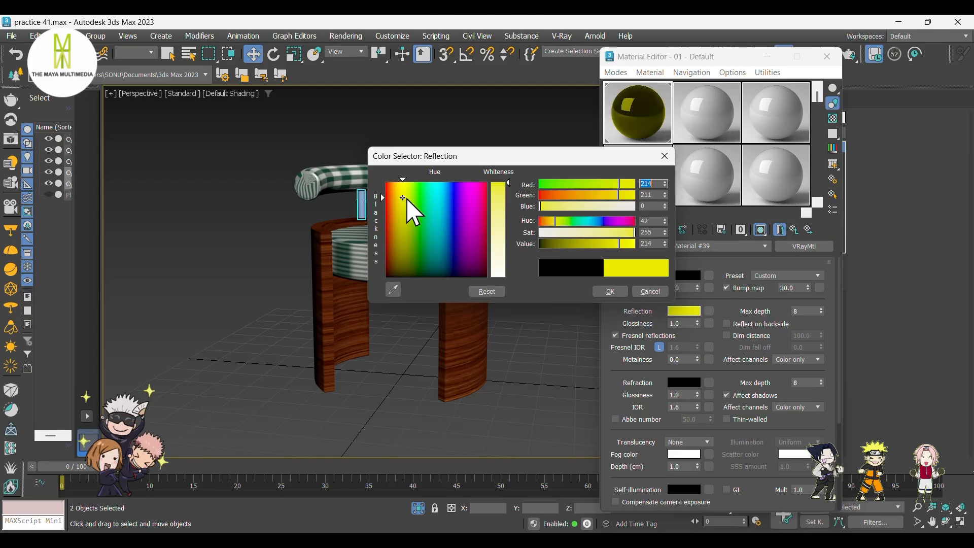
mouse_move(509, 183)
left_mouse_down()
mouse_move(508, 196)
mouse_move(509, 182)
left_mouse_up()
left_click_drag(621, 245, 634, 244)
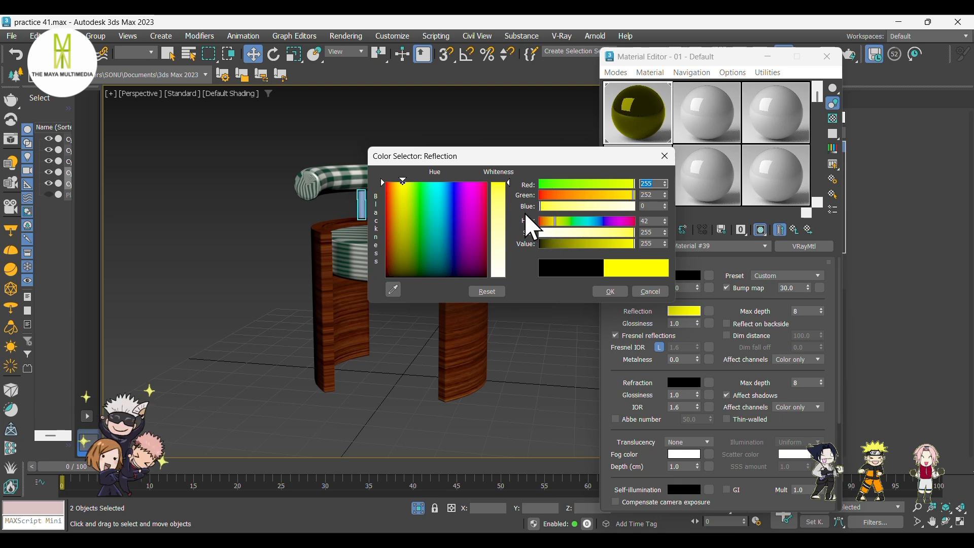
left_click_drag(509, 183, 509, 192)
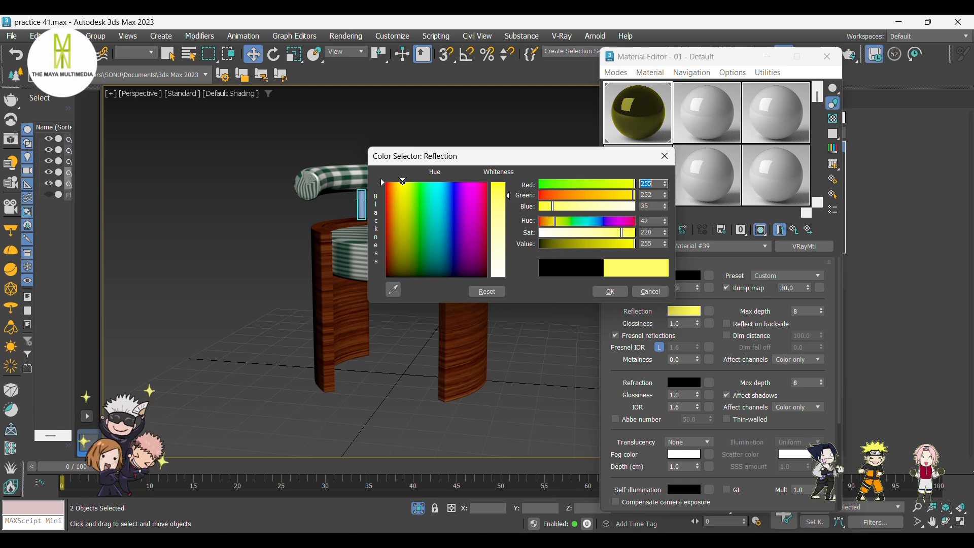
left_click(611, 292)
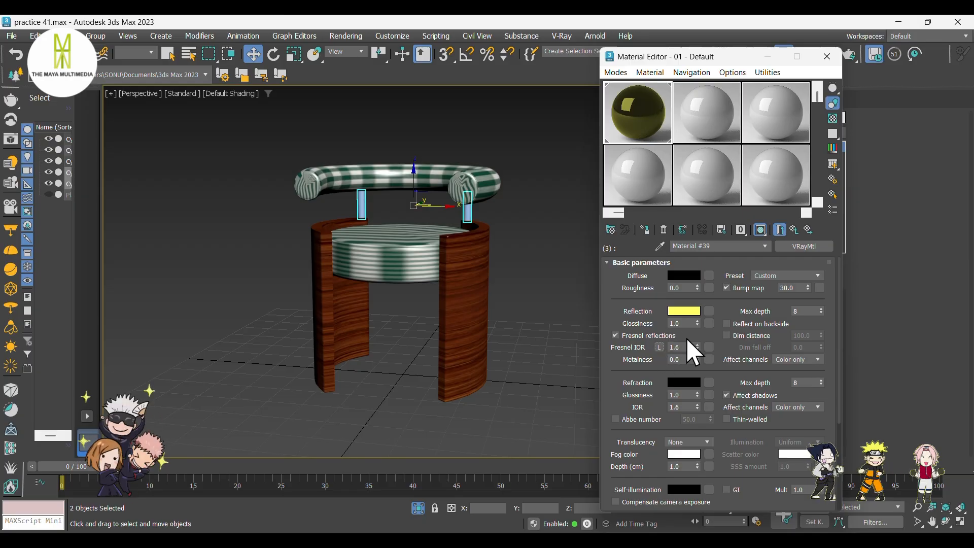
Set the Fresnel IOR to 20.
double_click(671, 348)
type("20.0")
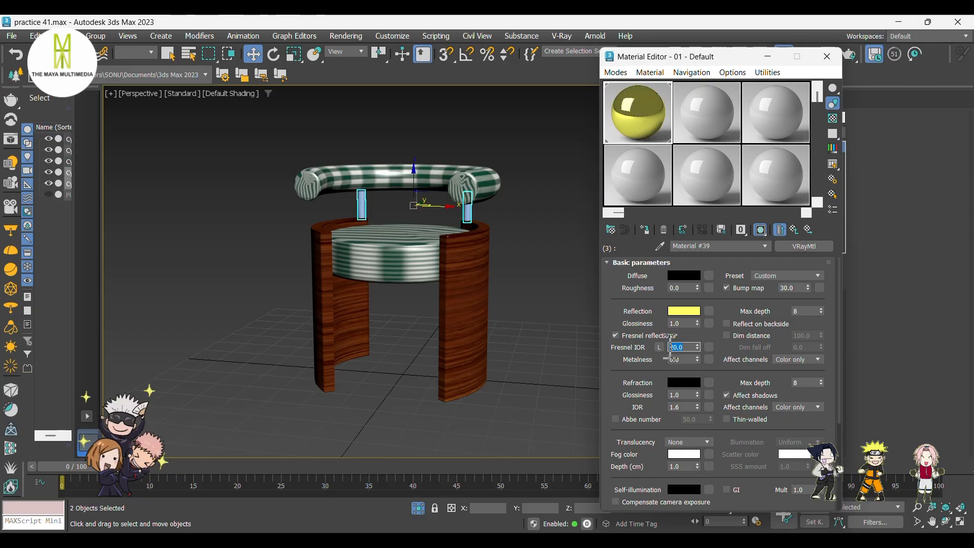
Set the reflection color to dark yellow (RGB 162, 160, 0) and the reflection glossiness to 0.8.
left_click(682, 314)
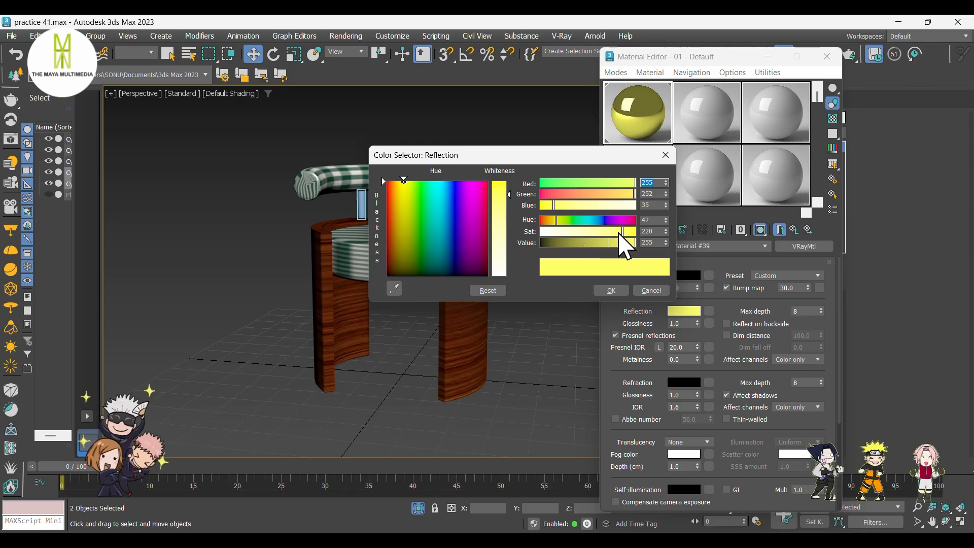
left_click_drag(620, 232, 596, 245)
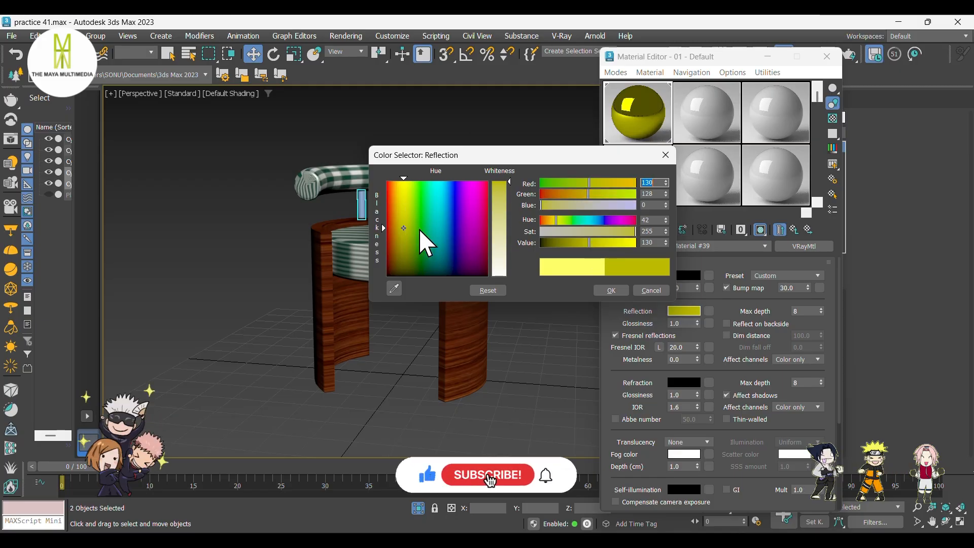
left_click_drag(589, 243, 602, 246)
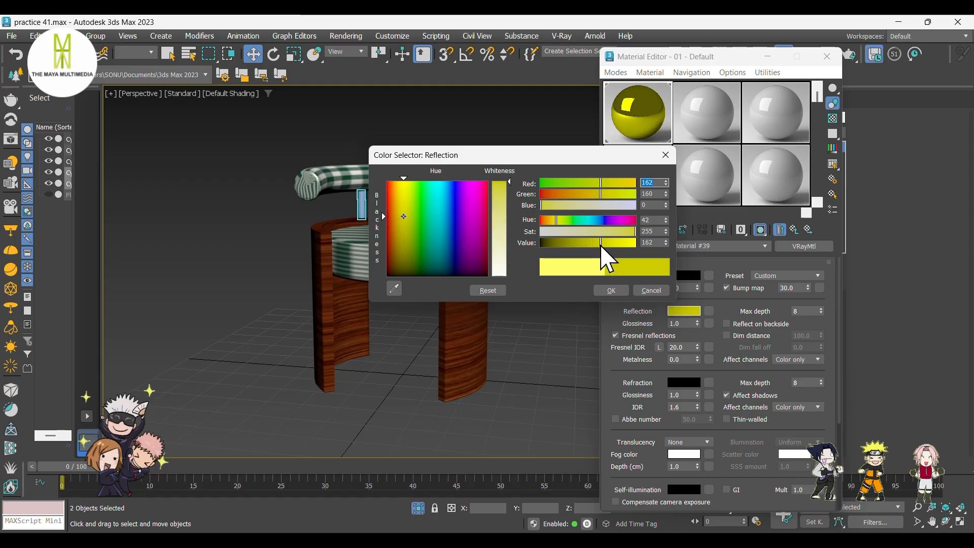
left_click(606, 290)
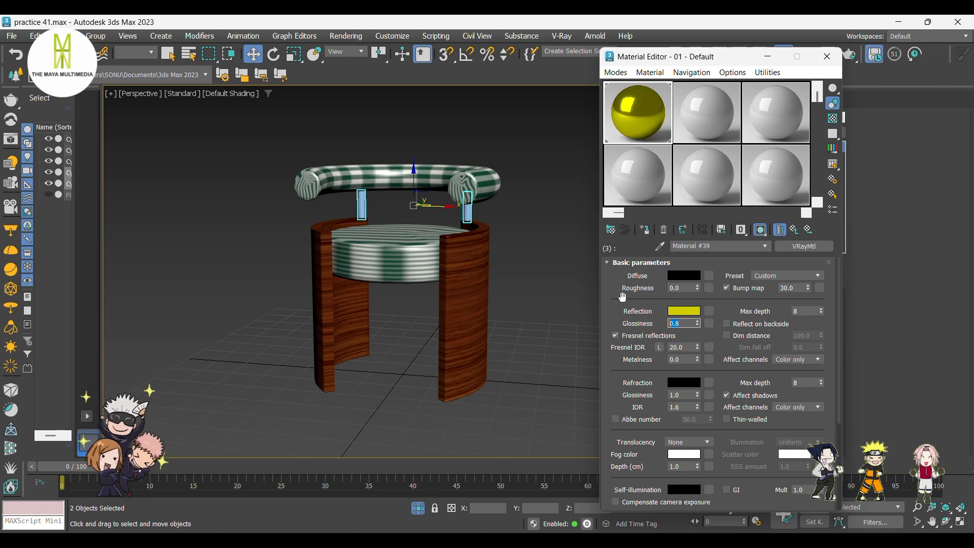
left_click(646, 231)
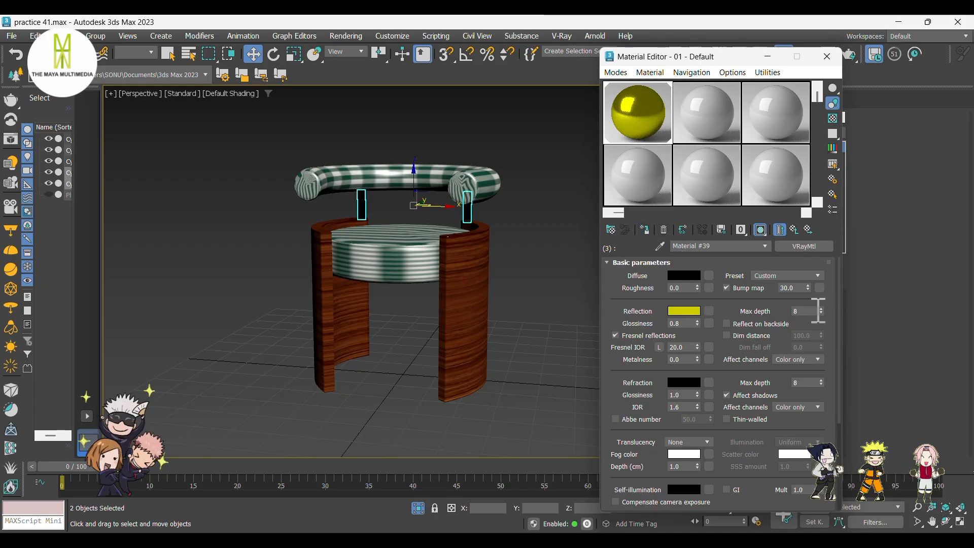
Add a Noise map in the yellow VRayMtl's Bump map slot.
left_click(820, 287)
scroll(659, 376, "down", 3)
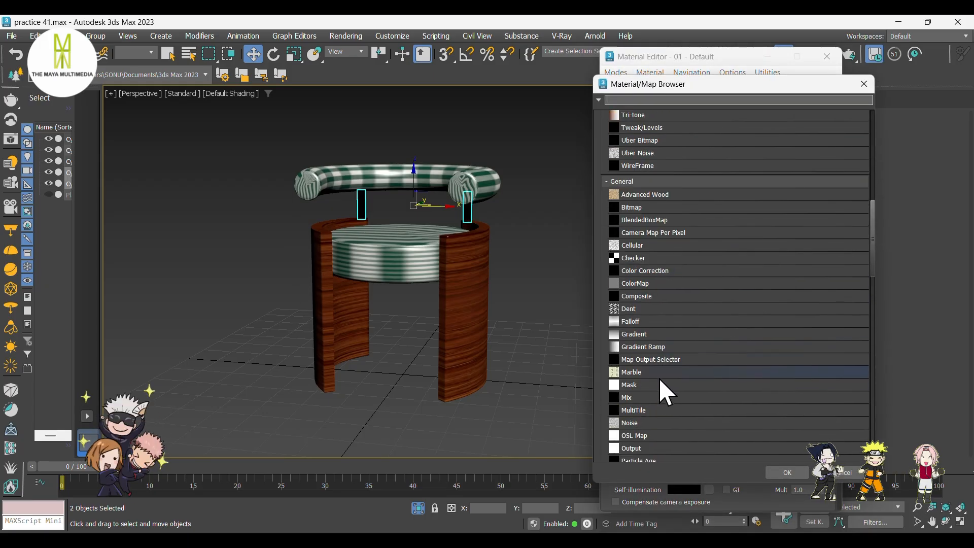
scroll(654, 400, "down", 1)
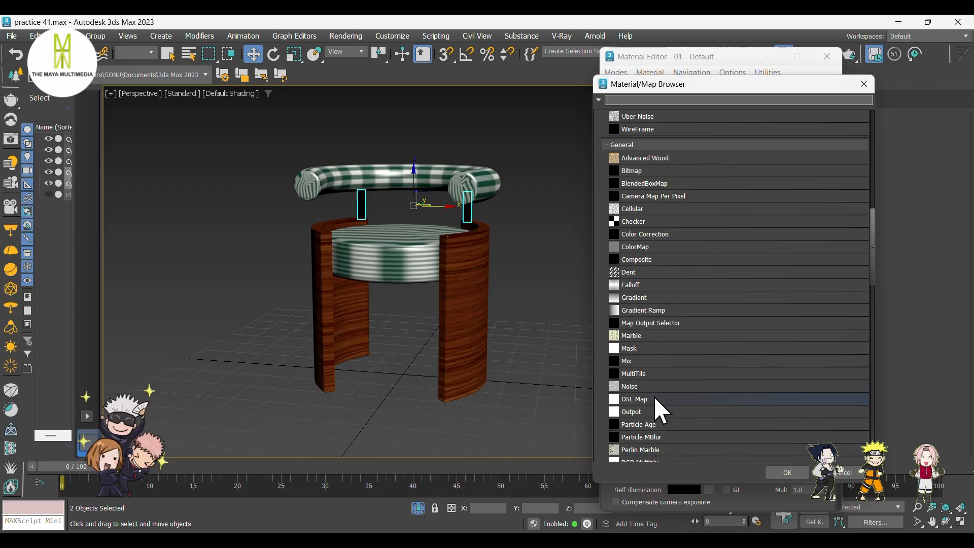
left_click(778, 468)
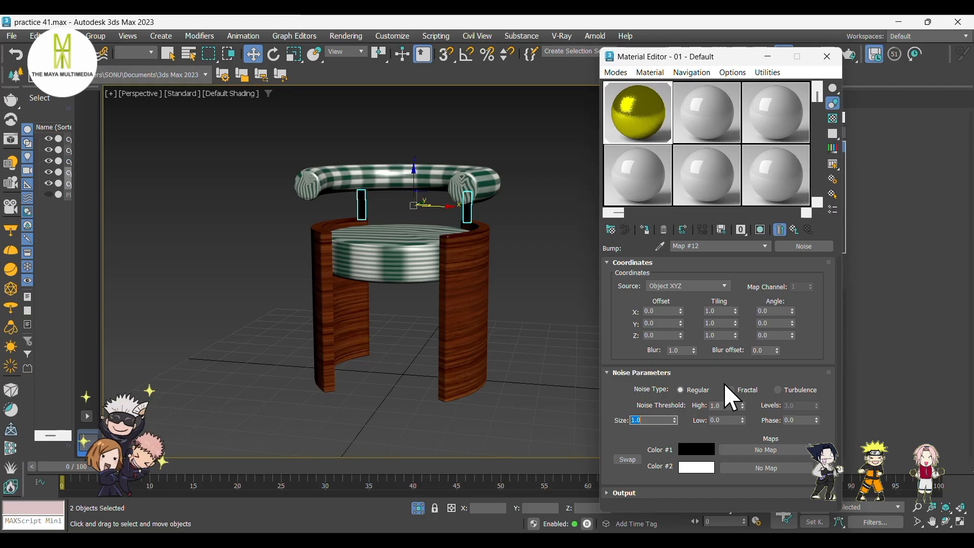
Return to the yellow VRayMtl's top level and close the Material Editor.
left_click(794, 229)
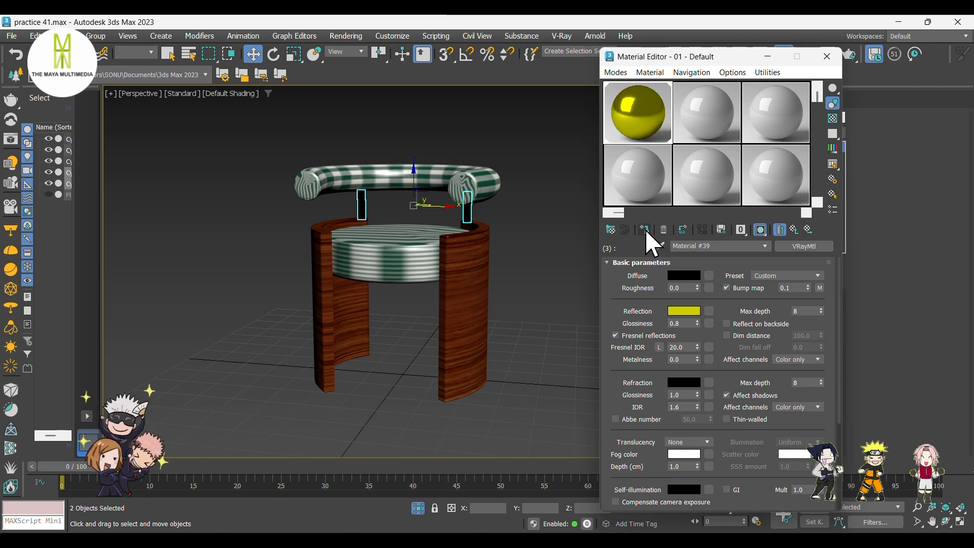
left_click(765, 57)
Add a UVW Map modifier to the wooden side frame and set its mapping to Cylindrical.
middle_click_drag(499, 290, 435, 250, "alt")
left_click(430, 263)
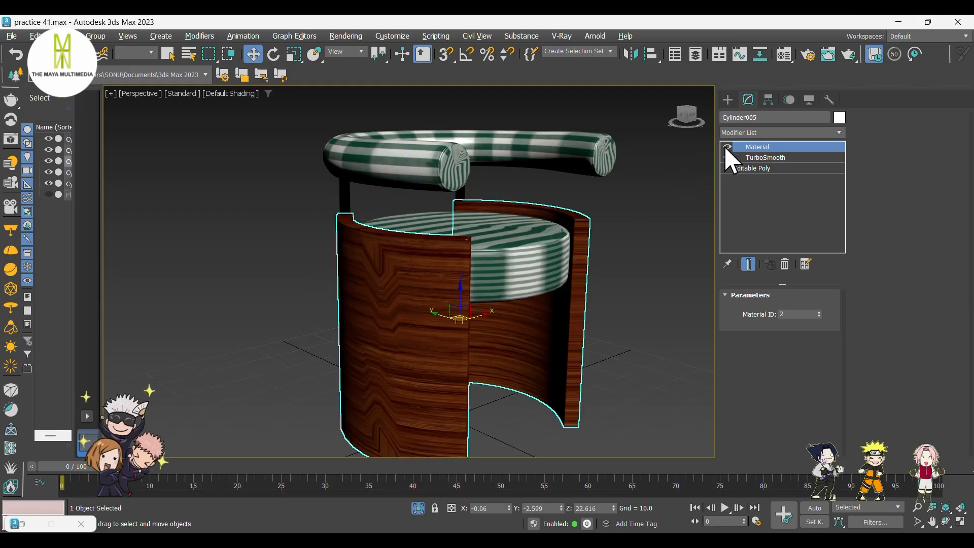
left_click(748, 130)
type("uvw")
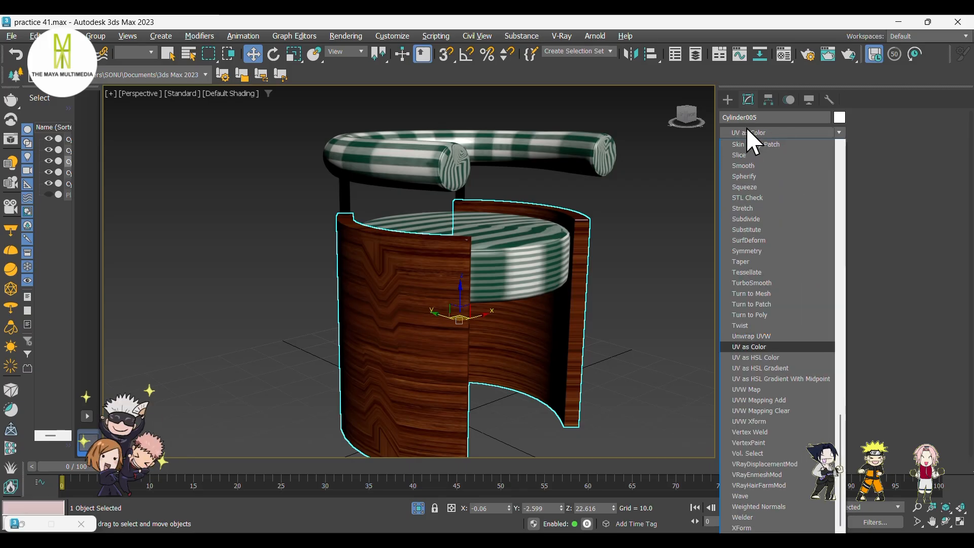
left_click(764, 389)
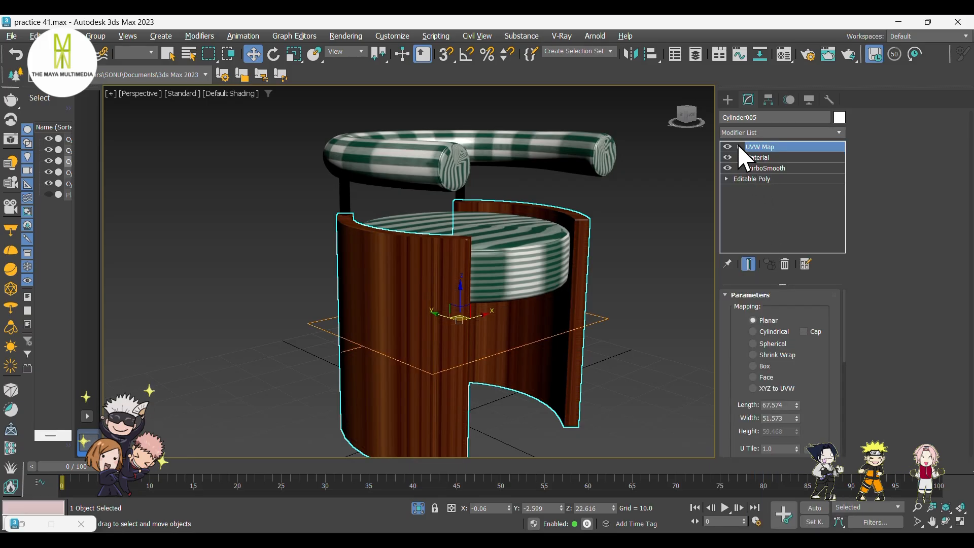
left_click(777, 331)
left_click(778, 344)
left_click(777, 354)
left_click(776, 365)
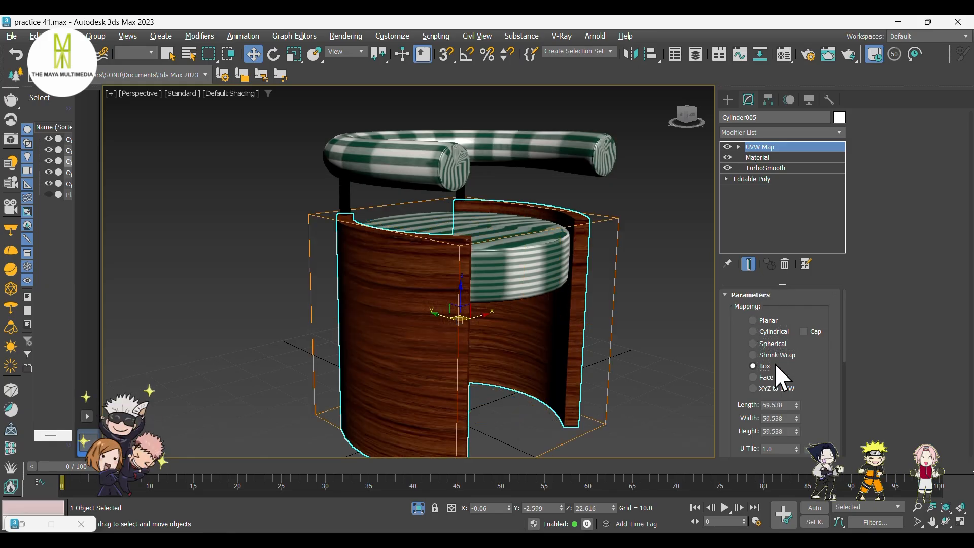
mouse_move(548, 357)
middle_mouse_down("alt")
mouse_move(476, 348)
mouse_move(556, 346)
middle_mouse_up("alt")
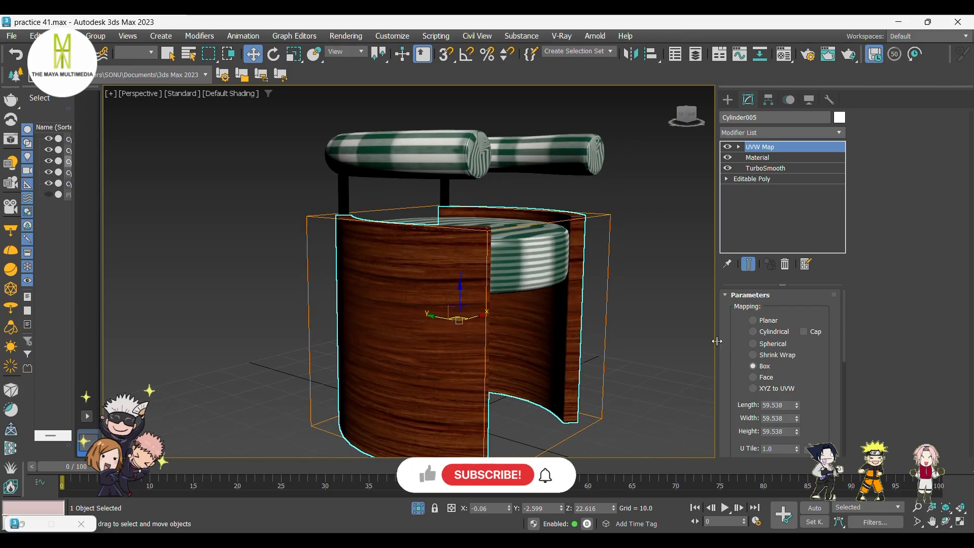
left_click(771, 332)
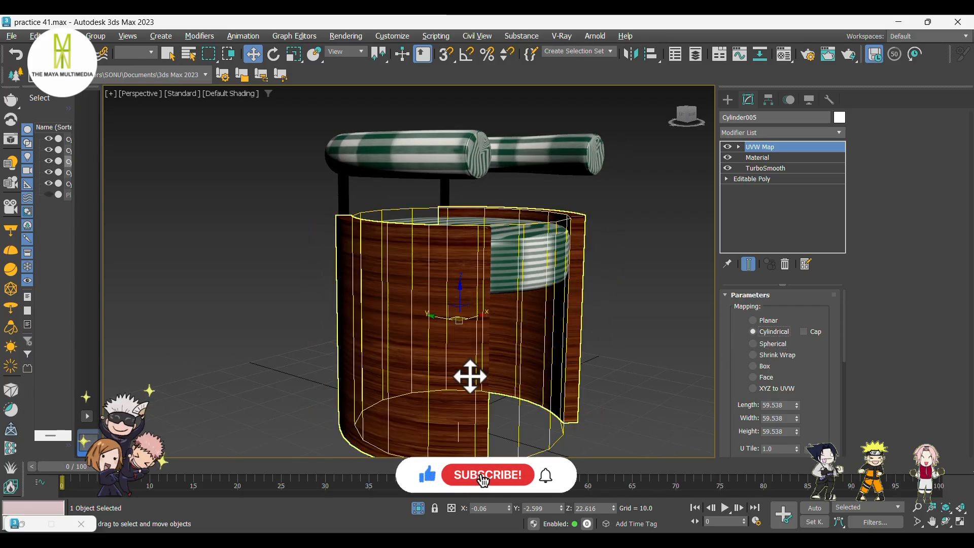
middle_click_drag(467, 374, 396, 380, "alt")
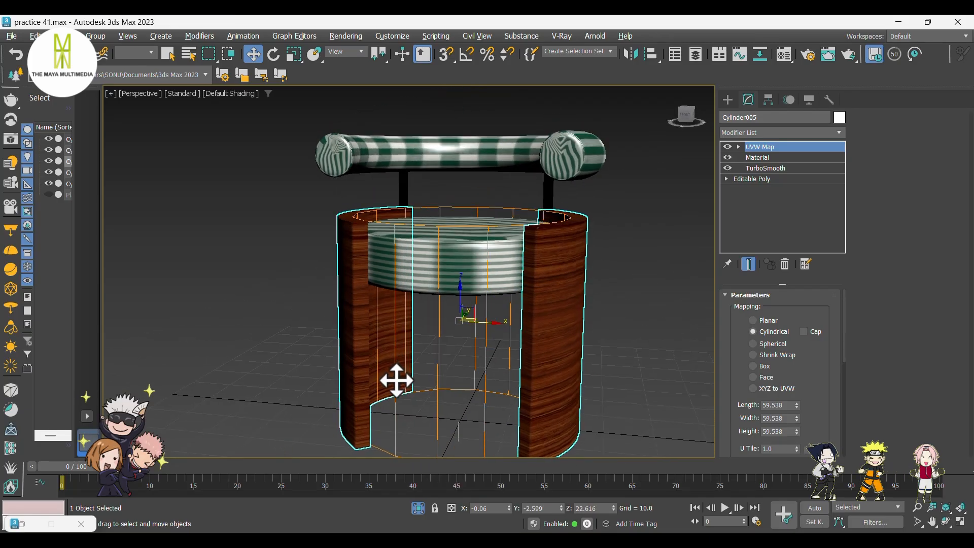
left_click(754, 366)
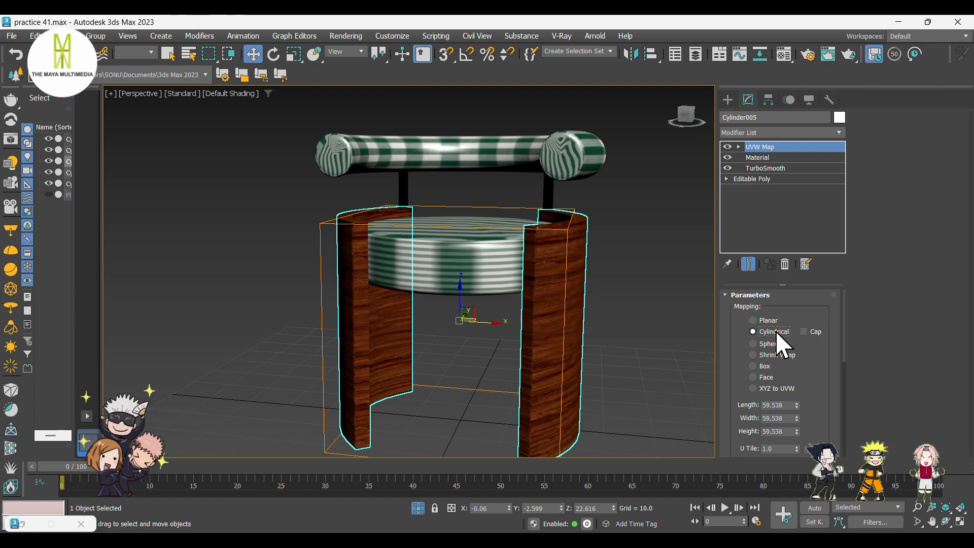
Add a UVW Map modifier to the seat cushion.
scroll(544, 341, "up", 10)
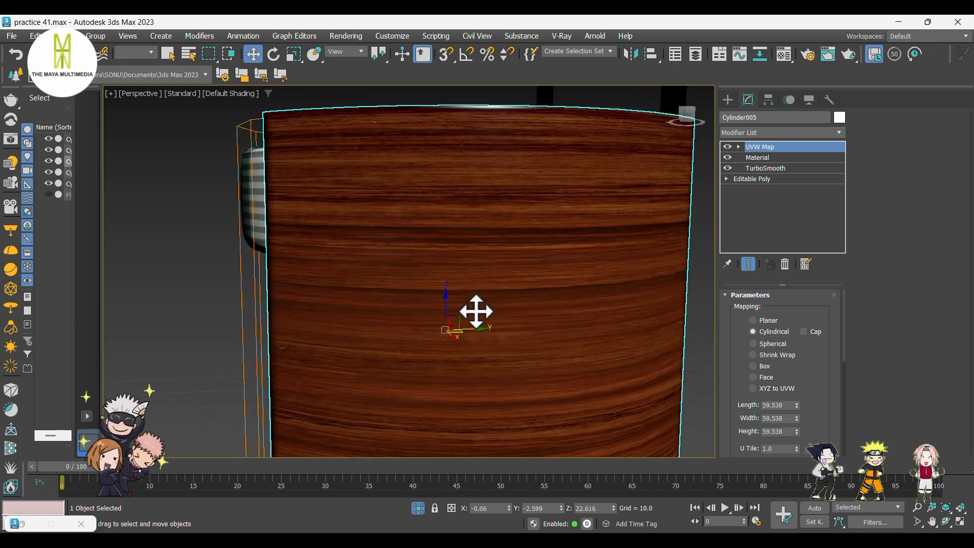
middle_click_drag(476, 311, 502, 340, "alt")
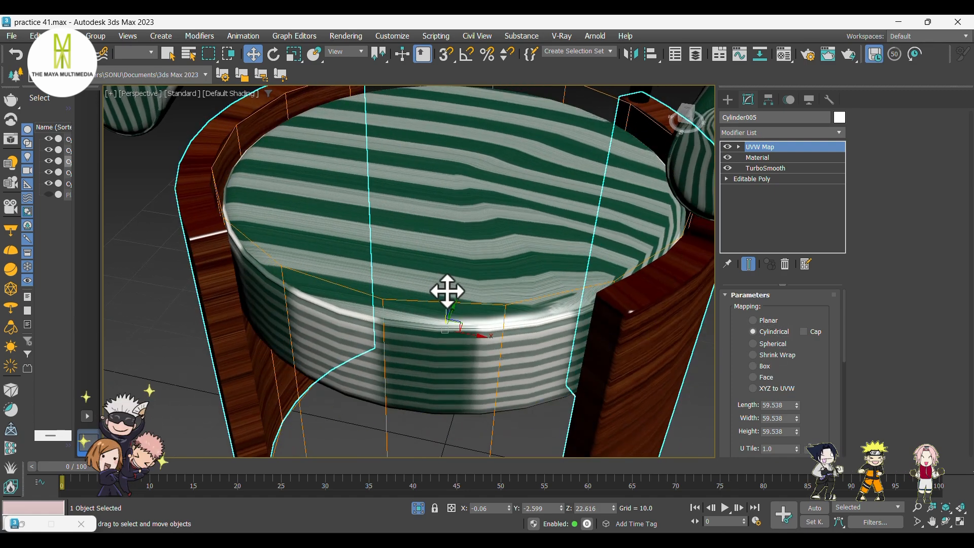
left_click(450, 245)
scroll(450, 244, "down", 6)
middle_click_drag(450, 245, 548, 231, "alt")
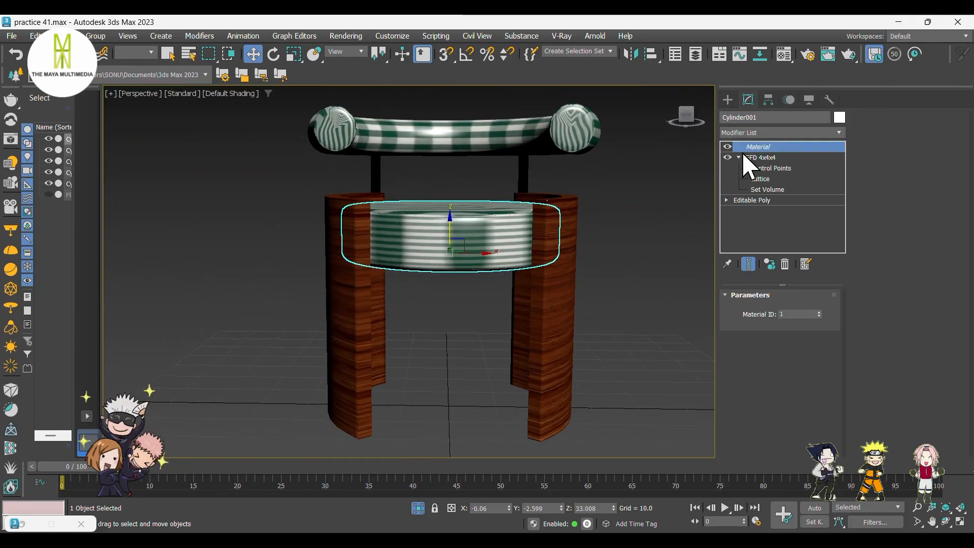
left_click(753, 132)
scroll(772, 264, "down", 15)
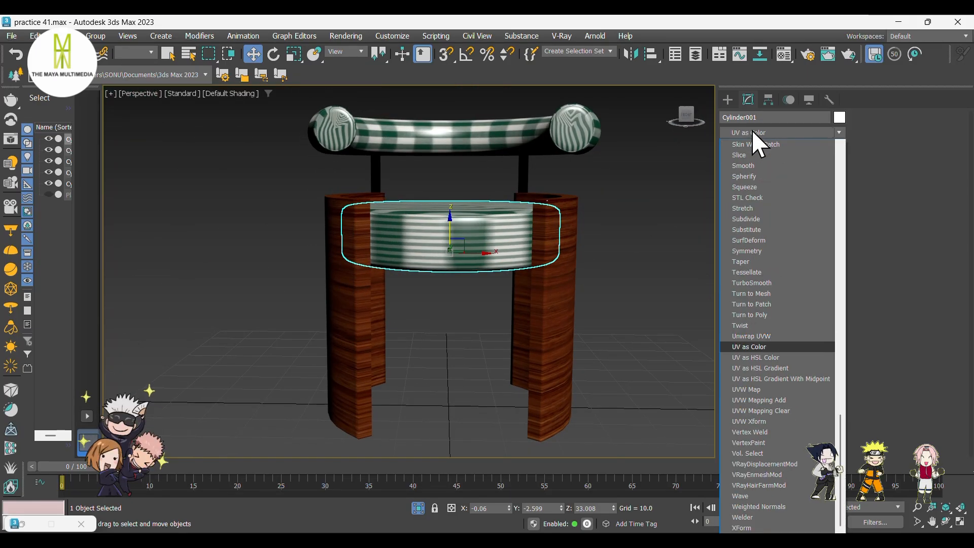
left_click(767, 390)
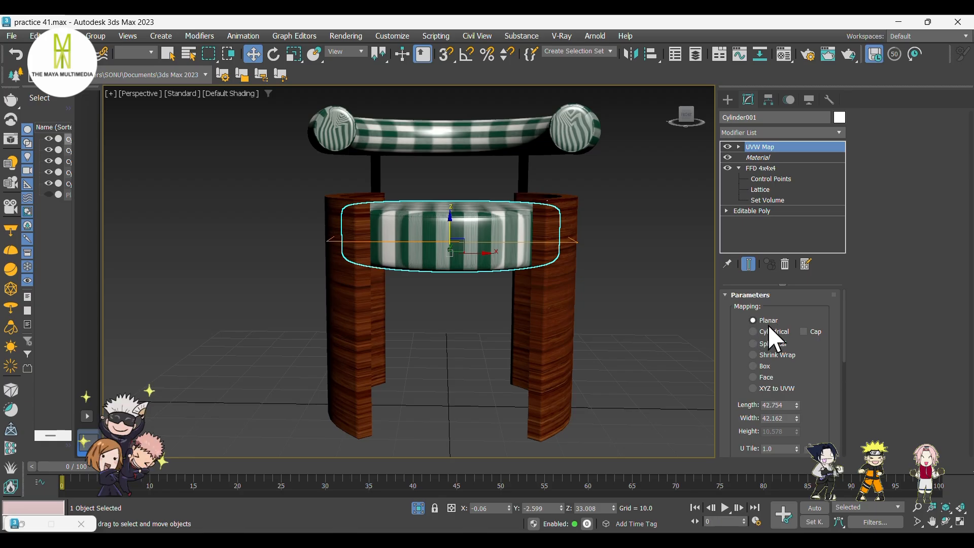
Compare mapping types on the seat cushion and set its UVW mapping to Box.
left_click(772, 333)
middle_click_drag(505, 326, 503, 356, "alt")
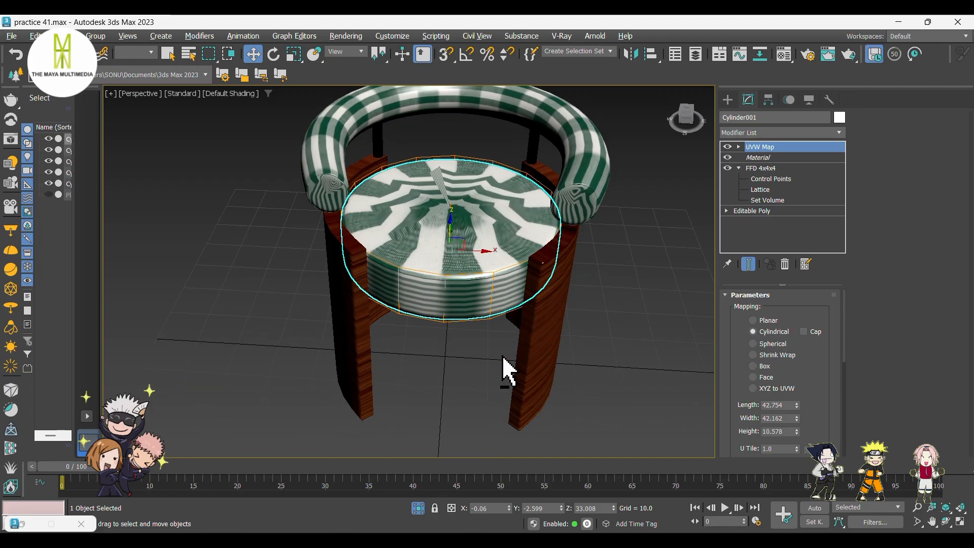
left_click(776, 344)
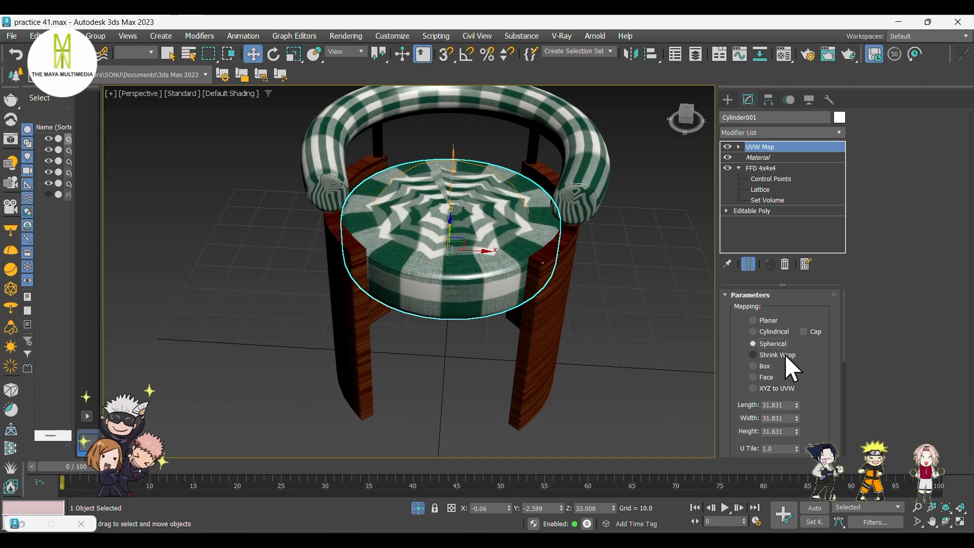
left_click(787, 355)
left_click(777, 367)
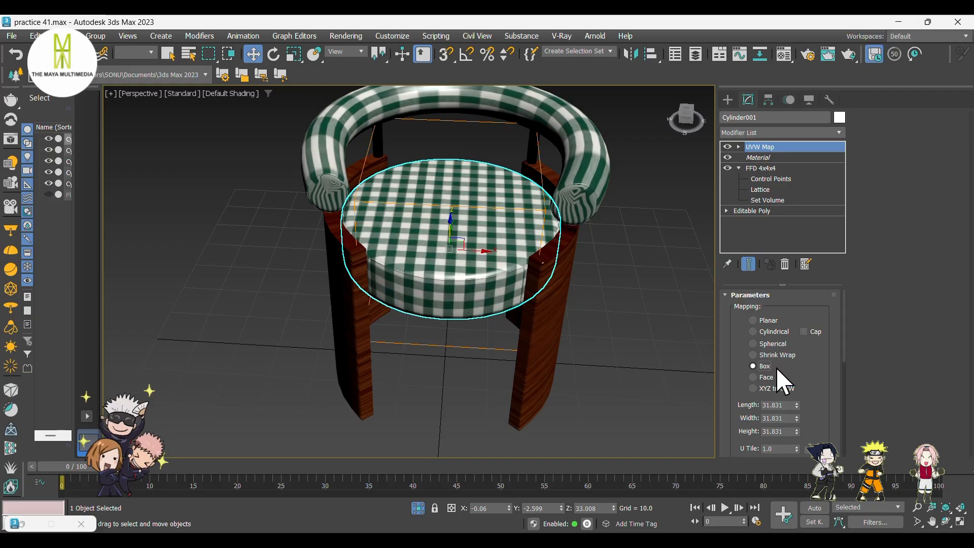
middle_click_drag(515, 289, 482, 252, "alt")
scroll(485, 241, "up", 4)
left_click(778, 355)
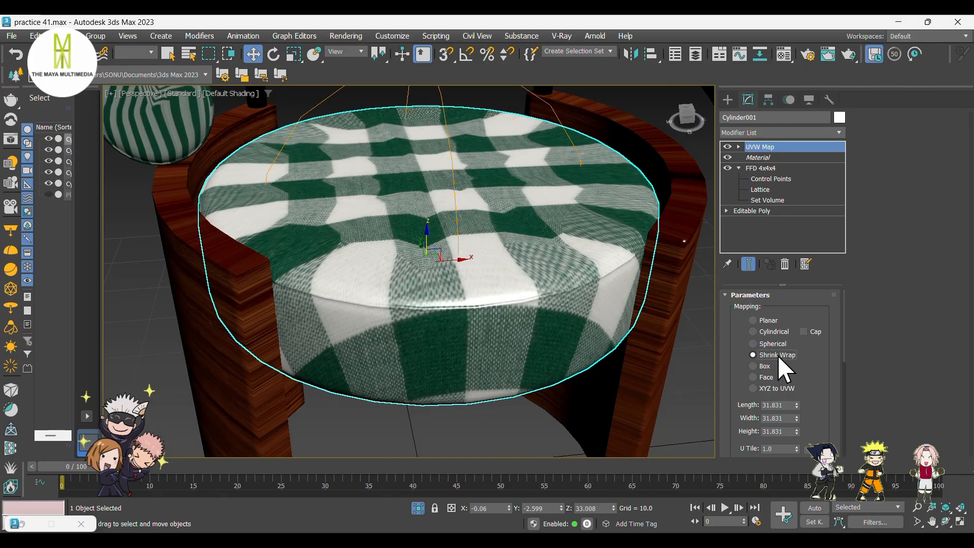
left_click(771, 366)
middle_click_drag(465, 339, 409, 290, "alt")
Add a UVW Map modifier to the curved backrest tube.
left_click(232, 167)
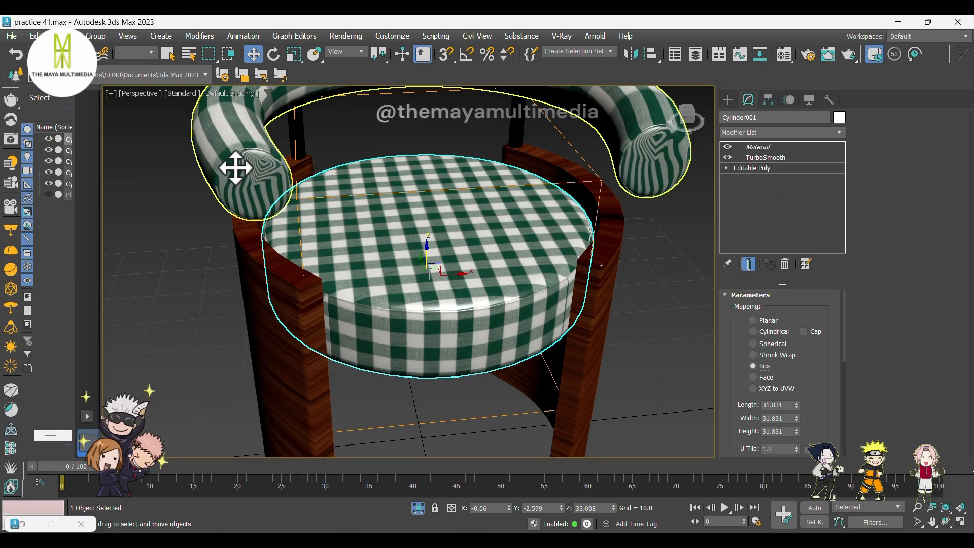
left_click(762, 132)
type("uvw")
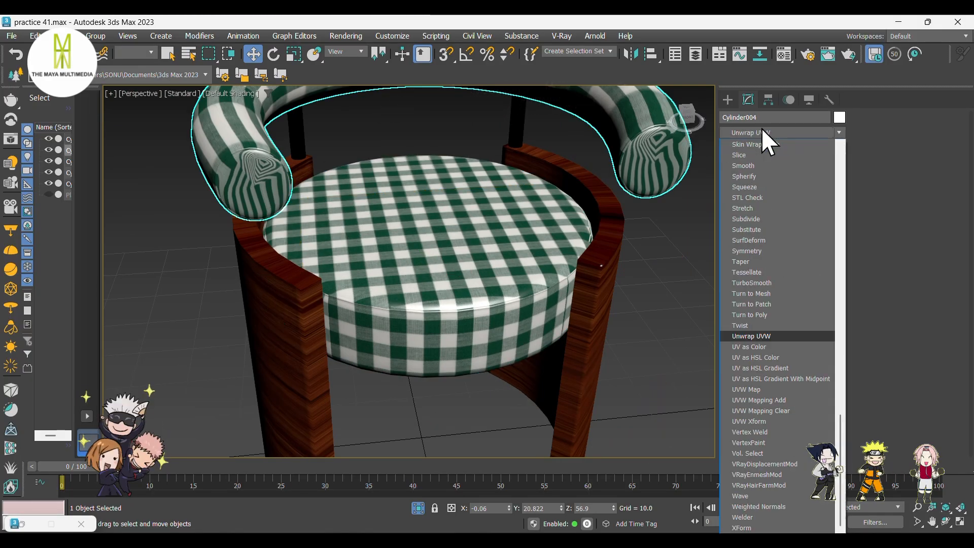
left_click(766, 389)
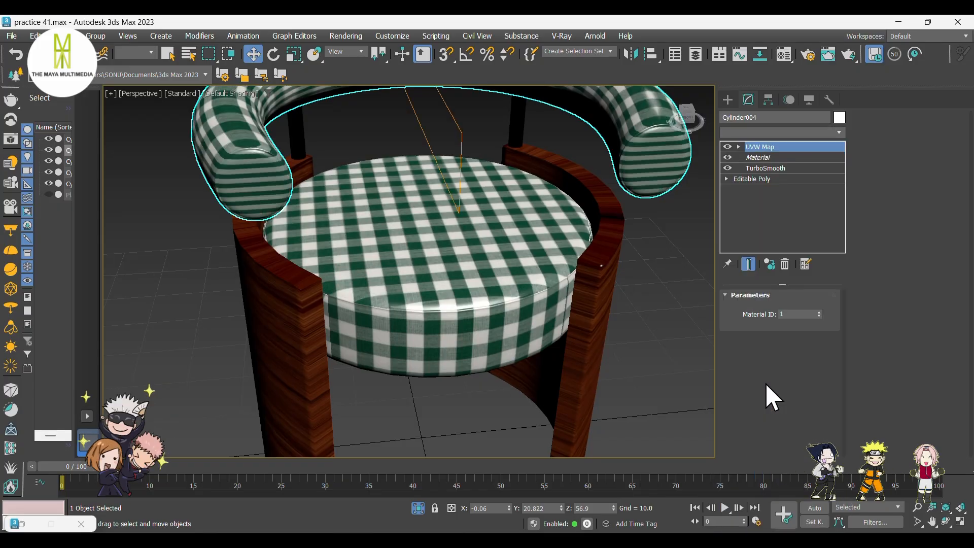
Preview Cylindrical, Spherical, Shrink Wrap and Box mapping on the backrest tube.
left_click(785, 332)
left_click(785, 344)
left_click(786, 351)
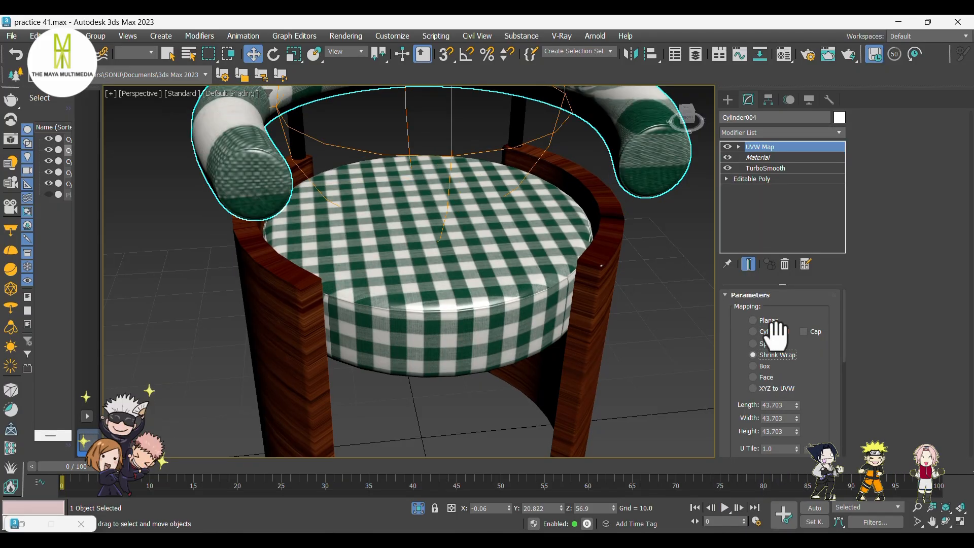
left_click(770, 364)
left_click(774, 345)
scroll(496, 341, "down", 3)
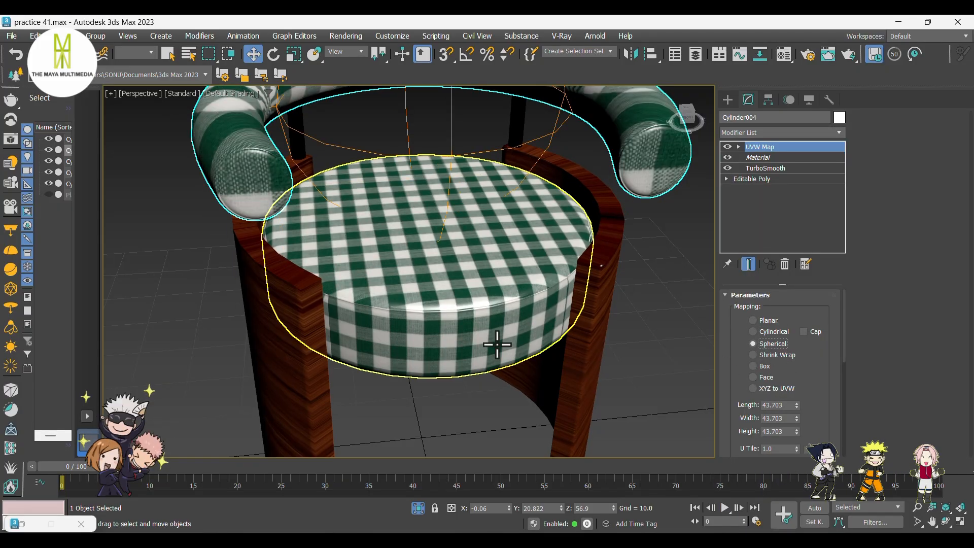
middle_click_drag(496, 341, 515, 282, "alt")
middle_click_drag(461, 251, 452, 272)
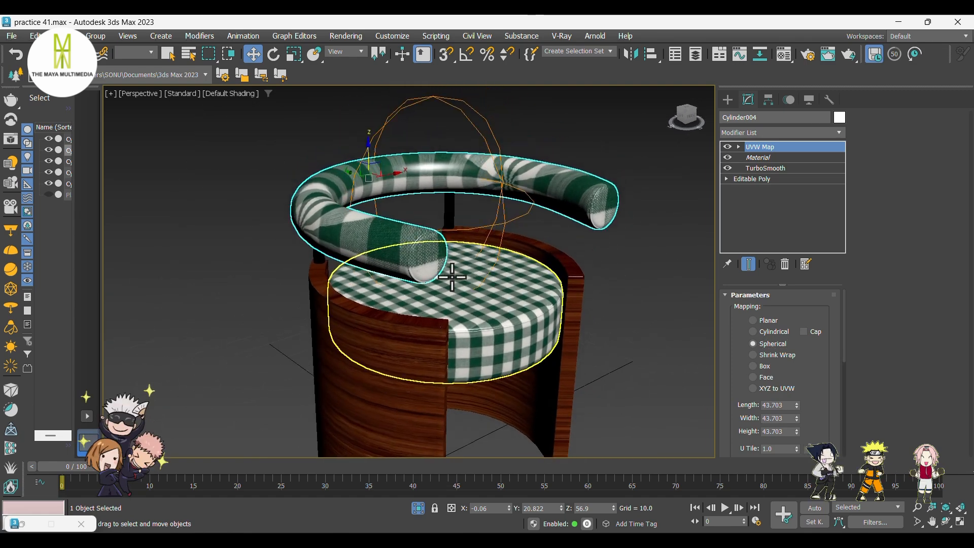
scroll(452, 272, "up", 3)
middle_click_drag(522, 259, 548, 313)
Set the backrest tube's UVW mapping to Box.
left_click(771, 366)
scroll(528, 311, "up", 3)
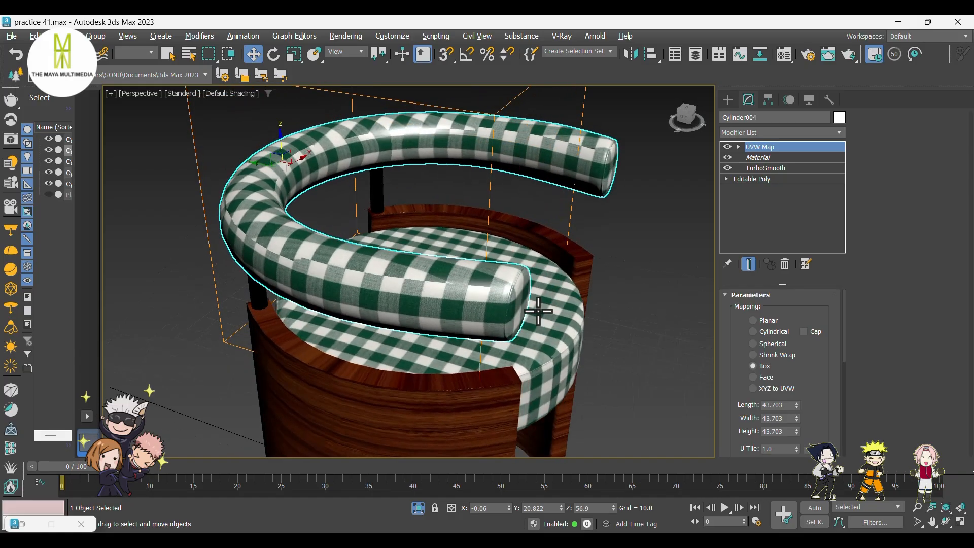
left_click(775, 332)
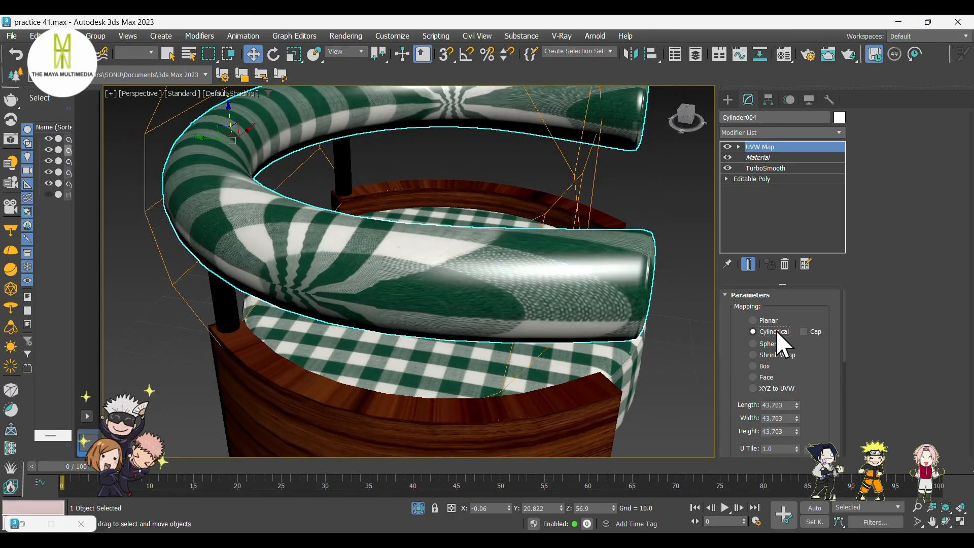
middle_click_drag(533, 321, 583, 315, "alt")
left_click(778, 345)
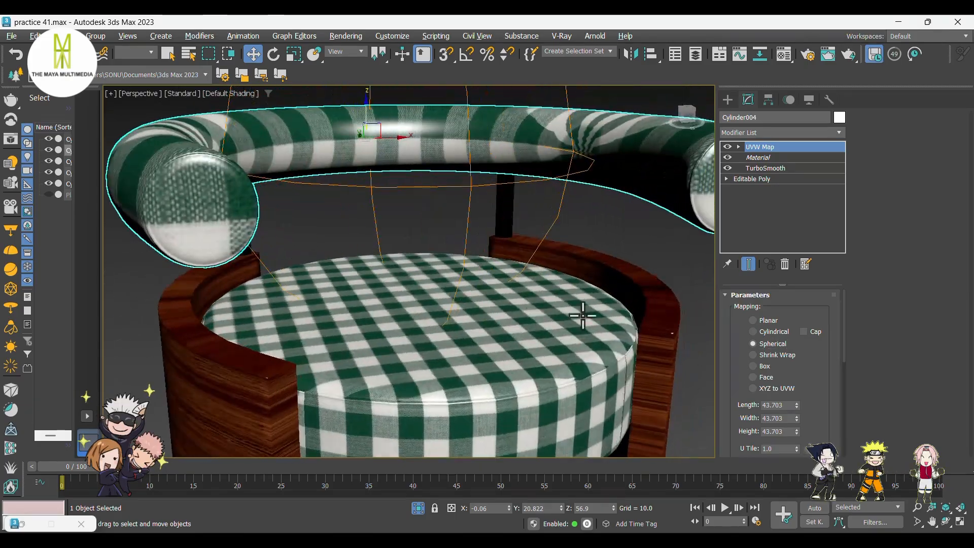
left_click(774, 365)
middle_click_drag(505, 331, 446, 283, "alt")
scroll(482, 302, "down", 5)
middle_click_drag(522, 320, 548, 299, "alt")
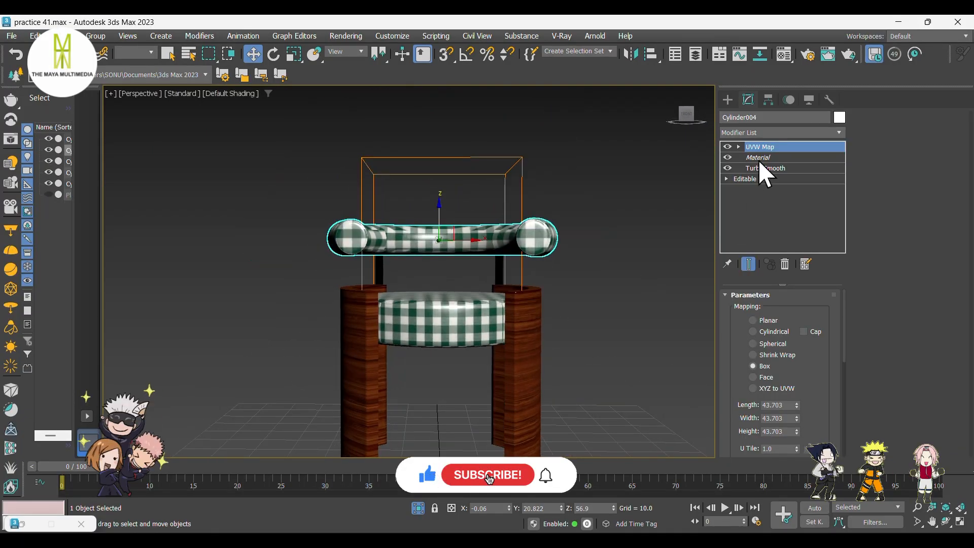
Add a UVW Map modifier with Box mapping to the right backrest post.
left_click(729, 98)
left_click(500, 270)
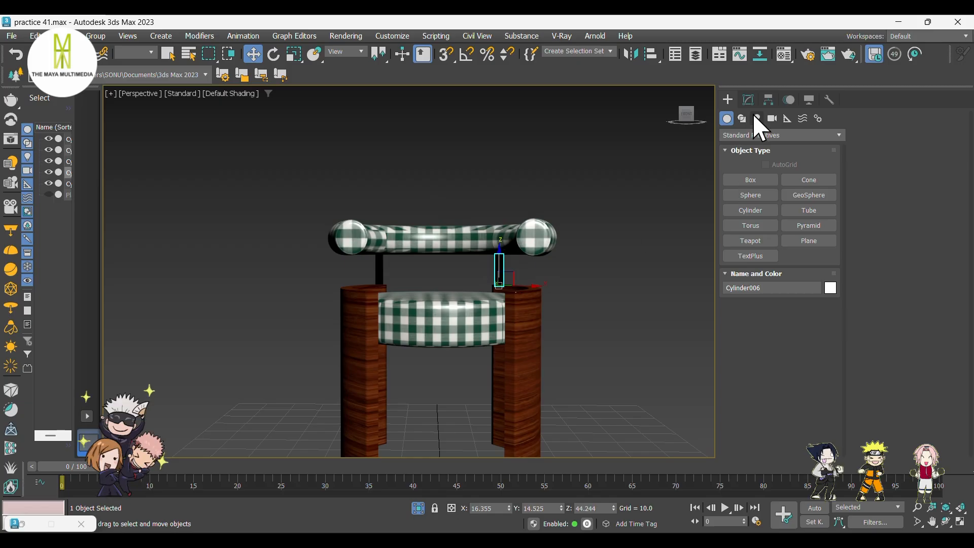
left_click(749, 100)
left_click(750, 131)
type("uvw")
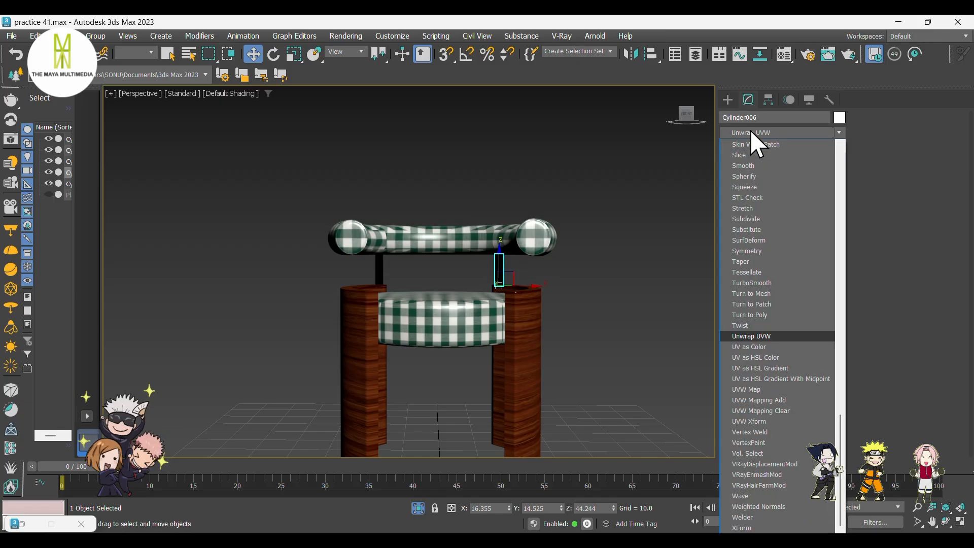
left_click(759, 389)
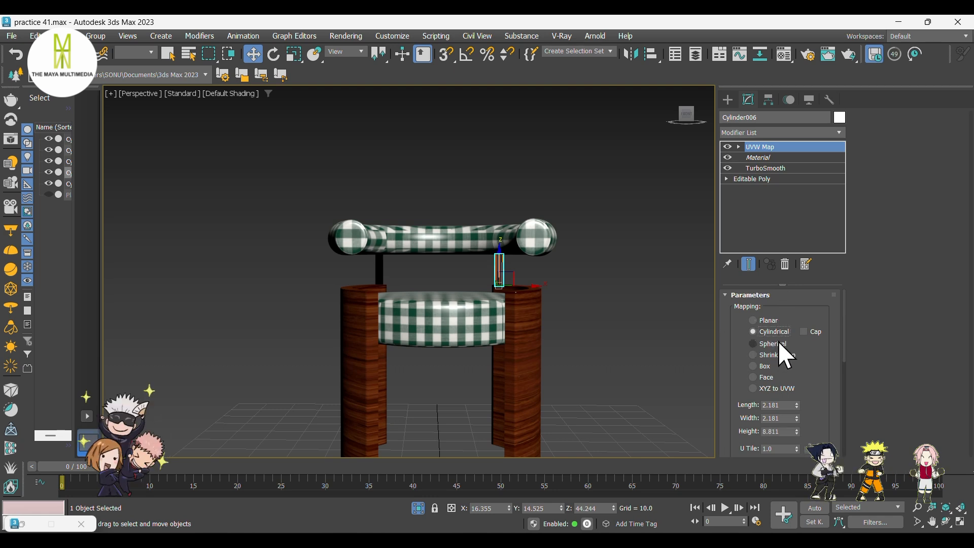
left_click(778, 343)
left_click(776, 364)
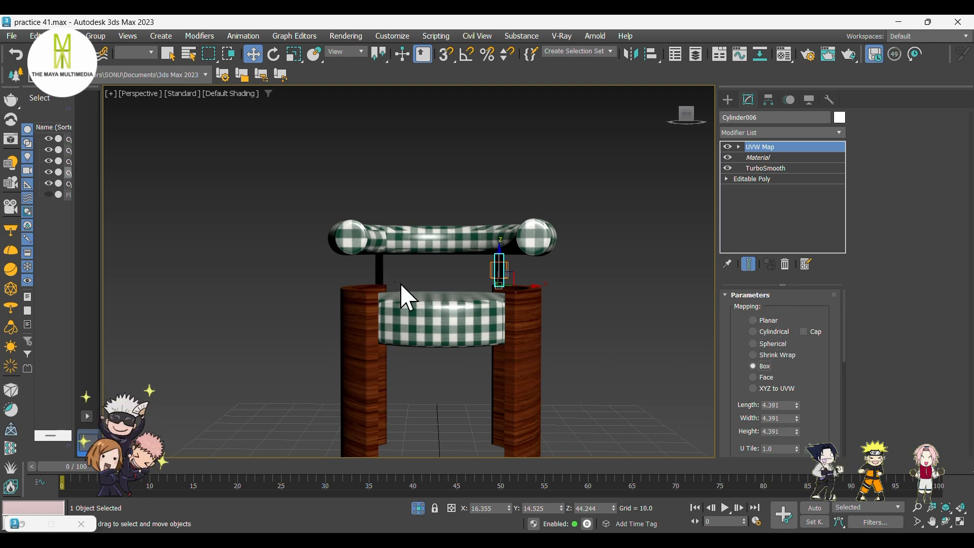
Add a UVW Map modifier to the left backrest post.
left_click(378, 270)
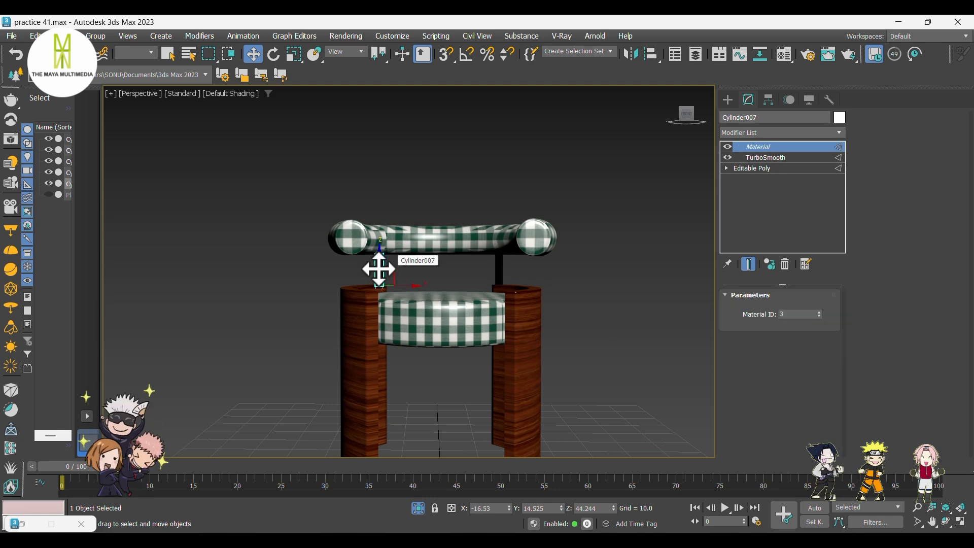
left_click(736, 133)
type("uvw")
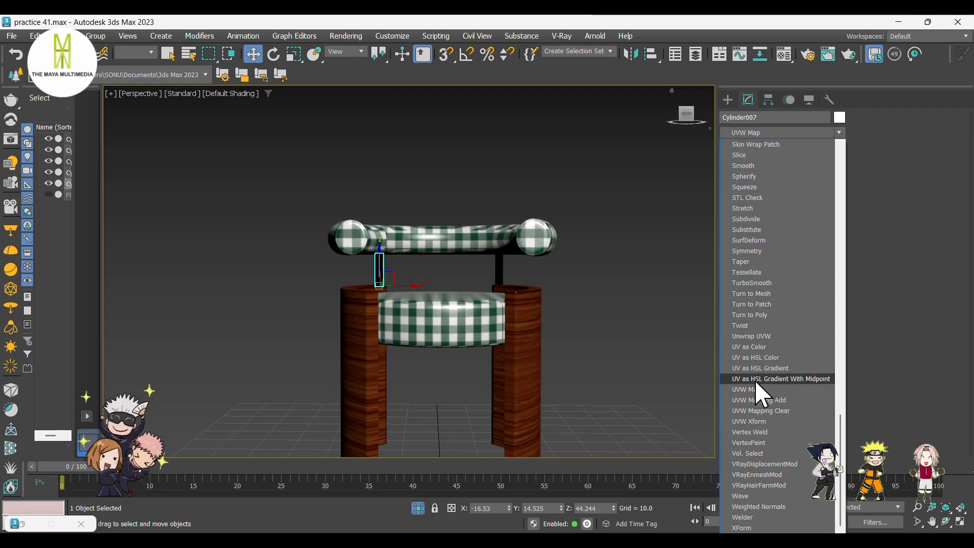
left_click(756, 390)
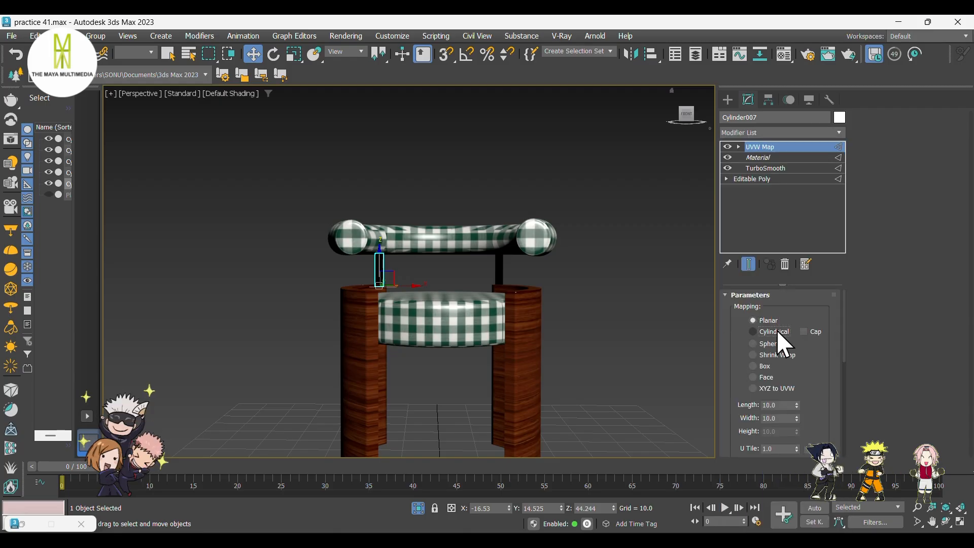
Switch the left backrest post's UVW mapping to Box and clear the selection.
left_click(776, 344)
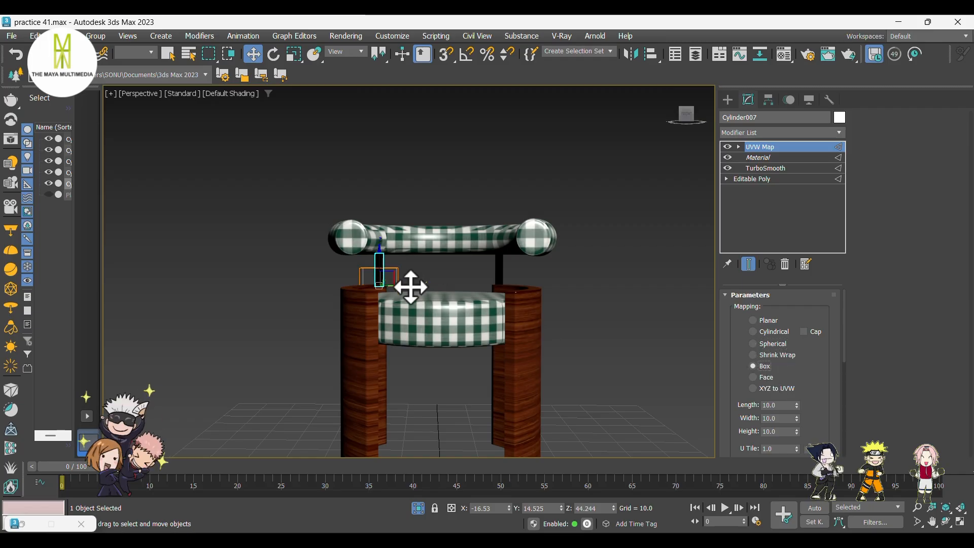
scroll(411, 284, "up", 3)
left_click(611, 285)
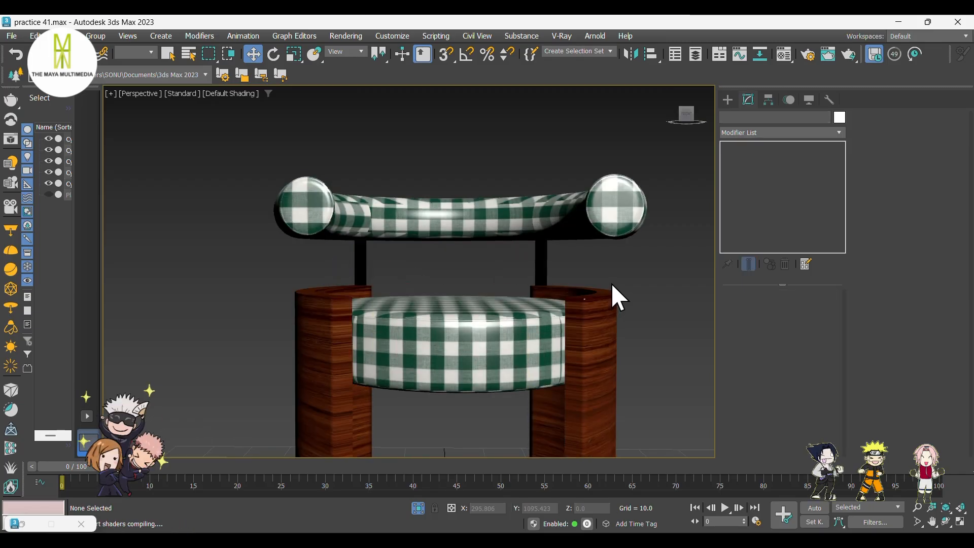
Select the armrest body and enter Polygon sub-object level with edged faces shown.
key("F4")
scroll(467, 270, "down", 6)
middle_click_drag(416, 285, 446, 301, "alt")
scroll(449, 283, "up", 4)
scroll(449, 283, "up", 2)
left_click(448, 311)
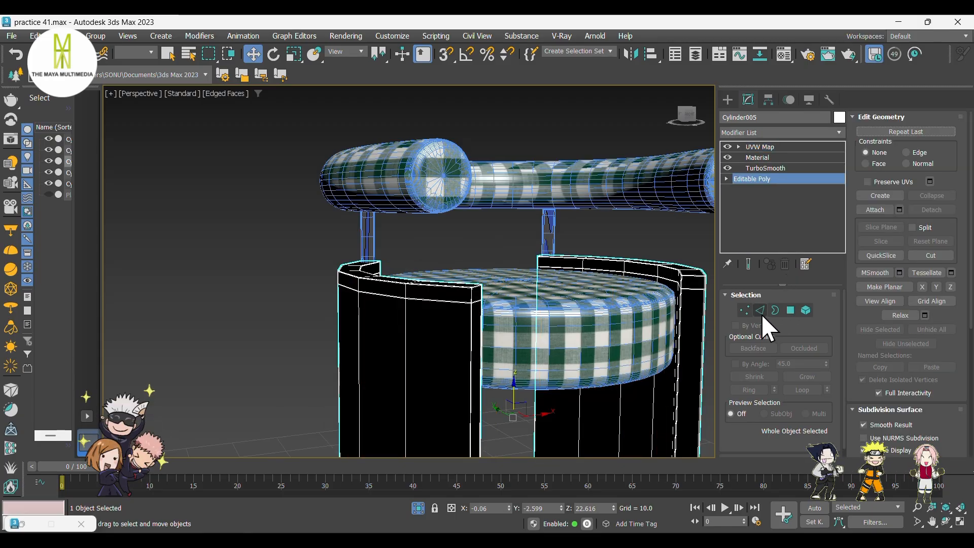
left_click(791, 310)
scroll(467, 295, "up", 3)
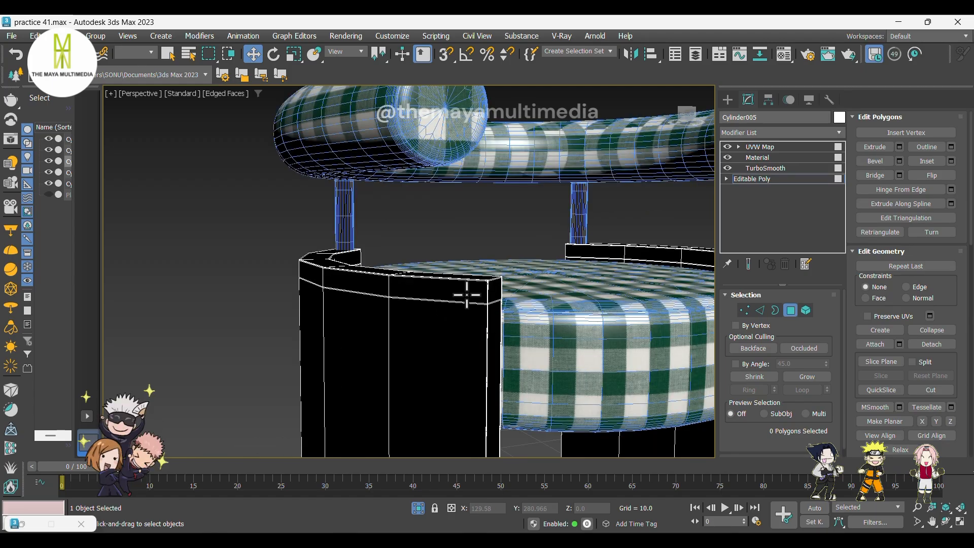
left_click(494, 290)
left_click(472, 290, "ctrl")
left_click(381, 288, "shift")
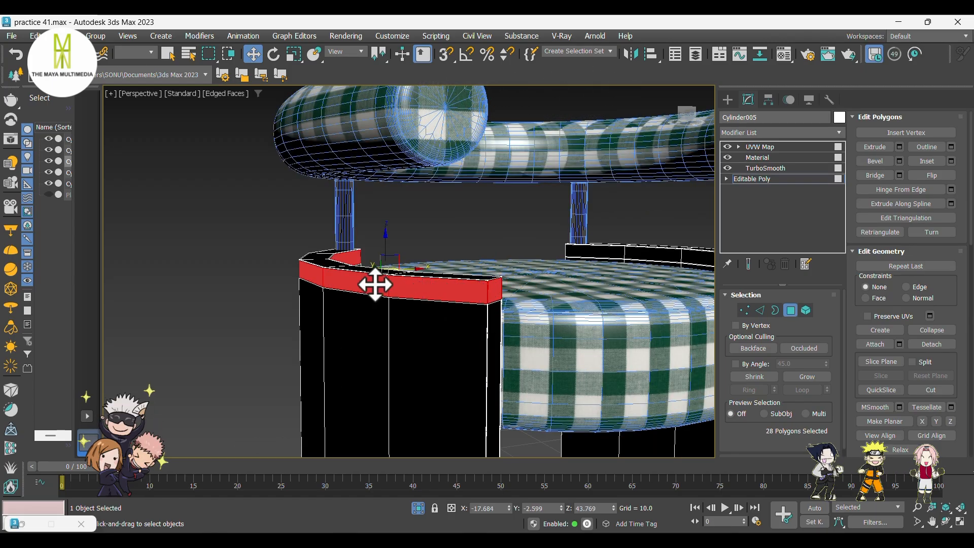
mouse_move(468, 304)
middle_mouse_down("alt")
mouse_move(419, 298)
mouse_move(422, 308)
mouse_move(456, 311)
middle_mouse_up("alt")
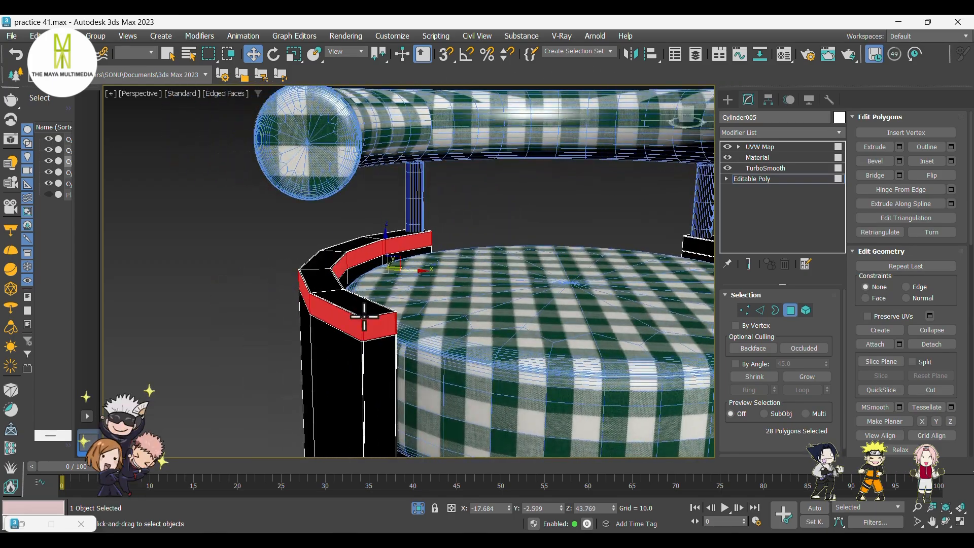
scroll(365, 317, "up", 7)
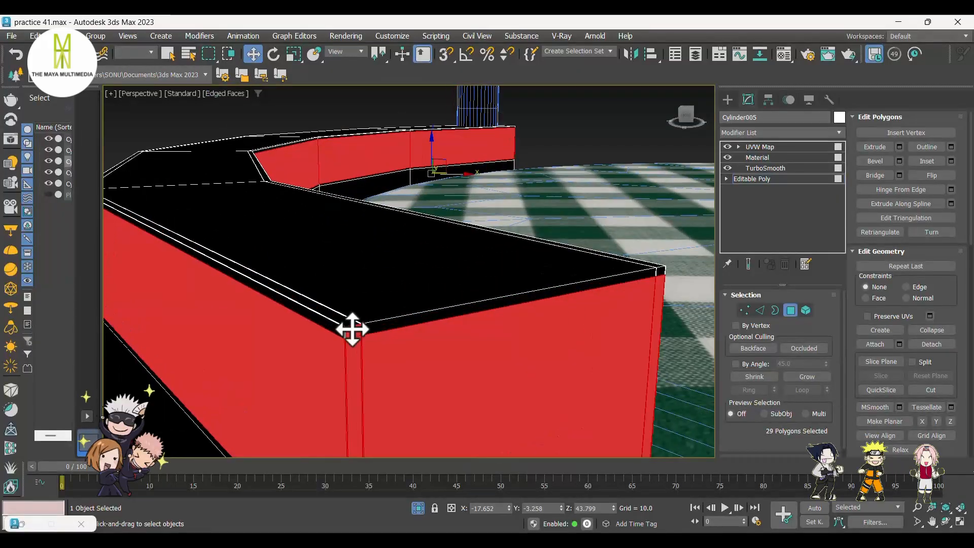
left_click(331, 330, "ctrl")
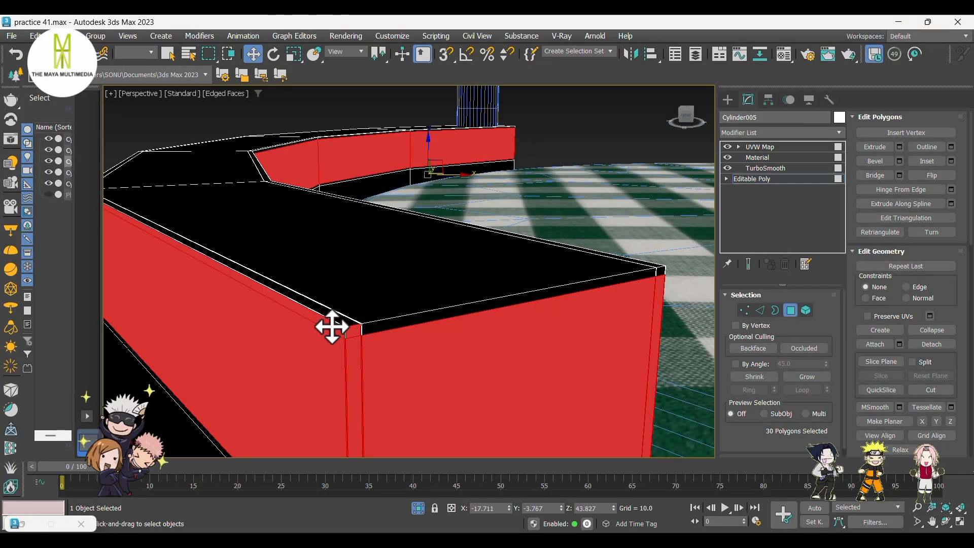
left_click(366, 327, "ctrl")
left_click(380, 328, "ctrl")
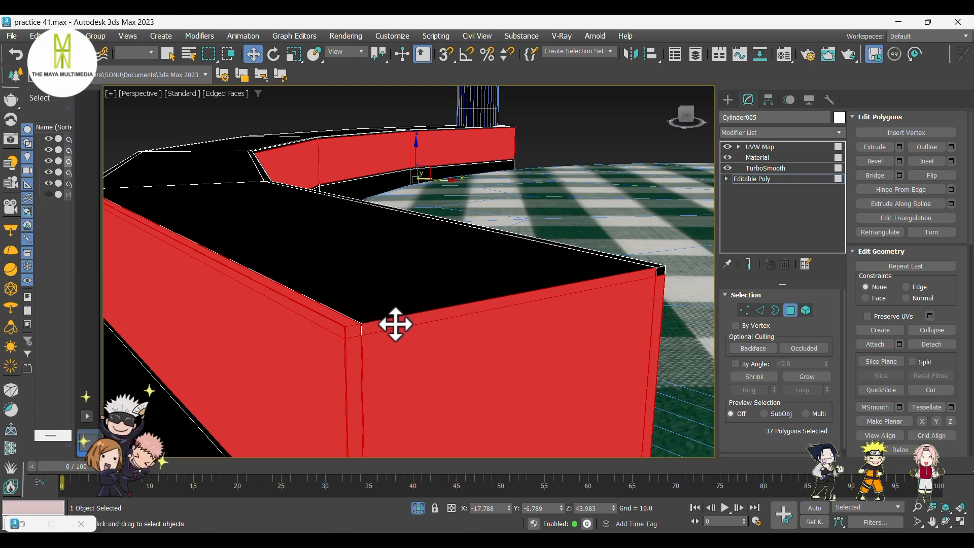
scroll(358, 336, "up", 4)
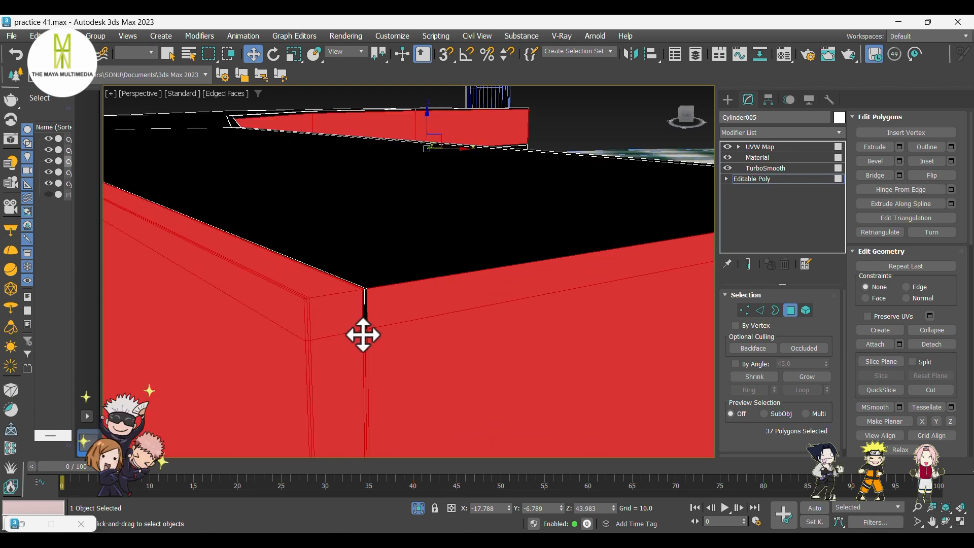
scroll(391, 330, "down", 6)
middle_click_drag(334, 316, 382, 316, "alt")
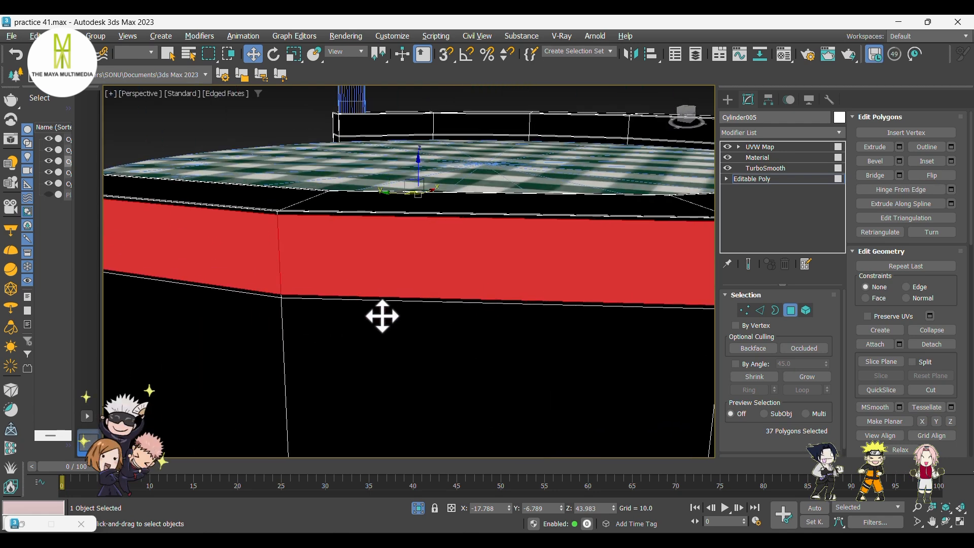
middle_click_drag(456, 302, 522, 272, "alt")
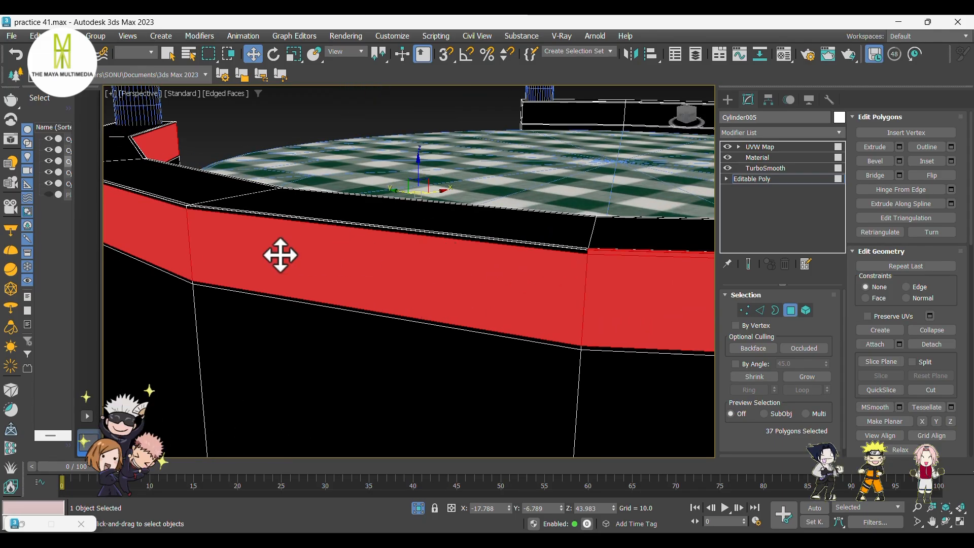
middle_click_drag(278, 257, 252, 244)
scroll(265, 243, "up", 5)
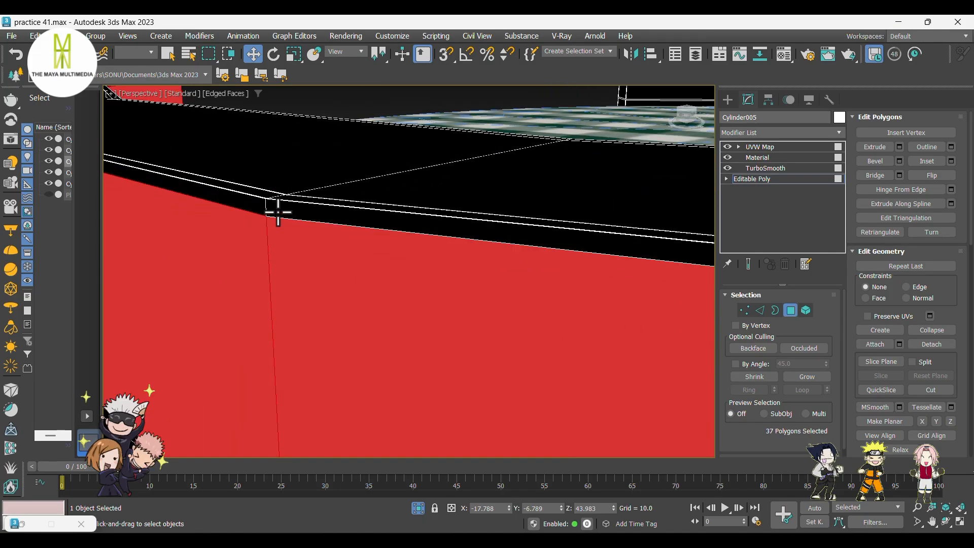
left_click(253, 204, "ctrl")
scroll(387, 252, "down", 5)
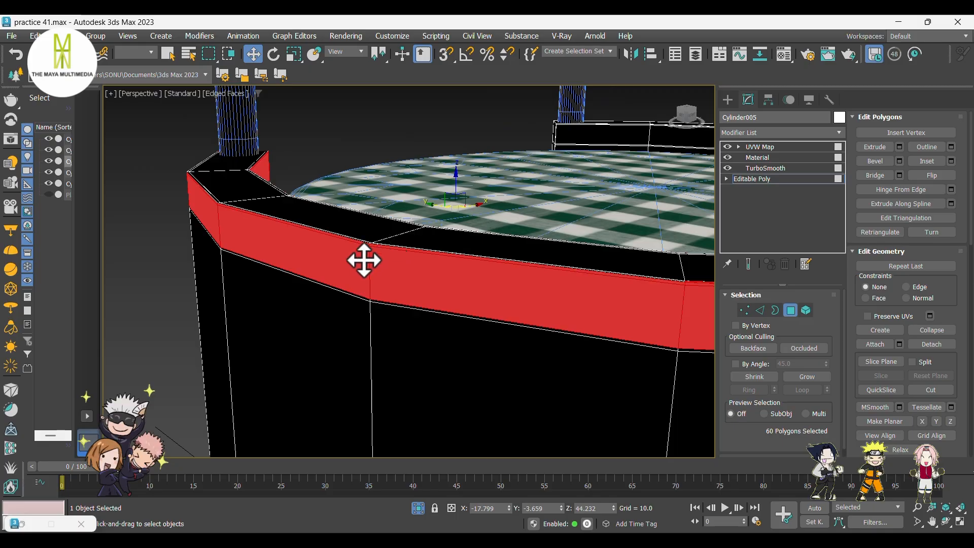
scroll(339, 272, "up", 4)
scroll(400, 284, "up", 6)
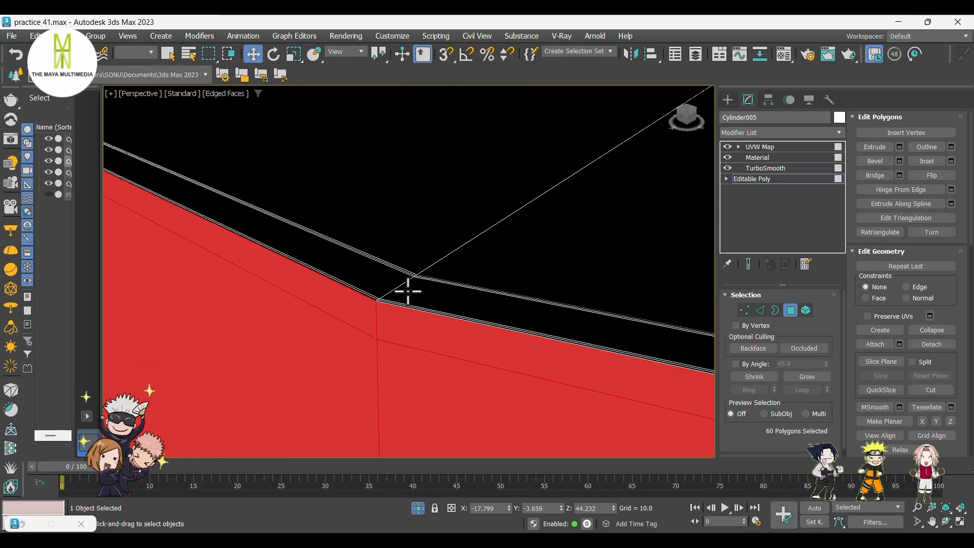
left_click(408, 291, "ctrl")
left_click(372, 265, "ctrl")
scroll(371, 281, "up", 3)
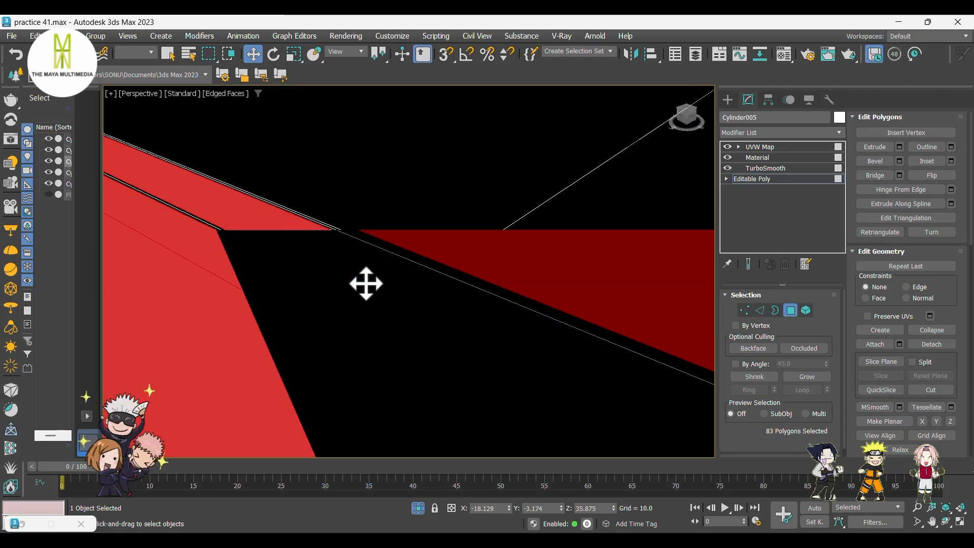
scroll(292, 254, "down", 3)
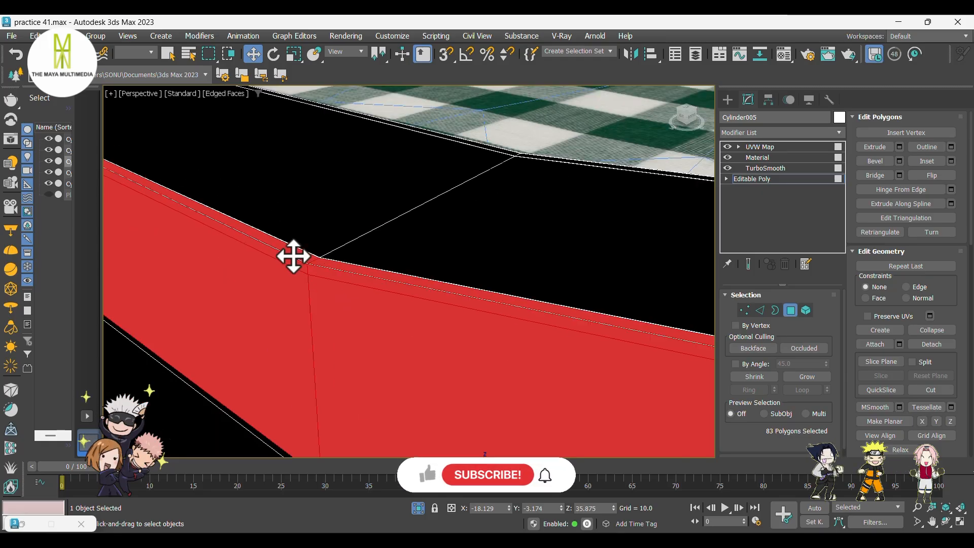
Region-select the top rim polygons of both armrest sides in the Front view.
key("f")
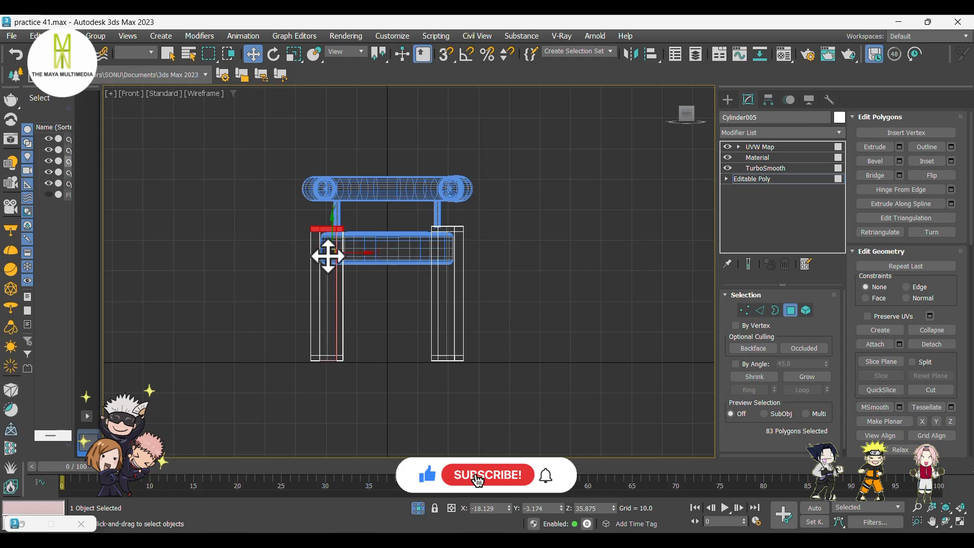
scroll(335, 234, "up", 5)
scroll(349, 215, "down", 3)
left_click(193, 230)
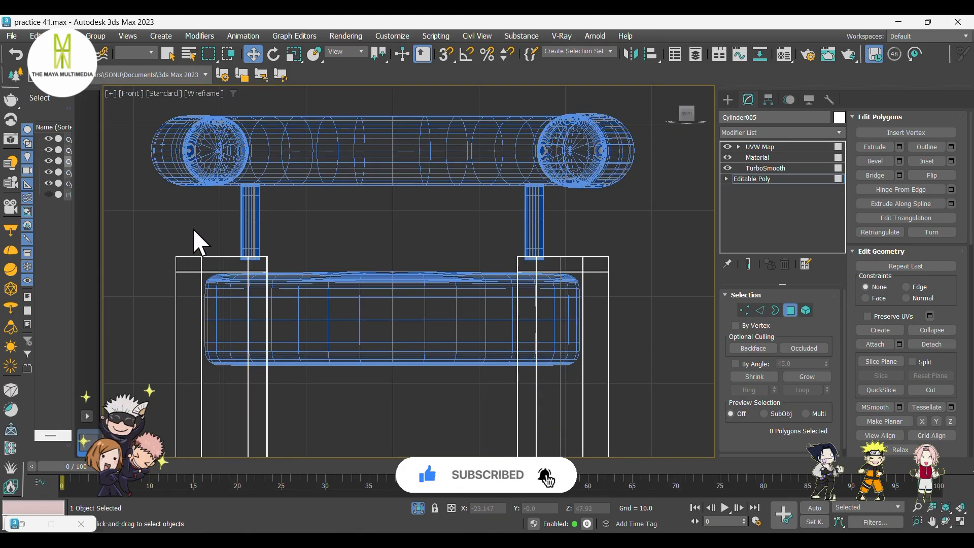
left_click_drag(652, 264, 653, 264)
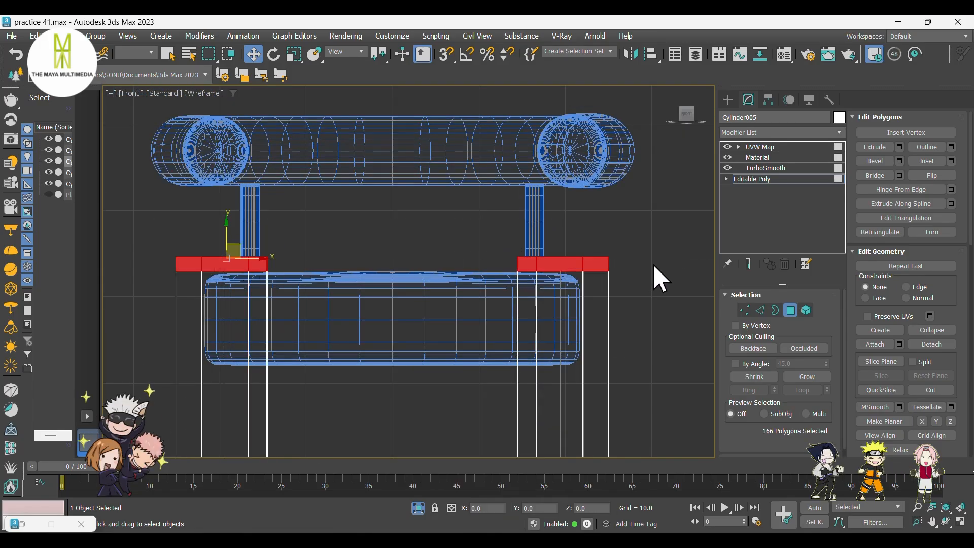
key("p")
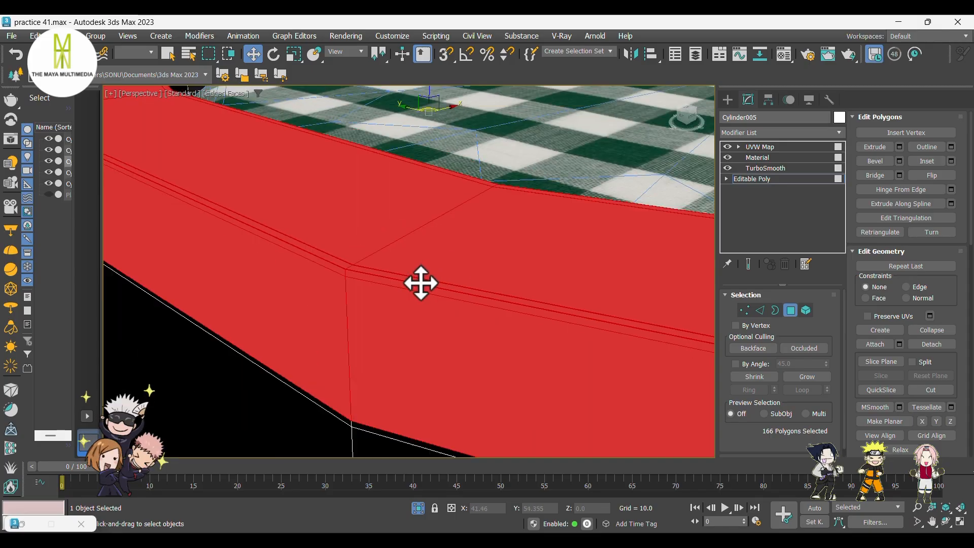
Invert the polygon selection and assign material ID 2 to the armrest's side polygons.
scroll(420, 283, "down", 8)
mouse_move(484, 299)
middle_mouse_down("alt")
mouse_move(602, 289)
mouse_move(337, 270)
mouse_move(381, 288)
middle_mouse_up("alt")
scroll(853, 331, "down", 1)
scroll(853, 331, "down", 8)
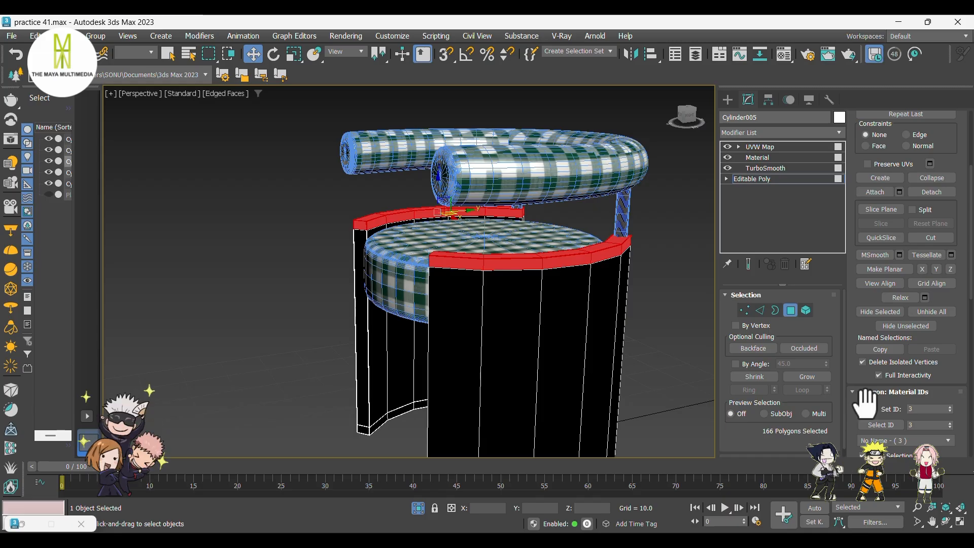
key("ctrl+i")
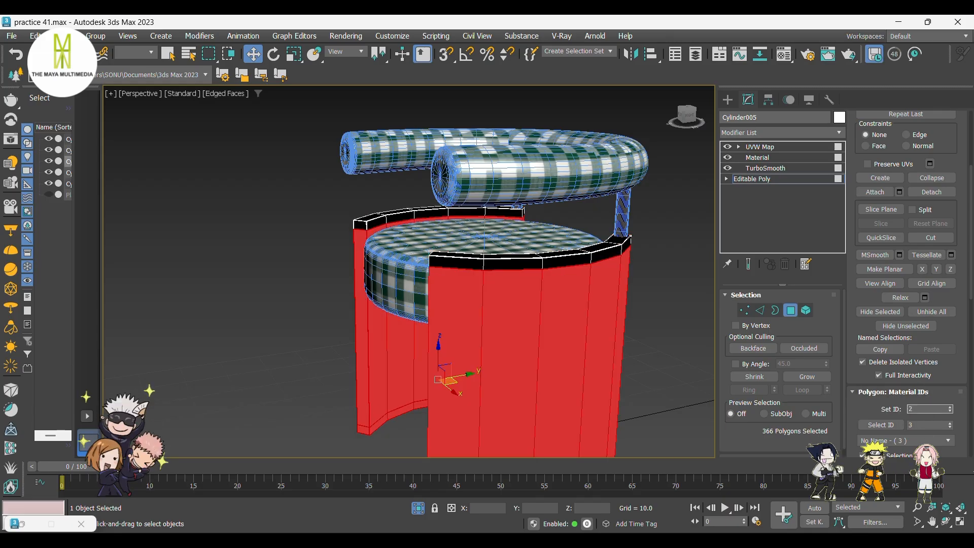
key("Return")
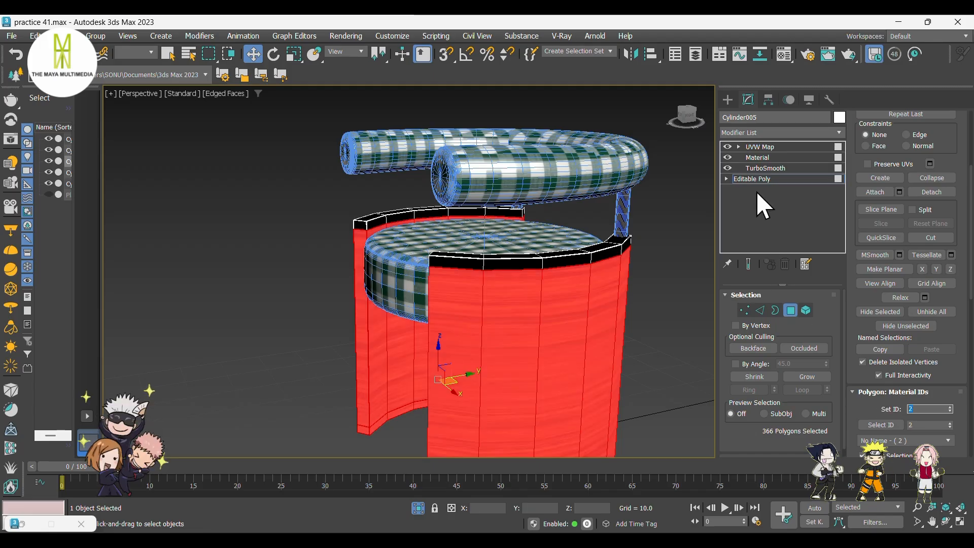
Inspect the wood texture on the armrest body from several angles in shaded view.
left_click(726, 97)
left_click(686, 269)
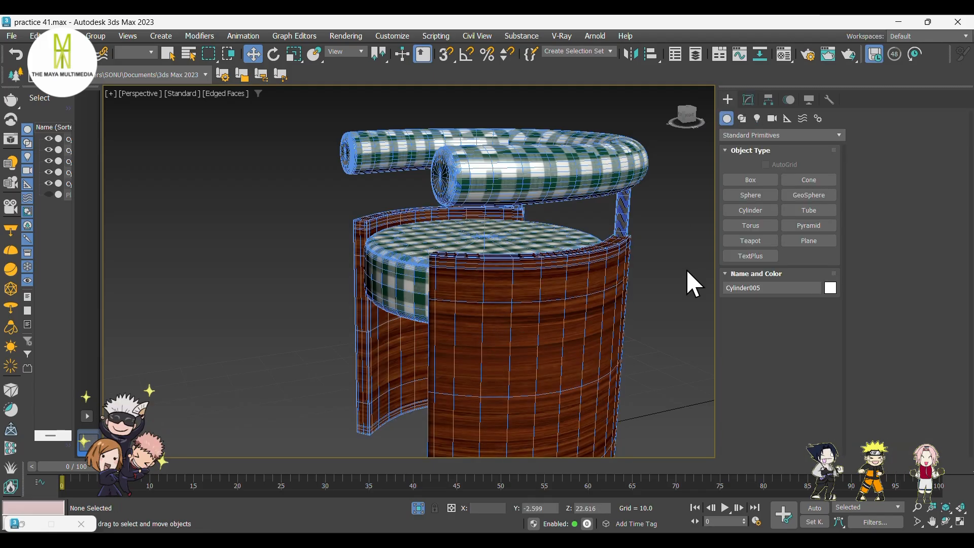
scroll(653, 296, "down", 2)
middle_click_drag(402, 363, 480, 347, "alt")
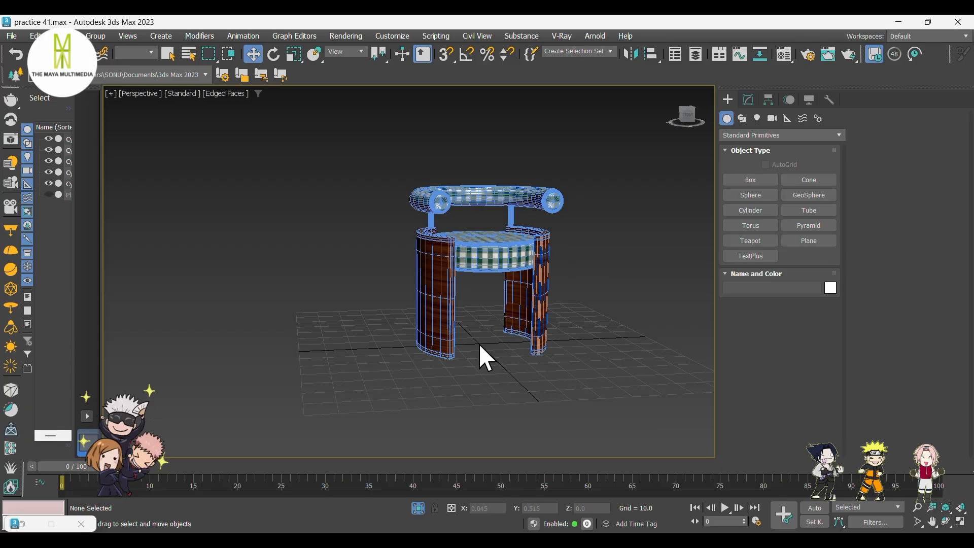
key("F4")
scroll(526, 283, "up", 5)
left_click(569, 297)
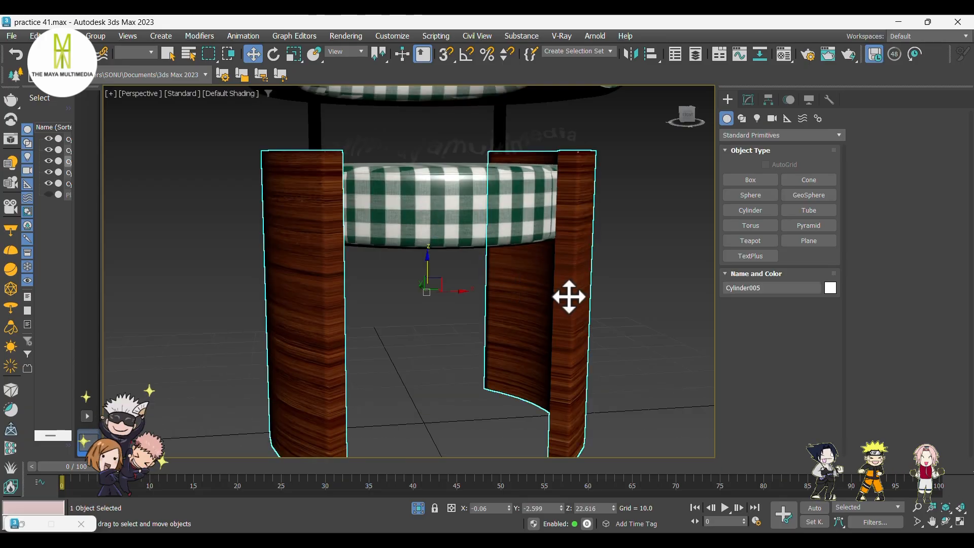
scroll(620, 306, "down", 5)
middle_click_drag(620, 306, 598, 325)
left_click(748, 99)
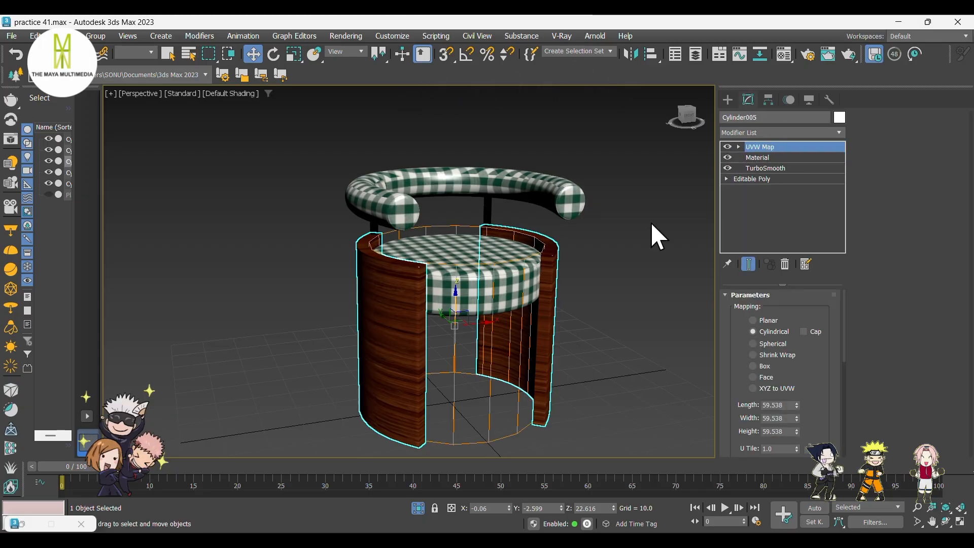
middle_click_drag(652, 231, 561, 293, "alt")
scroll(455, 288, "up", 6)
scroll(456, 286, "up", 2)
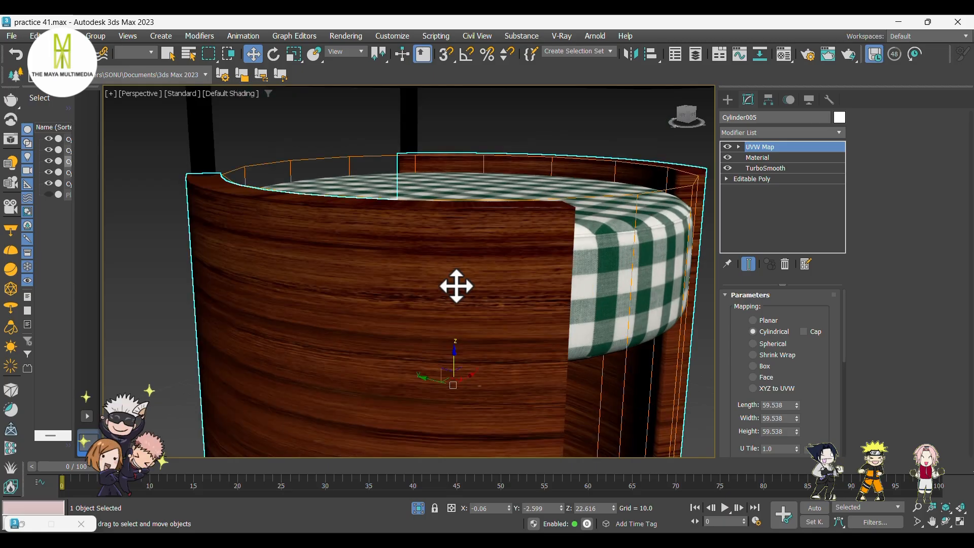
scroll(471, 276, "down", 2)
middle_click_drag(469, 293, 374, 293, "alt")
scroll(373, 293, "down", 10)
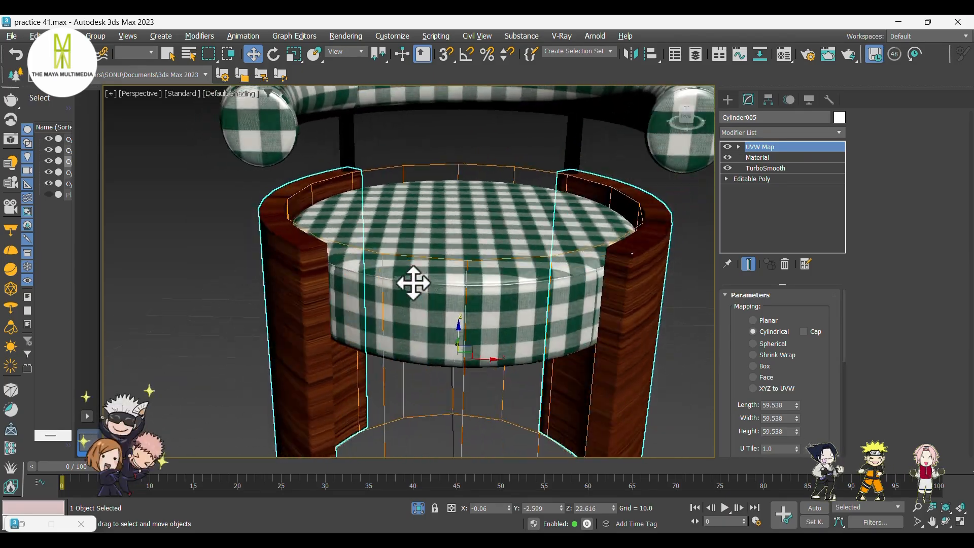
middle_click_drag(508, 287, 396, 310, "alt")
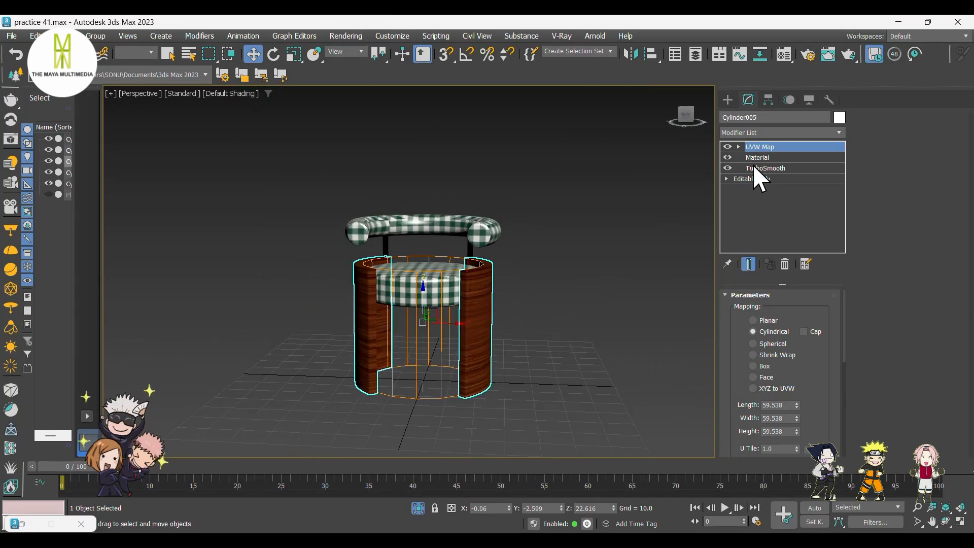
Check the material IDs of the armrest's polygons at Polygon level, zooming in on the top rim.
left_click(754, 179)
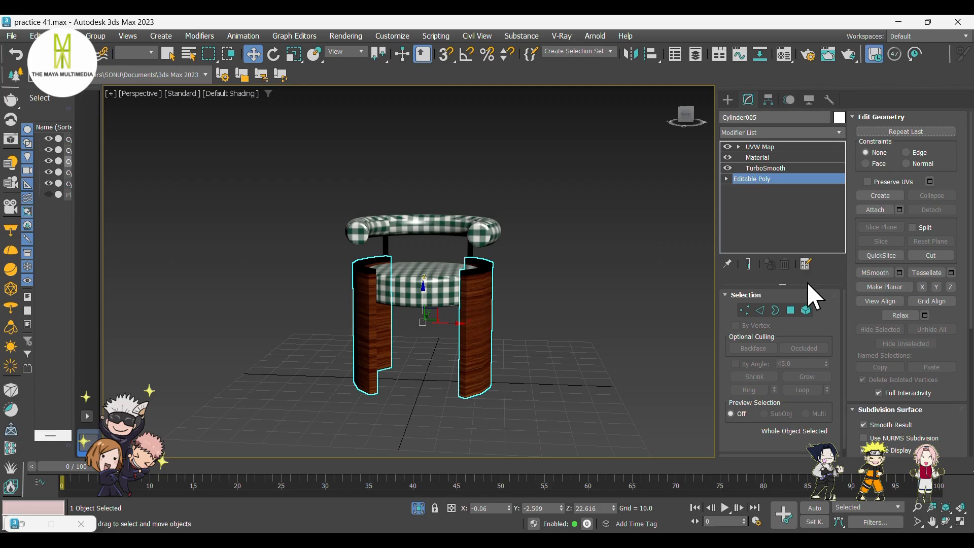
left_click(791, 311)
middle_click_drag(633, 341, 515, 326, "alt")
scroll(939, 315, "down", 5)
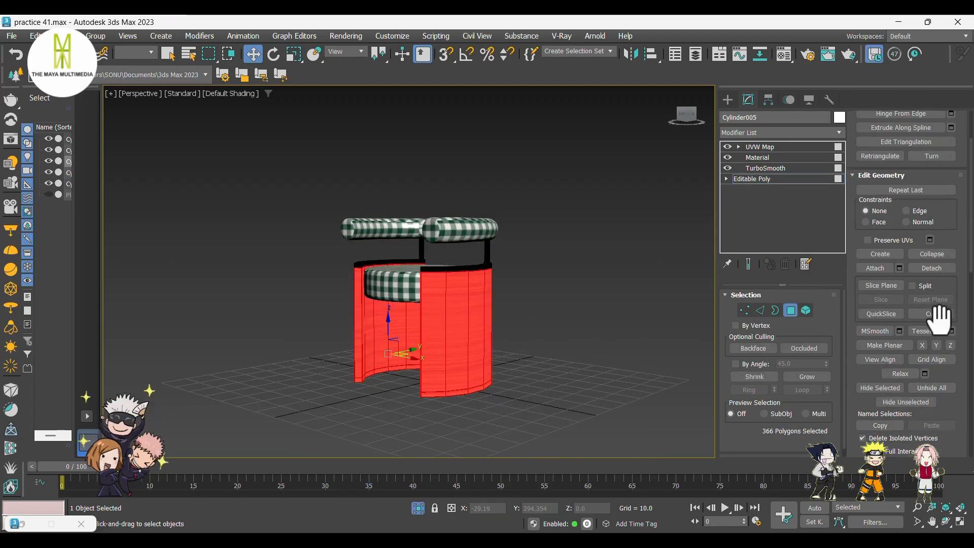
scroll(931, 332, "down", 3)
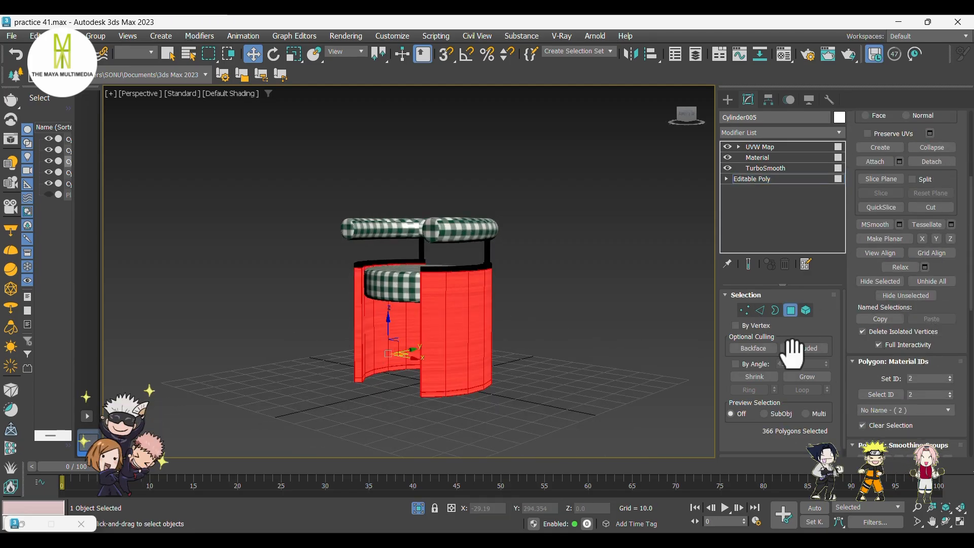
scroll(463, 274, "up", 5)
left_click(459, 265)
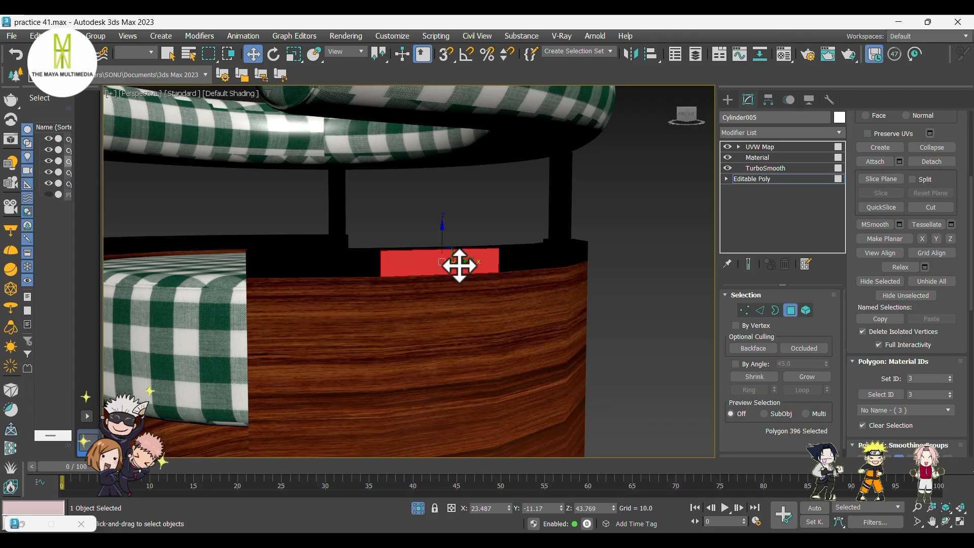
scroll(507, 266, "down", 6)
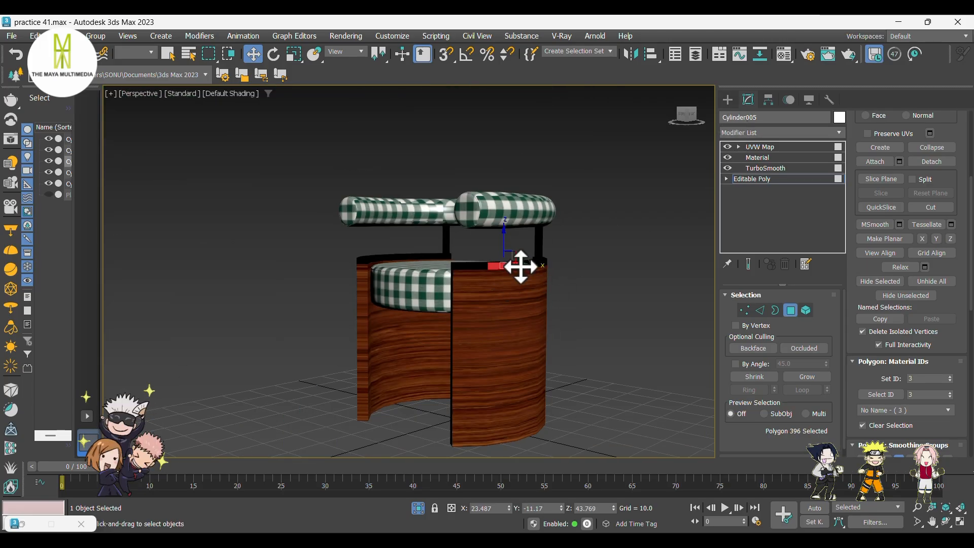
Collapse the armrest's modifier stack by converting it to Editable Poly.
left_click(729, 100)
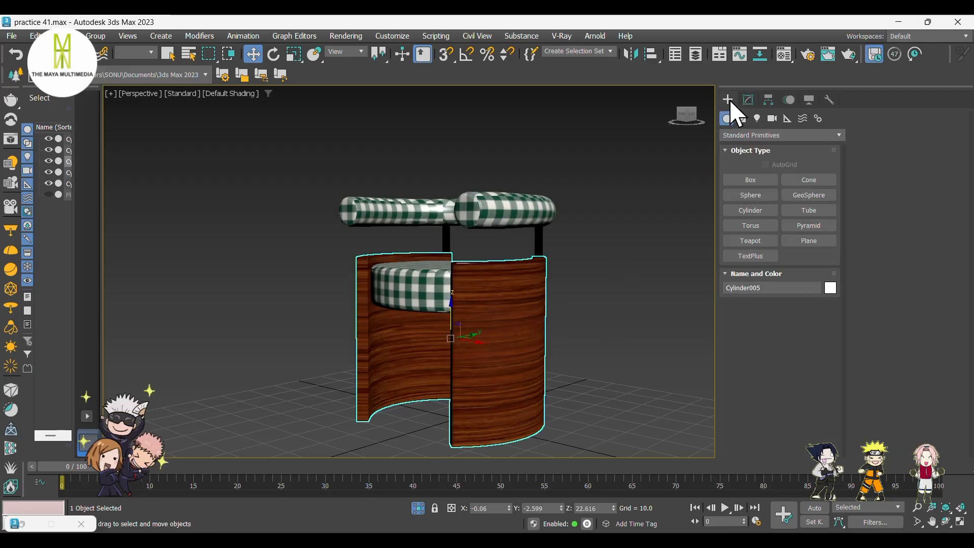
right_click(495, 283)
mouse_move(556, 450)
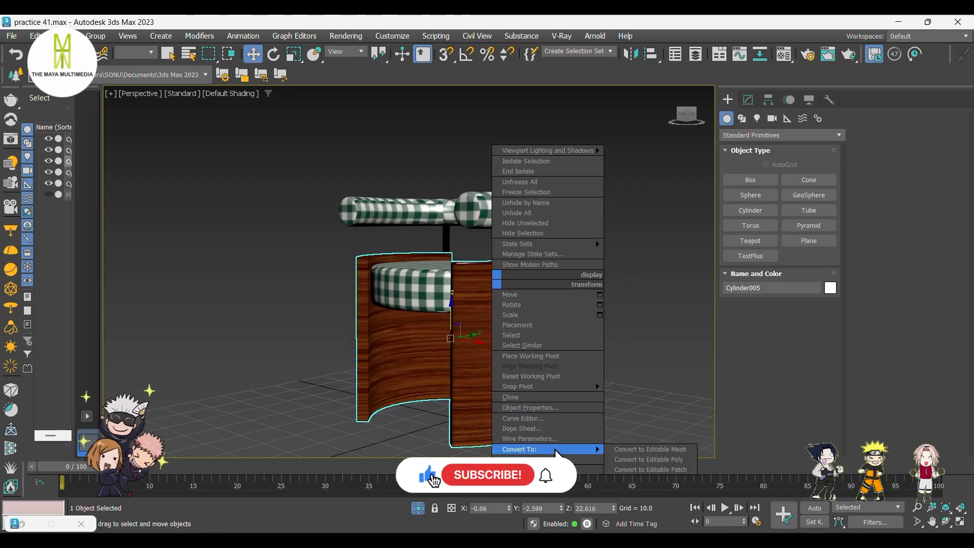
left_click(645, 459)
left_click(632, 274)
left_click(506, 300)
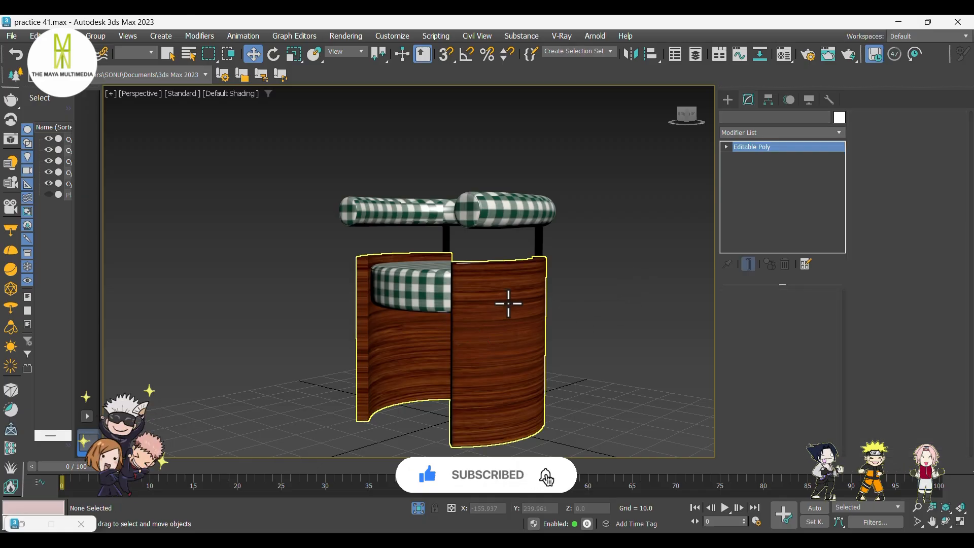
Create a VRayLight of type Dome and place it in the scene beside the chair.
middle_click_drag(511, 283, 598, 306, "alt")
left_click(619, 358)
middle_click_drag(619, 357, 576, 354, "alt")
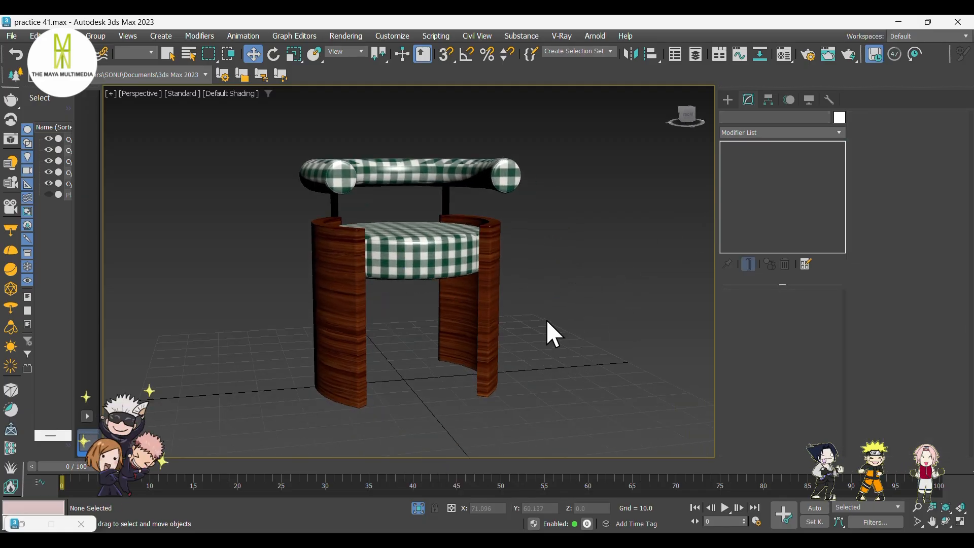
middle_click_drag(547, 322, 594, 359, "alt")
left_click(731, 99)
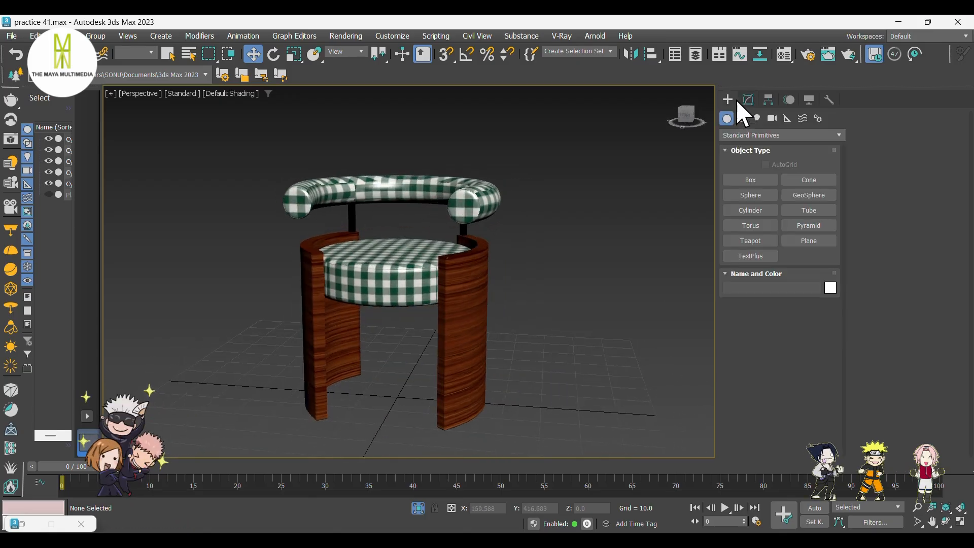
left_click(757, 119)
left_click(759, 135)
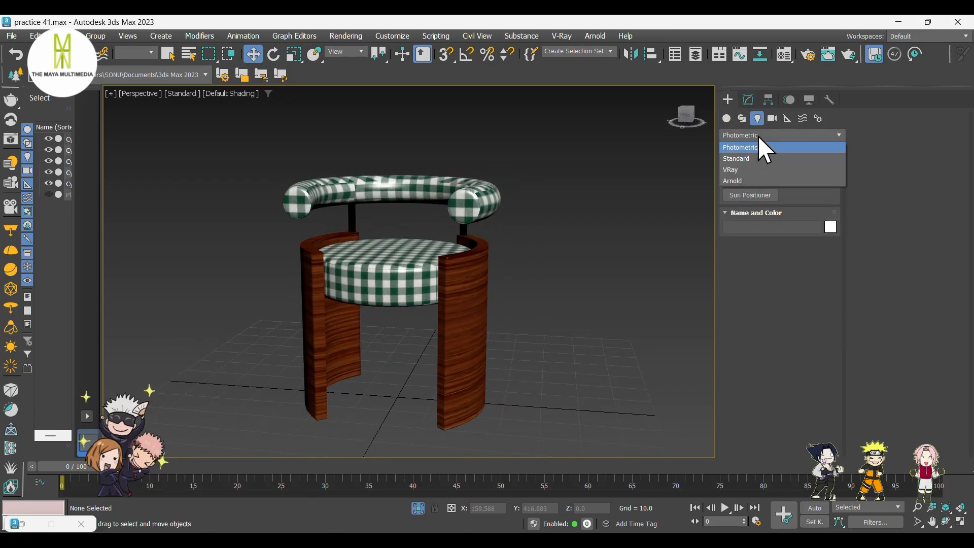
left_click(759, 172)
left_click(751, 180)
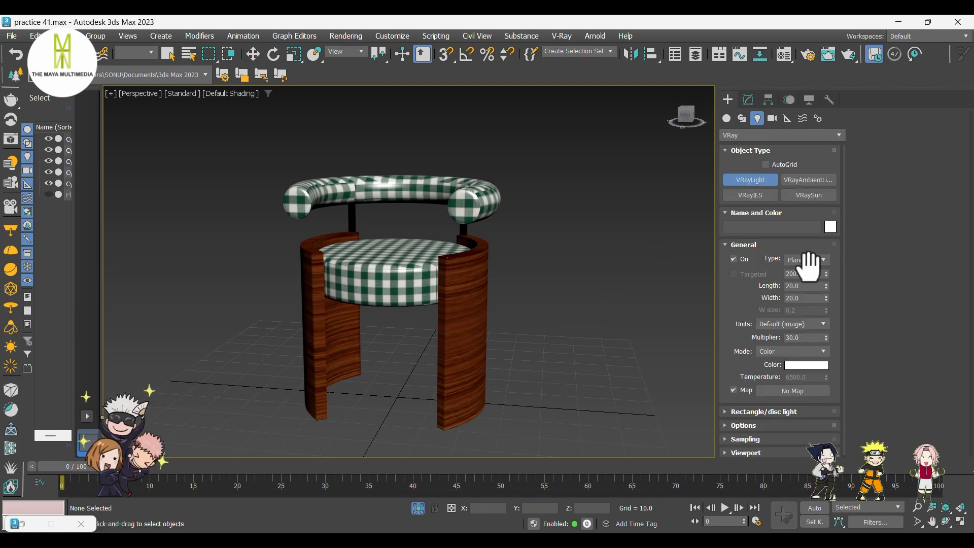
left_click(808, 258)
left_click(804, 276)
left_click(522, 350)
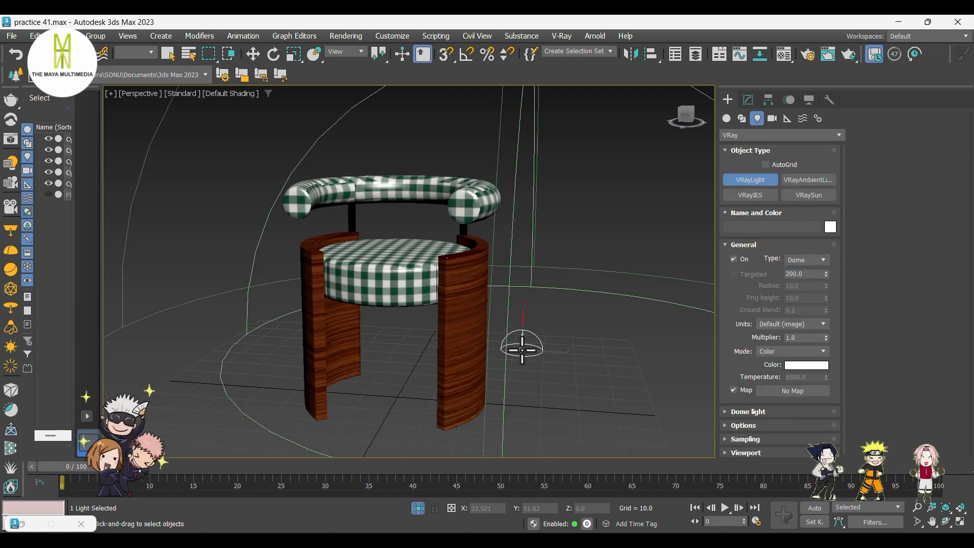
right_click(608, 264)
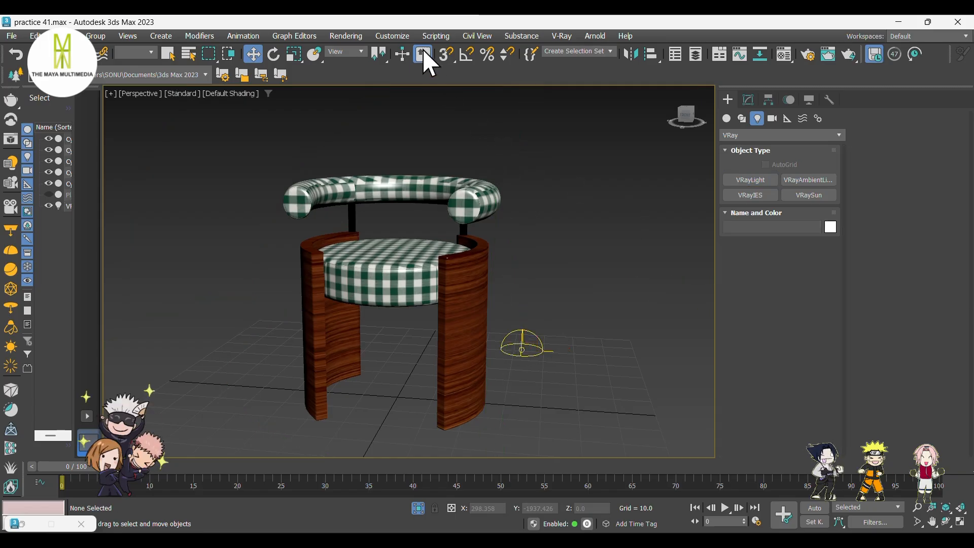
Render a close-up view of the chair seat and close the frame buffer.
scroll(387, 233, "up", 6)
mouse_move(387, 231)
middle_mouse_down()
mouse_move(348, 239)
mouse_move(384, 232)
middle_mouse_up()
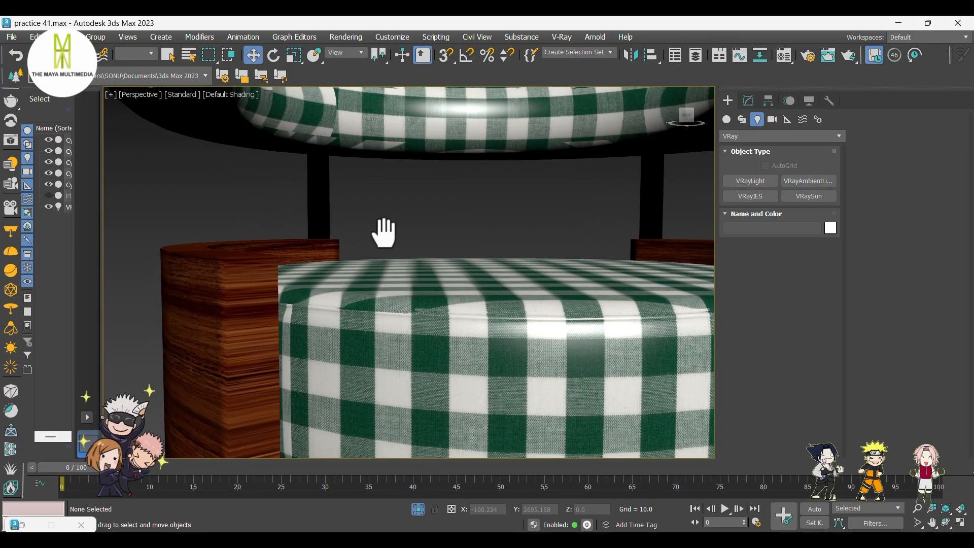
left_click(727, 120)
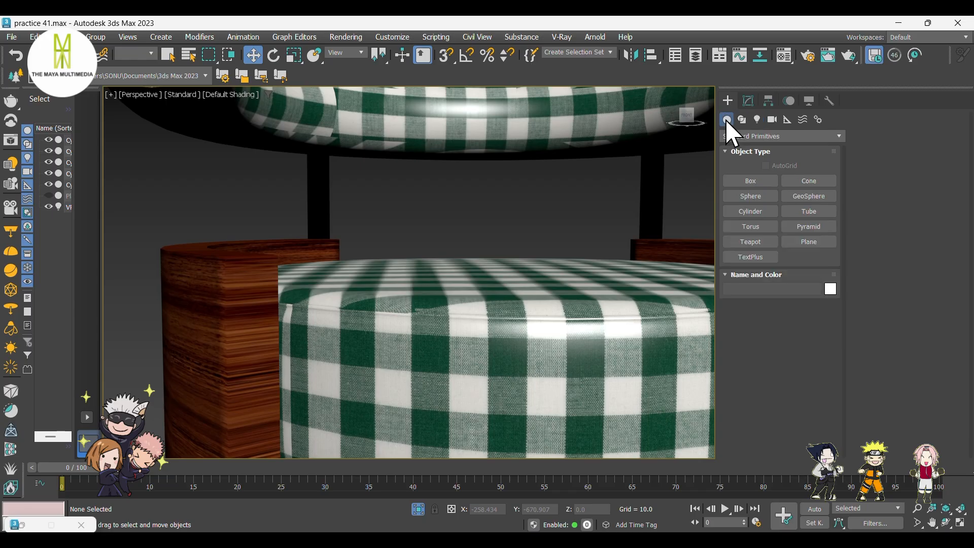
left_click(847, 56)
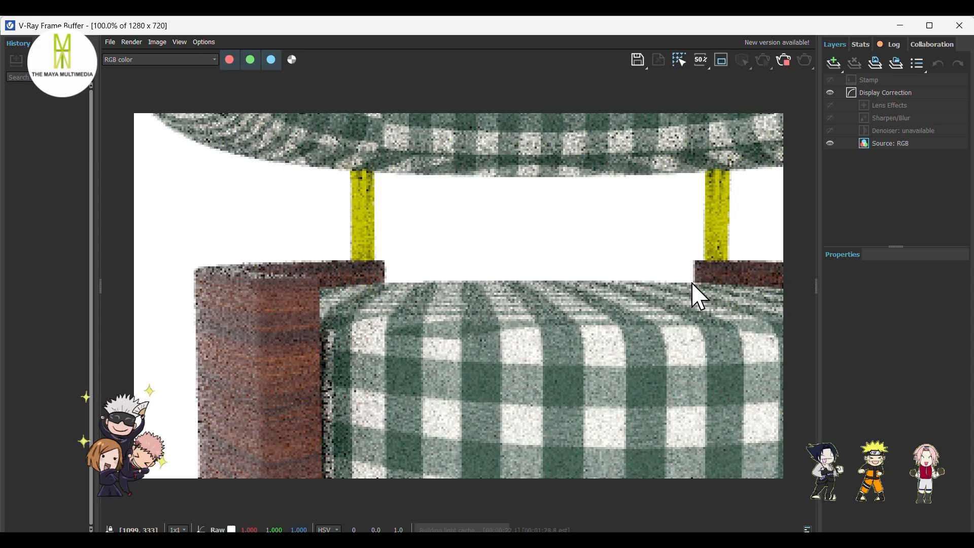
left_click(901, 27)
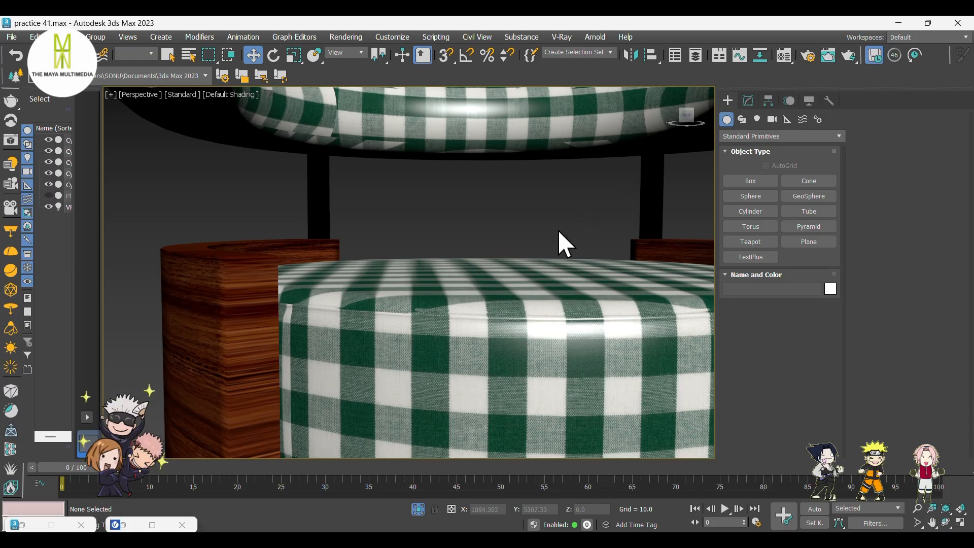
Set Material #39's reflection colour to a dark brown sampled from the wood texture on the armrest.
left_click(246, 285)
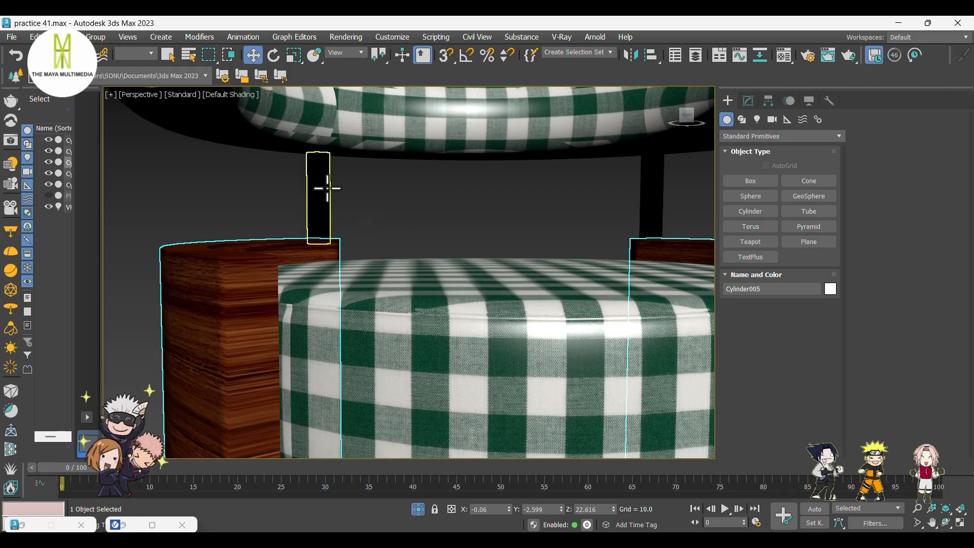
key("m")
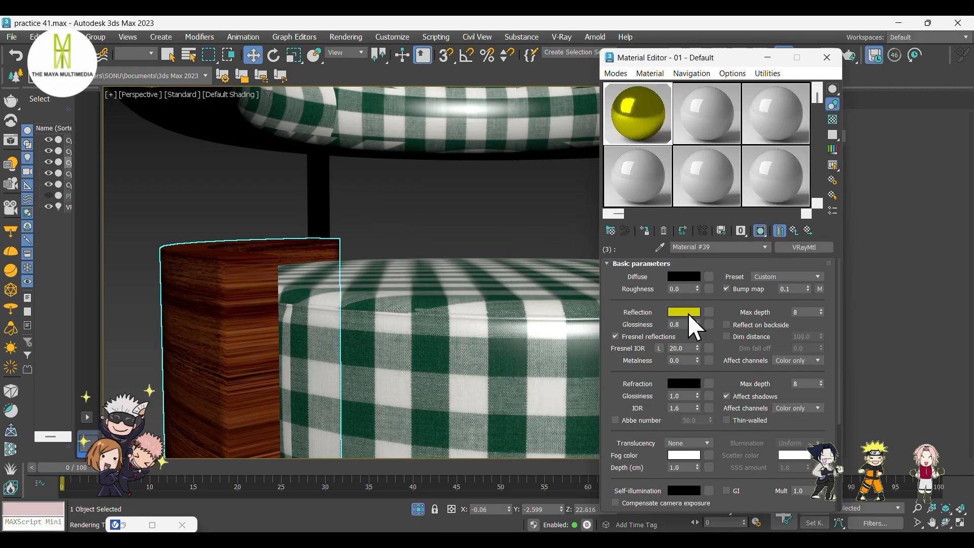
left_click(686, 314)
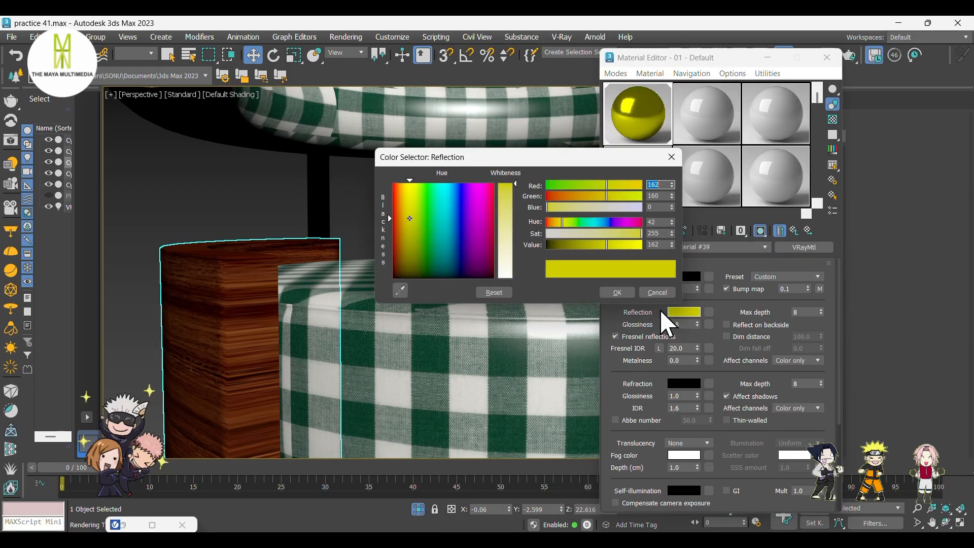
left_click(400, 289)
left_click(254, 283)
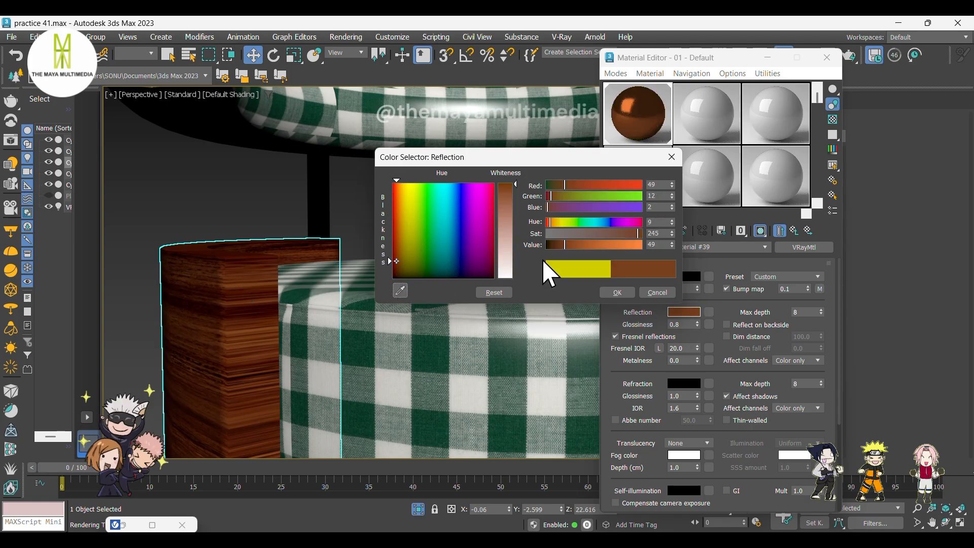
mouse_move(577, 245)
left_mouse_down()
mouse_move(610, 245)
mouse_move(588, 247)
left_mouse_up()
left_click(626, 291)
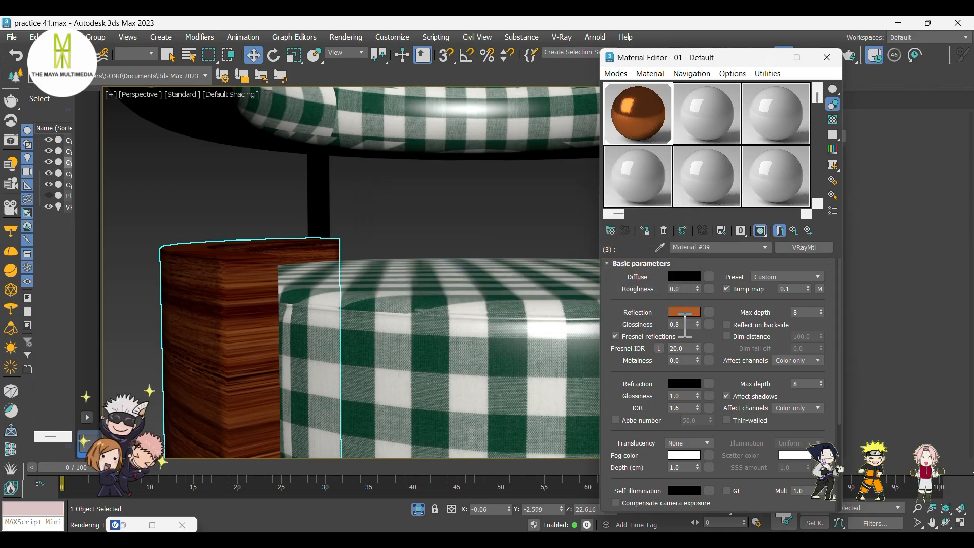
Set the material's reflection glossiness to 0.75 and minimise the Material Editor.
left_click_drag(685, 325, 663, 325)
left_click(318, 185)
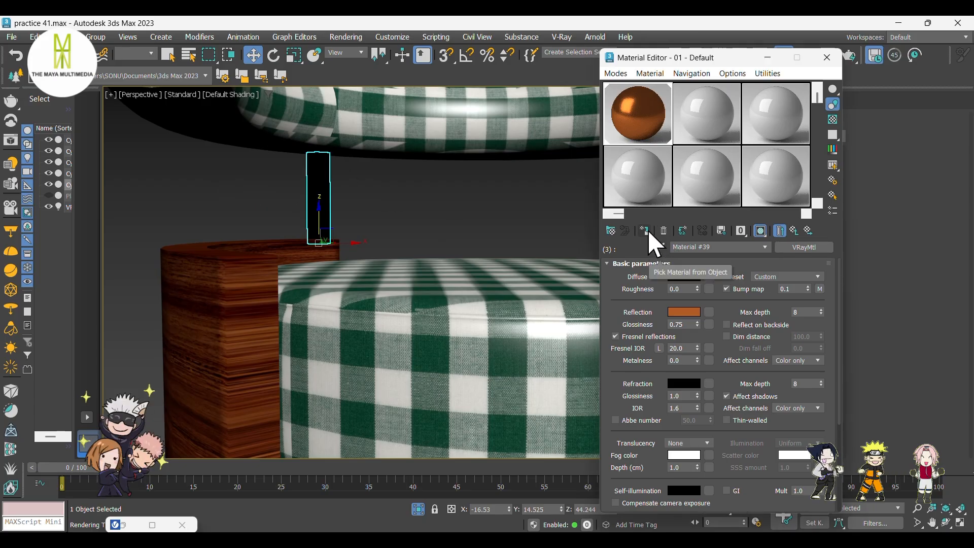
left_click(440, 200)
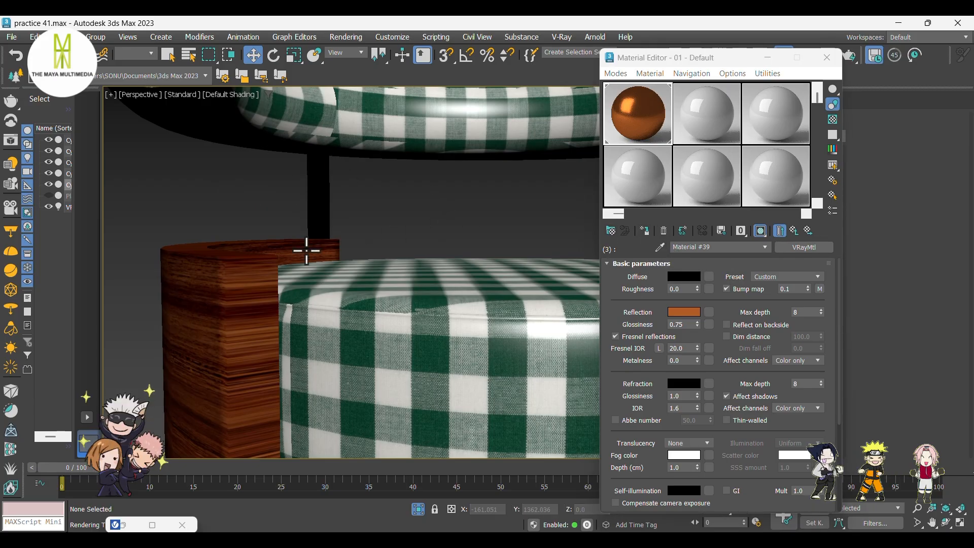
left_click(767, 57)
Region-select the armrest's top rim polygons in the Front view and assign them material ID 3.
left_click(270, 271)
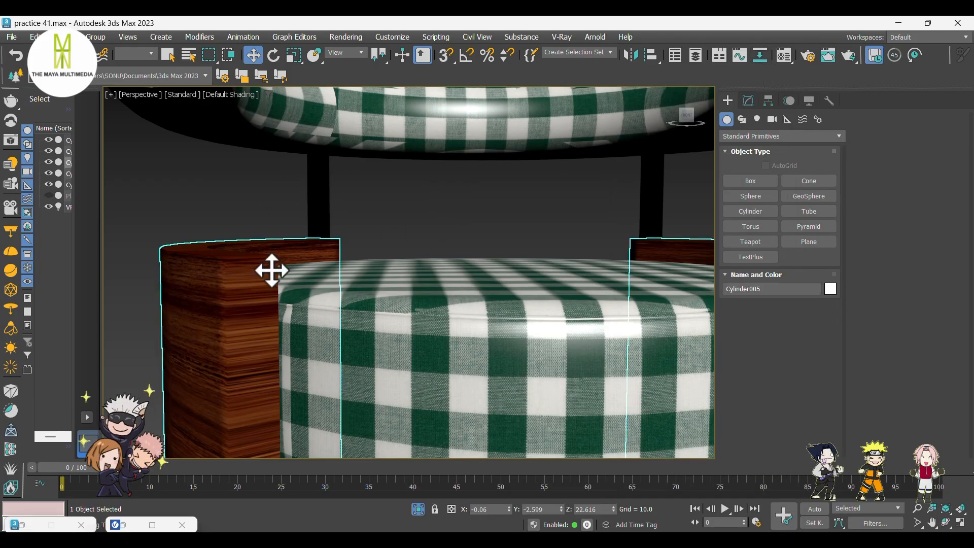
left_click(749, 102)
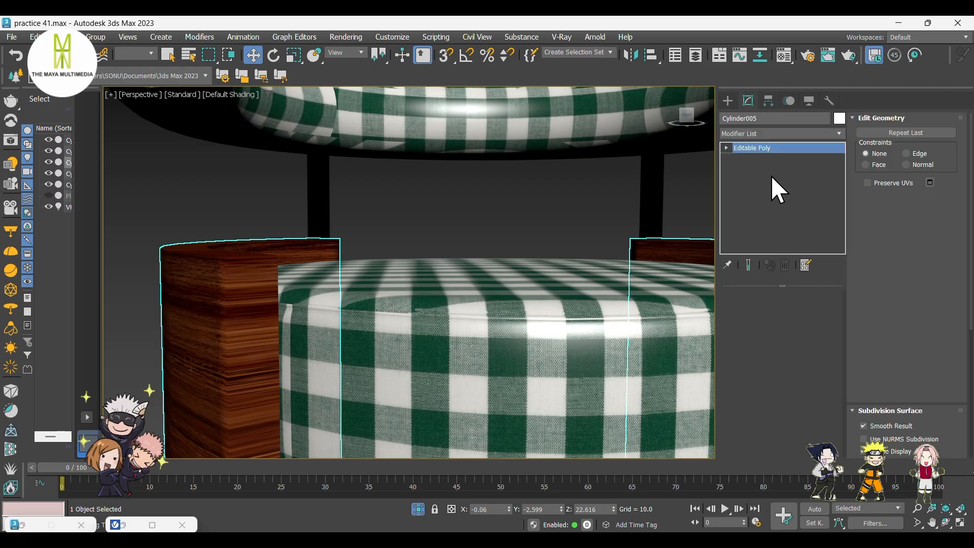
left_click(792, 311)
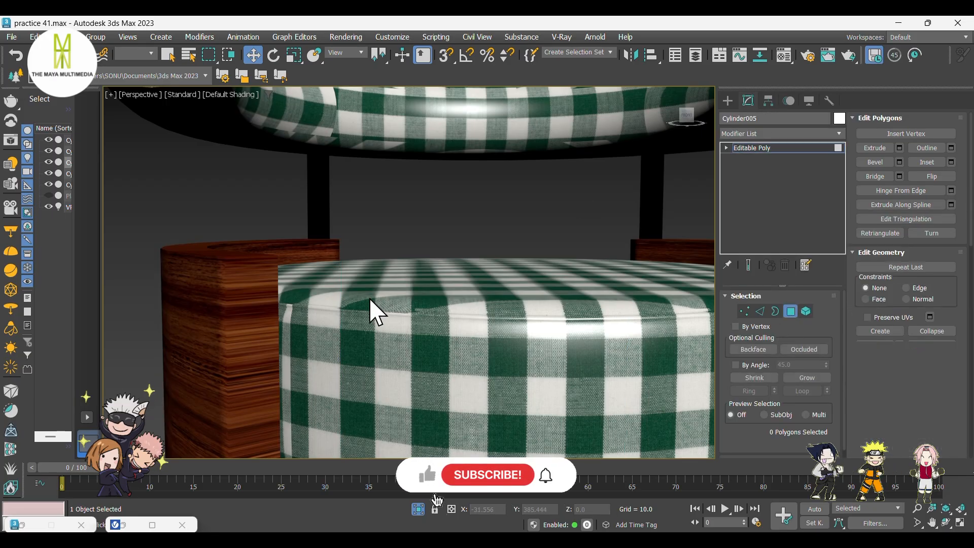
key("F4")
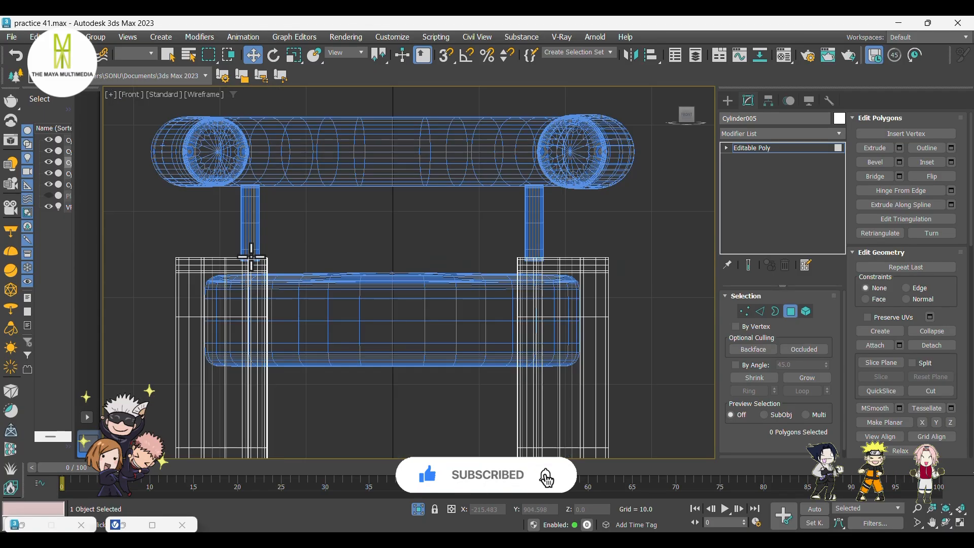
key("f")
left_click_drag(134, 215, 812, 274)
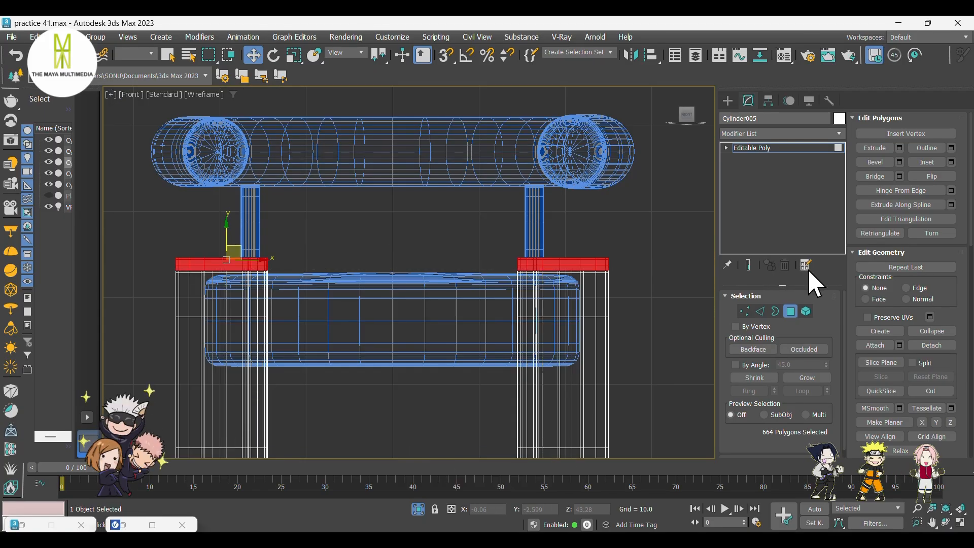
scroll(928, 365, "down", 3)
scroll(929, 366, "down", 4)
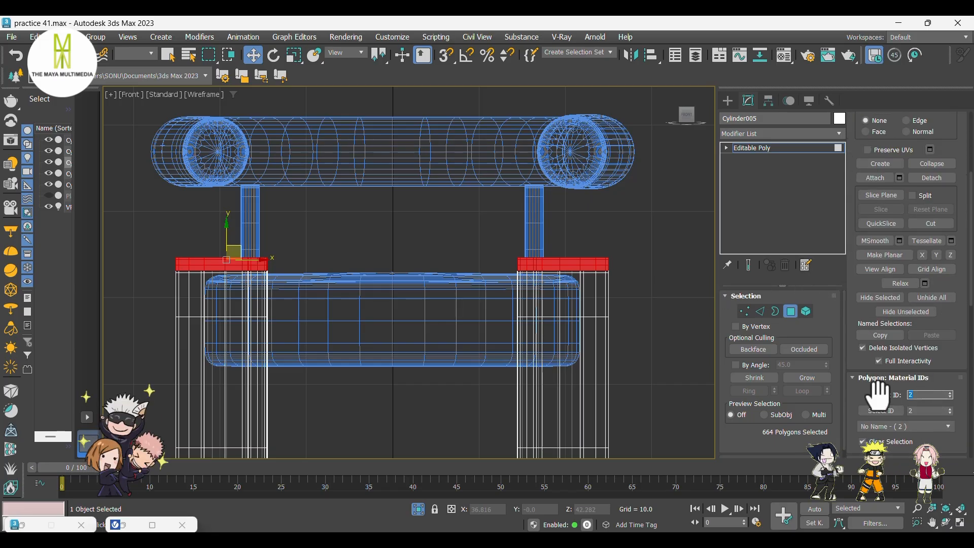
type("3")
key("Return")
Return to the perspective view and inspect the chair in shaded mode.
left_click(728, 100)
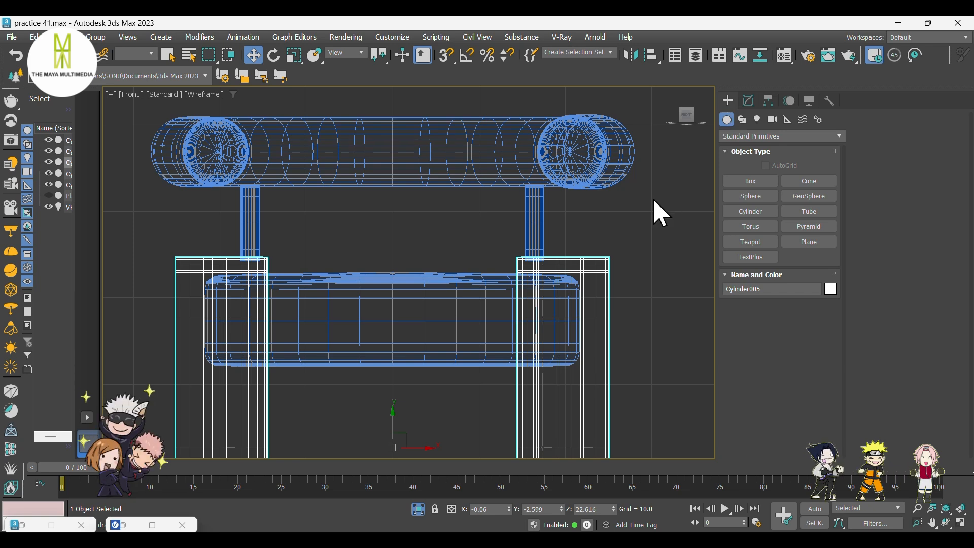
key("p")
left_click(453, 193)
scroll(377, 233, "down", 4)
scroll(378, 238, "down", 3)
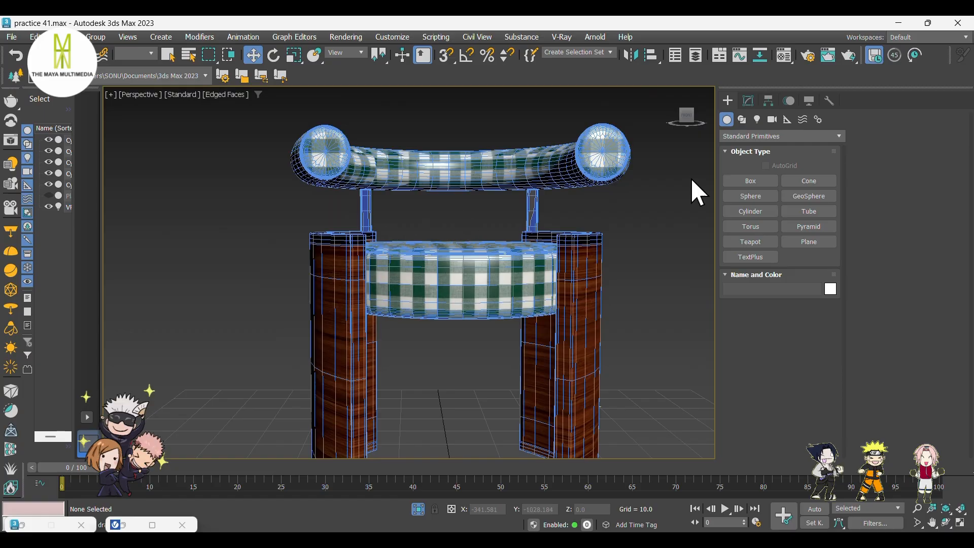
mouse_move(661, 285)
middle_mouse_down()
mouse_move(611, 258)
mouse_move(633, 272)
mouse_move(592, 288)
mouse_move(659, 304)
mouse_move(640, 307)
middle_mouse_up()
key("F4")
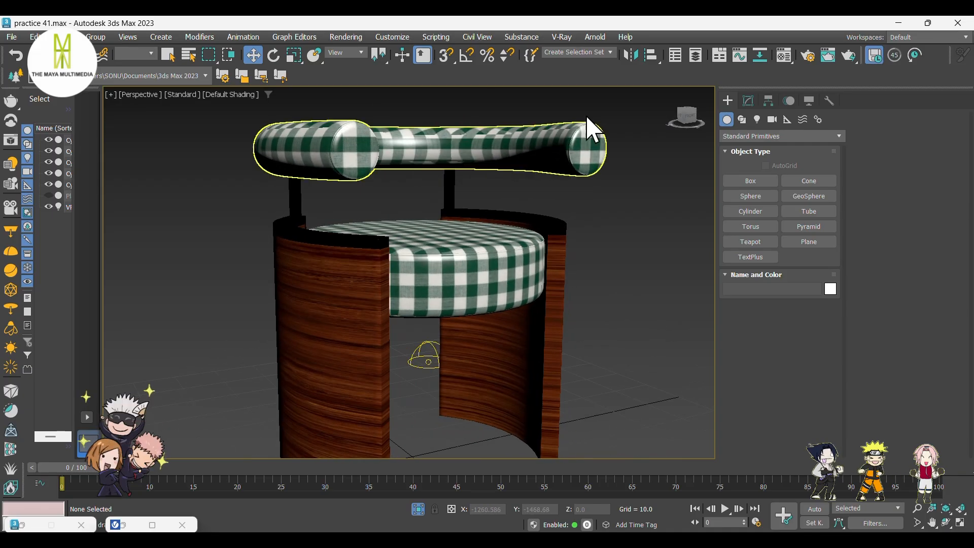